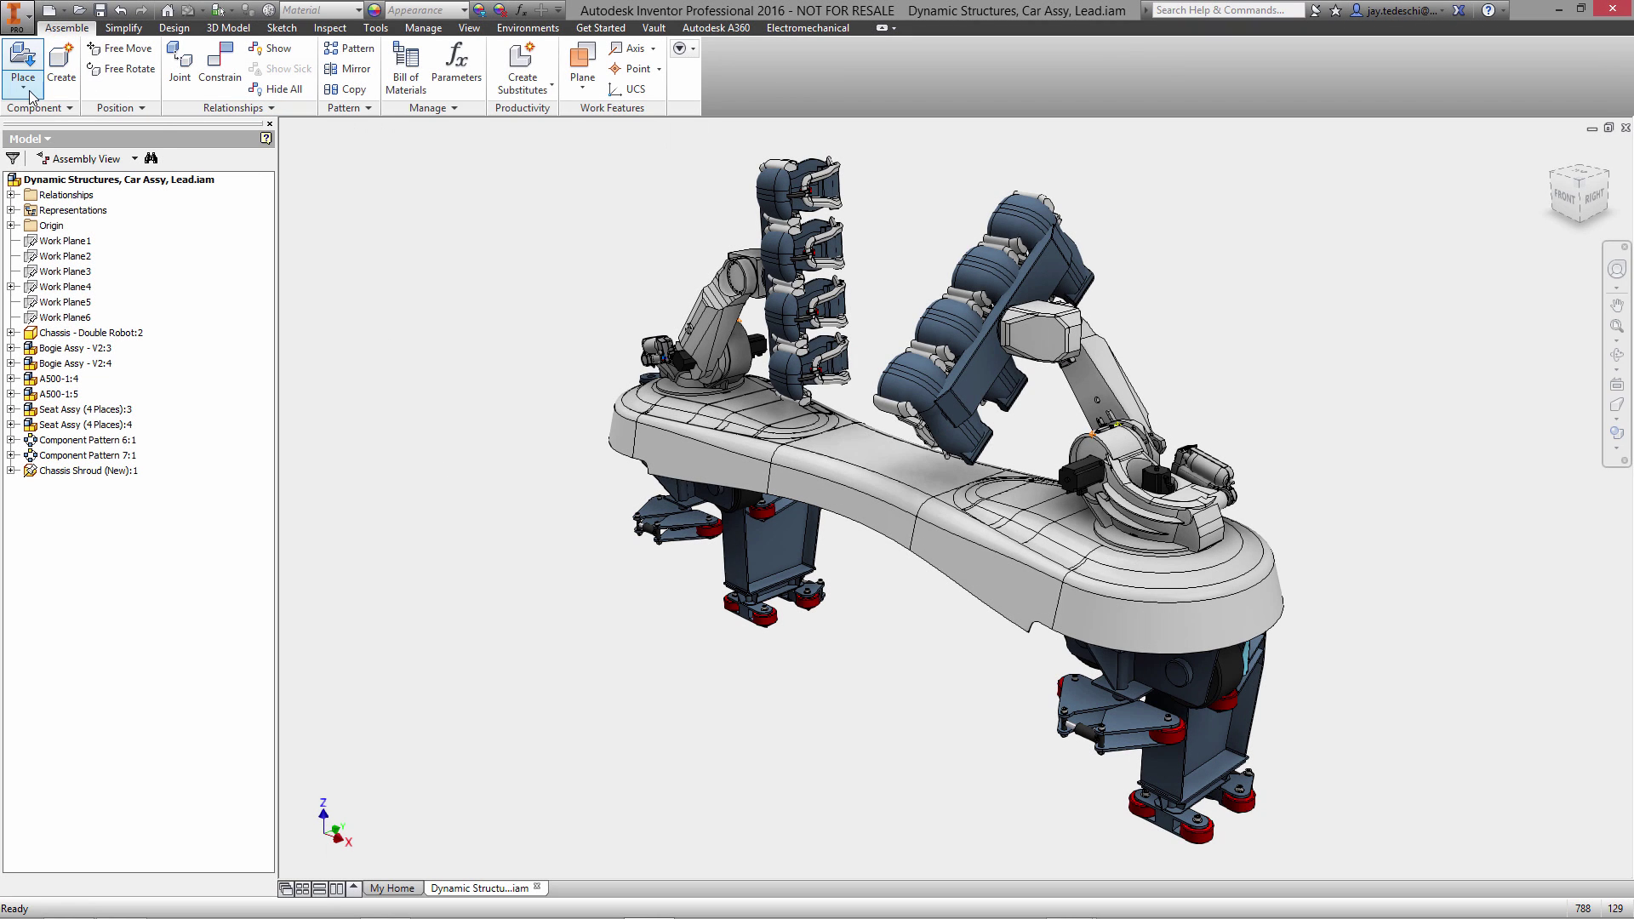
Start placing an imported CAD file, browsing to INSTRUMENT PACKAGE.CATProduct in the Vendor folder.
{"action": "left_click", "coordinate": [23, 82]}
{"action": "left_click", "coordinate": [64, 221]}
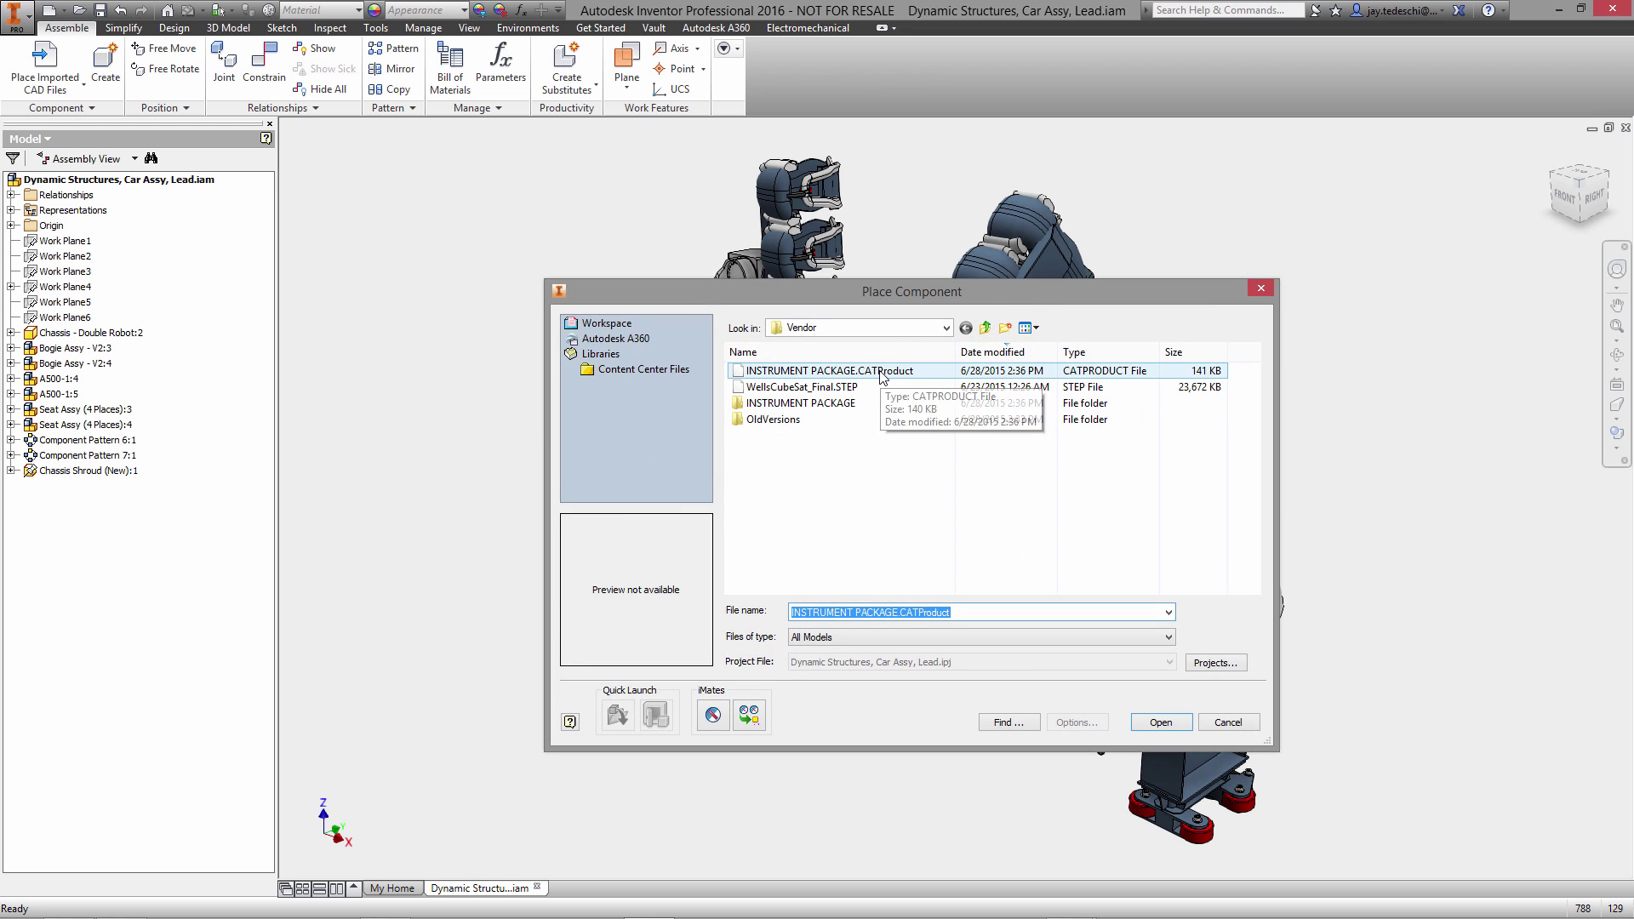
Open INSTRUMENT PACKAGE.CATProduct and load its part list on the Select tab.
{"action": "left_click", "coordinate": [1161, 723]}
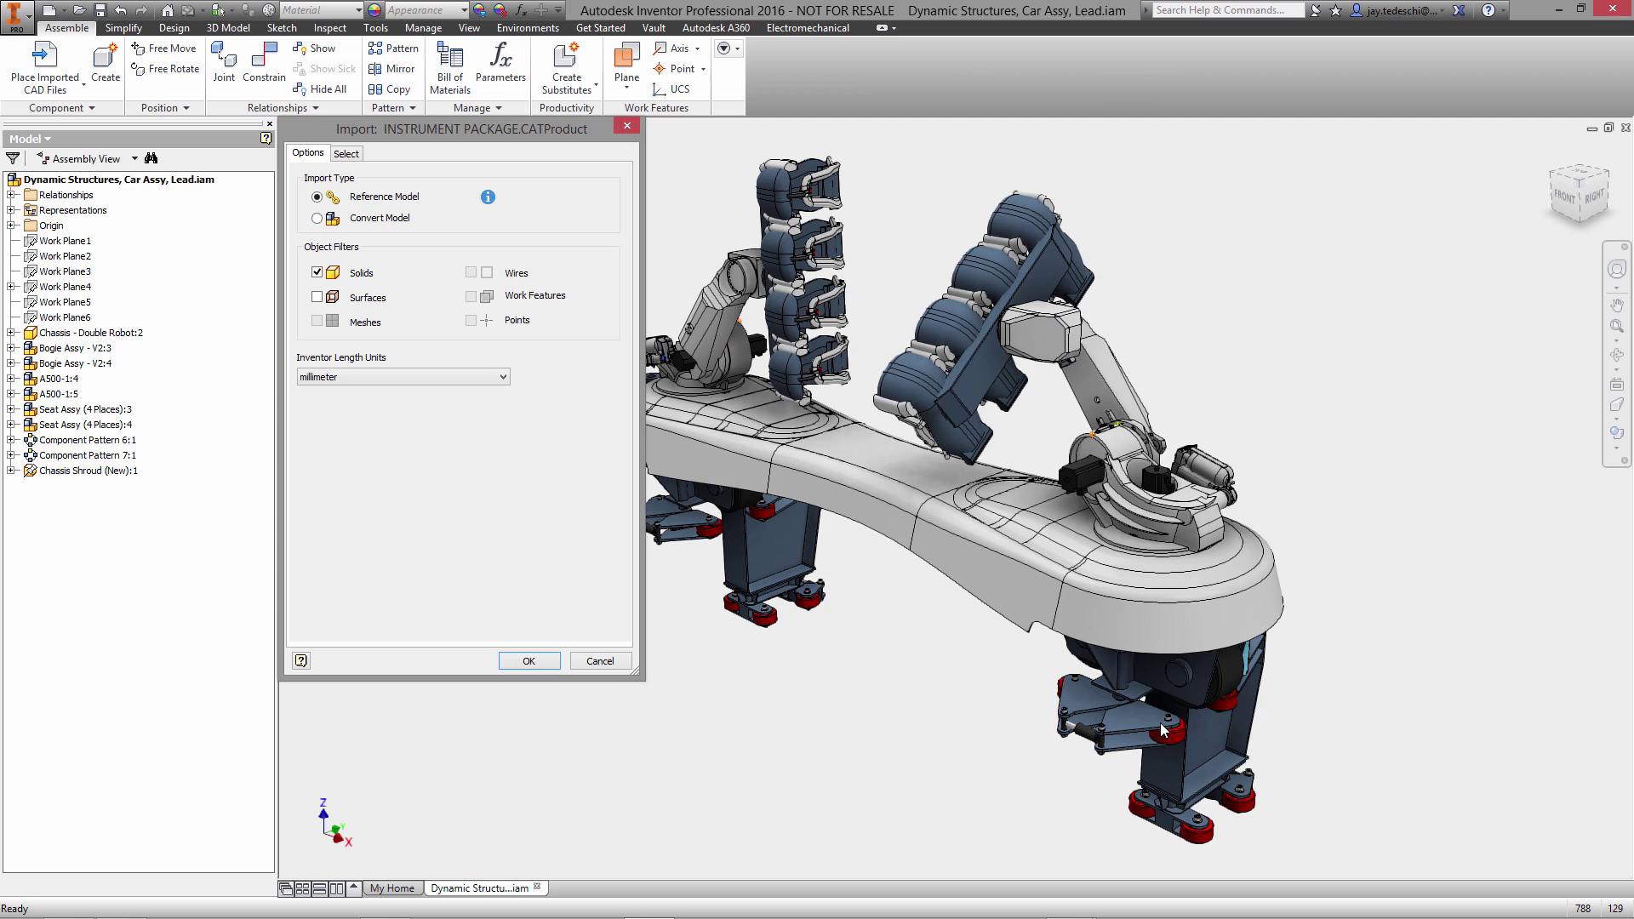
{"action": "left_click", "coordinate": [347, 153]}
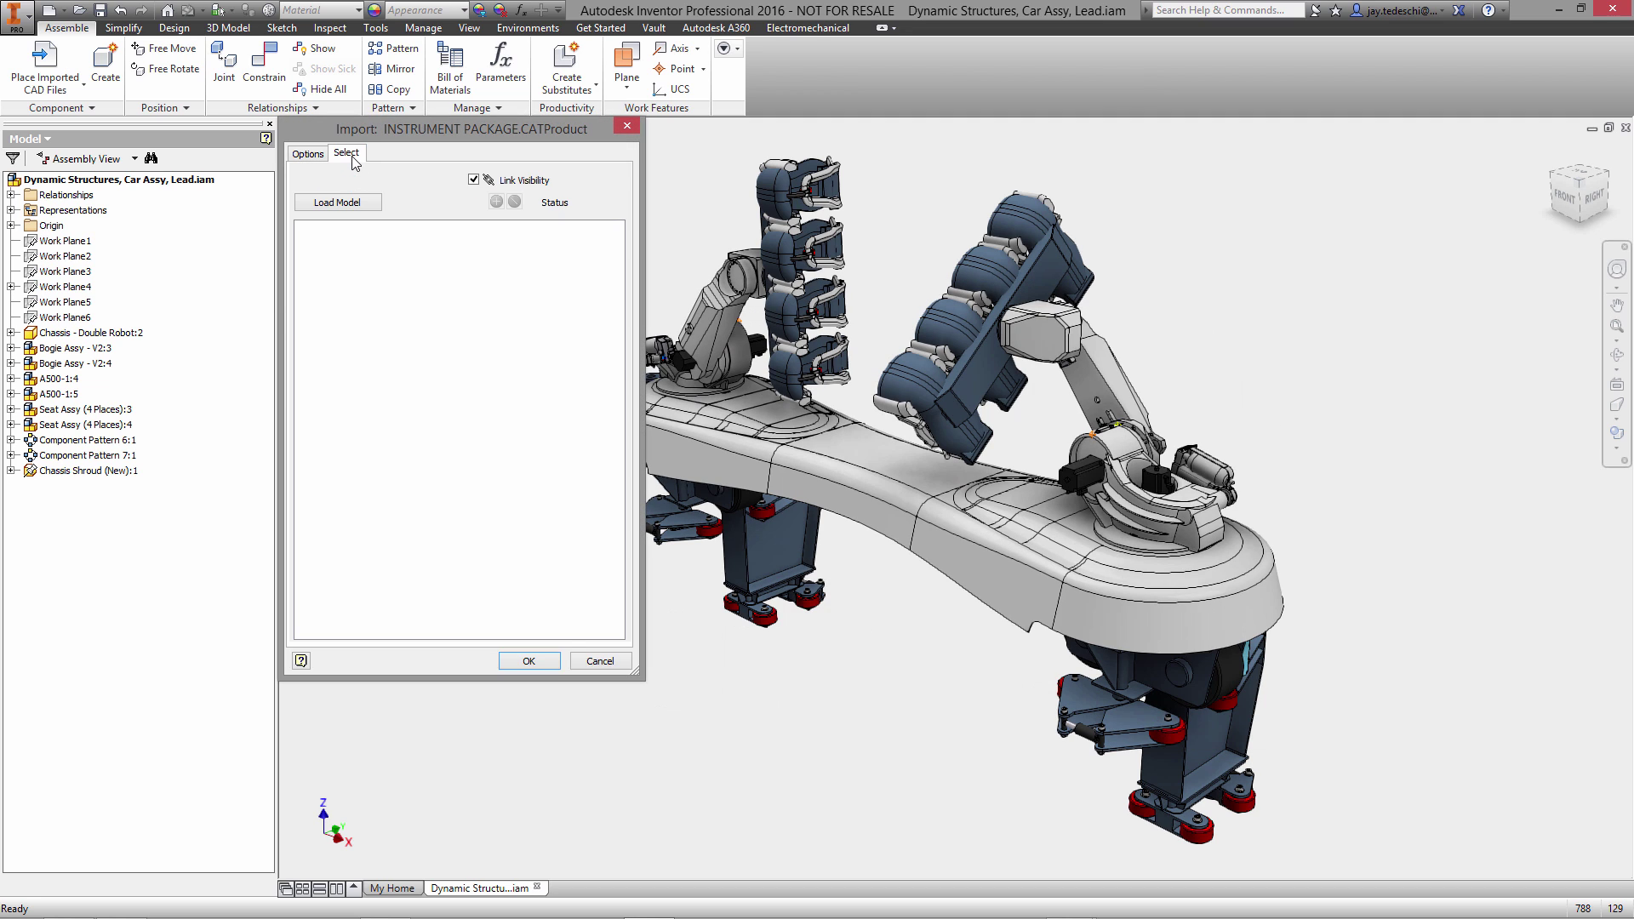
{"action": "left_click", "coordinate": [340, 202]}
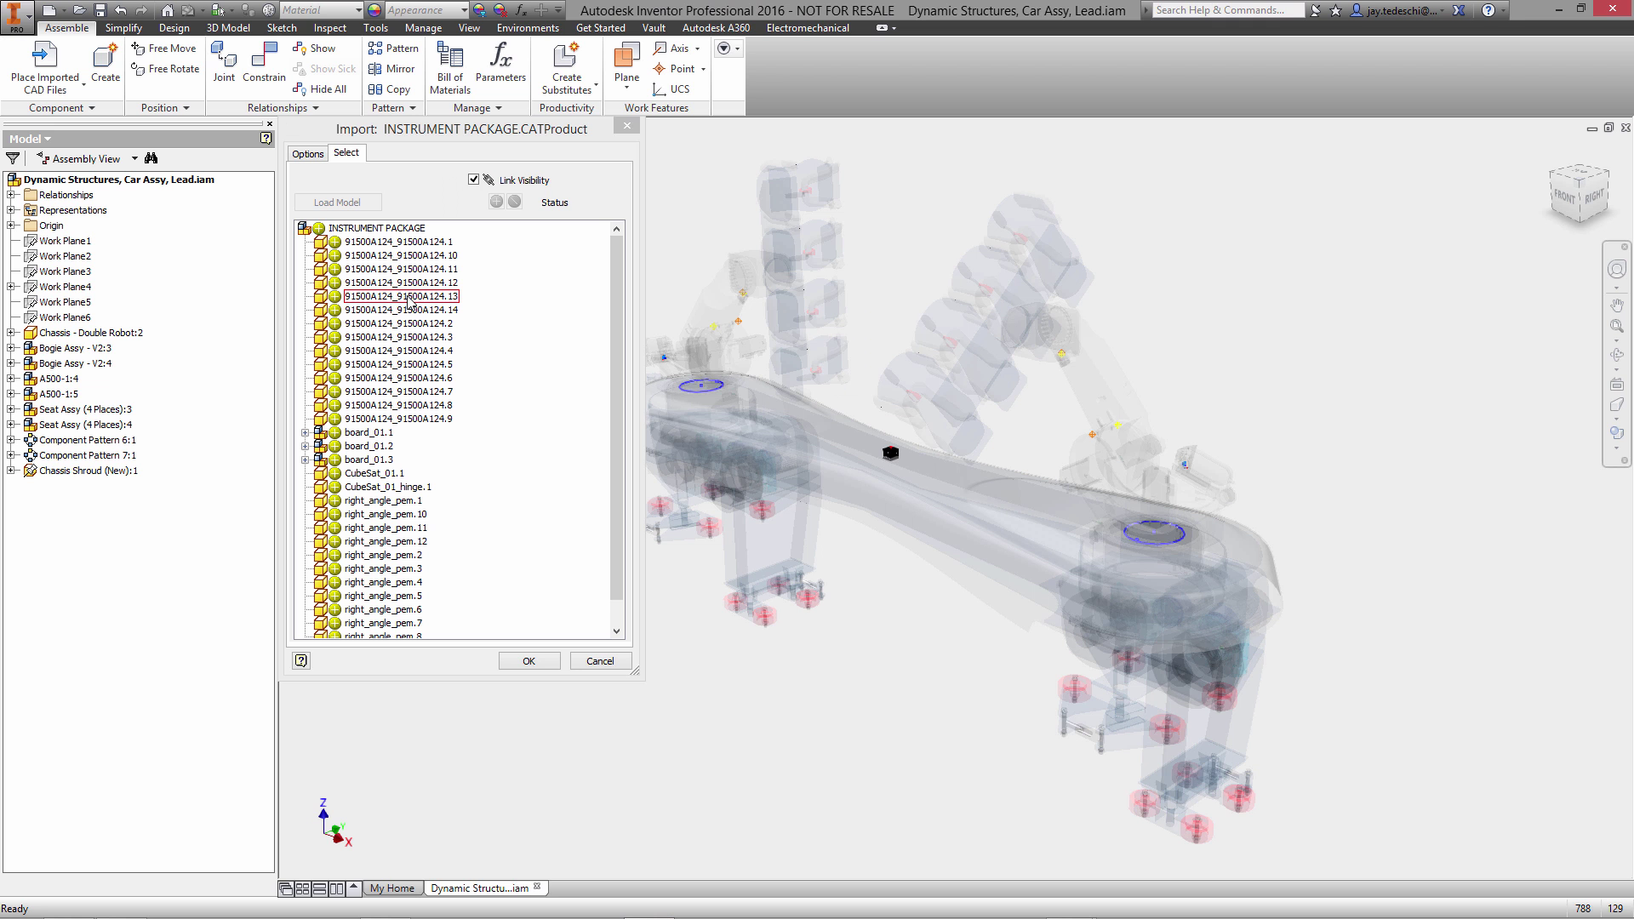
Exclude board_01.1–board_01.3 and every right_angle_pem part, then confirm the import.
{"action": "left_click", "coordinate": [335, 432]}
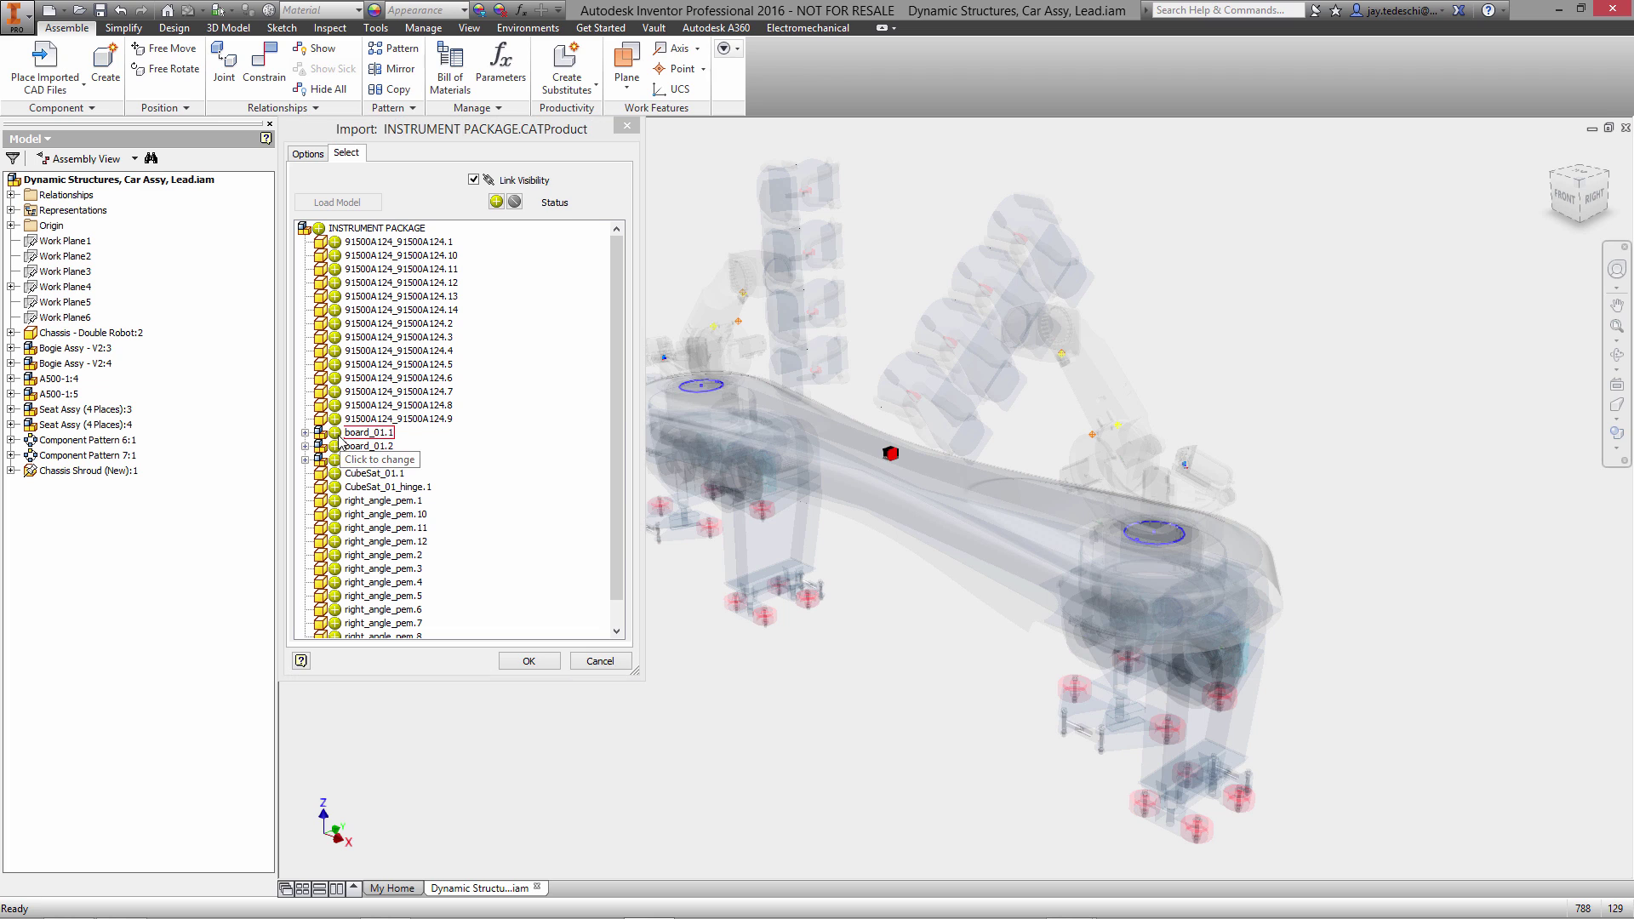
{"action": "left_click", "coordinate": [335, 446]}
{"action": "left_click", "coordinate": [335, 460]}
{"action": "left_click_drag", "start_coordinate": [614, 478], "coordinate": [613, 538]}
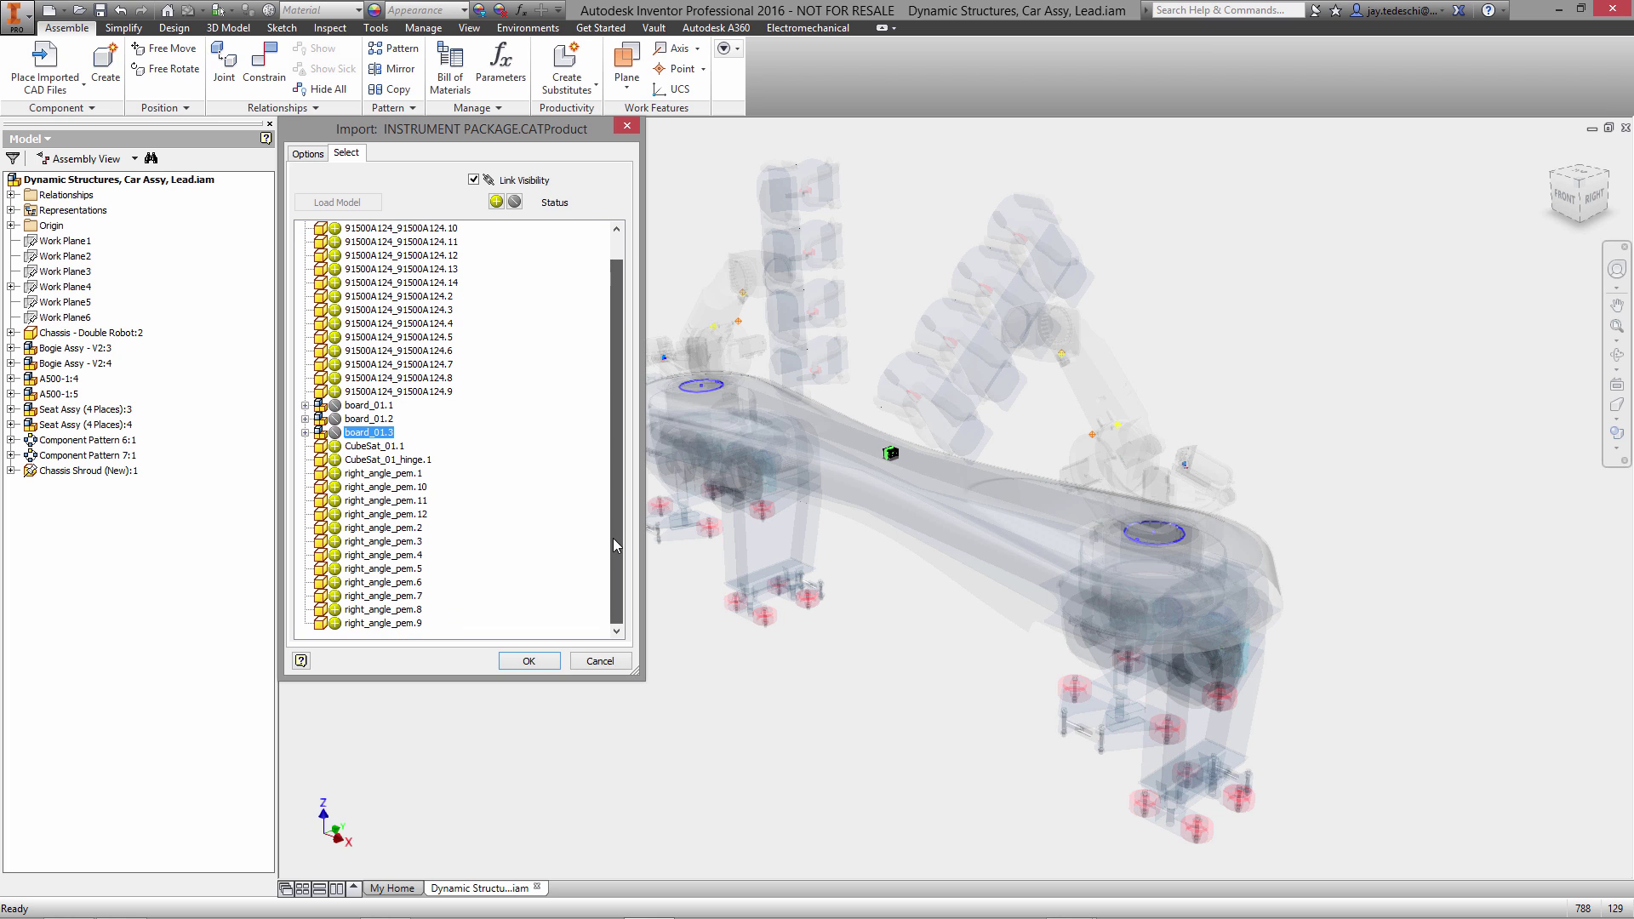
{"action": "left_click", "coordinate": [401, 475]}
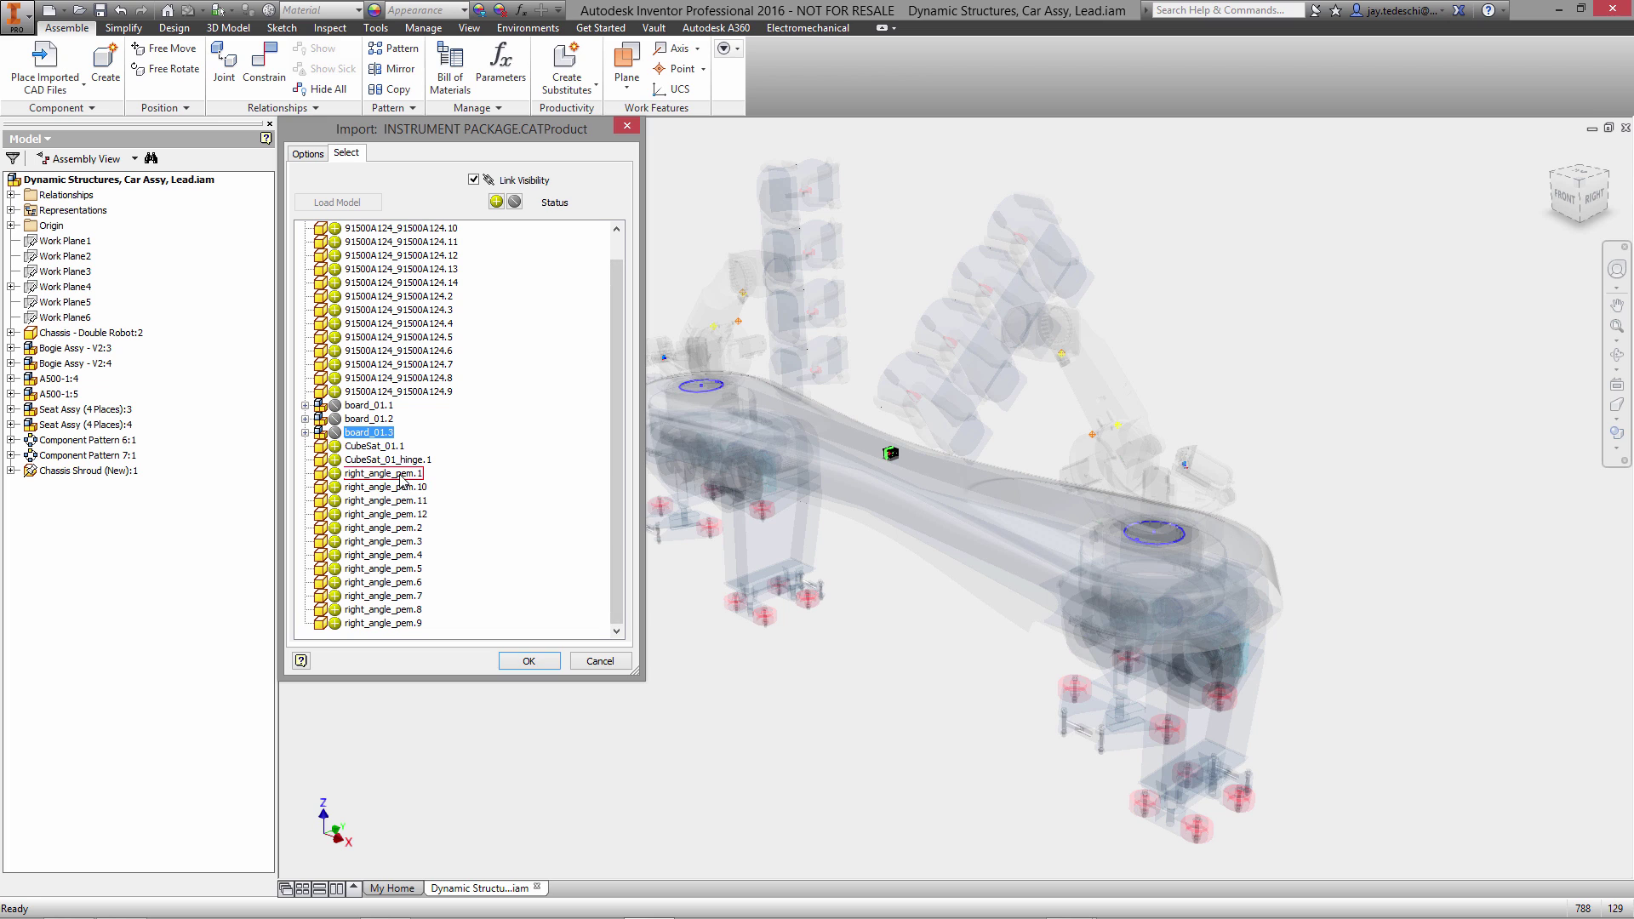
{"action": "left_click", "coordinate": [404, 624], "text": "shift"}
{"action": "left_click", "coordinate": [337, 486]}
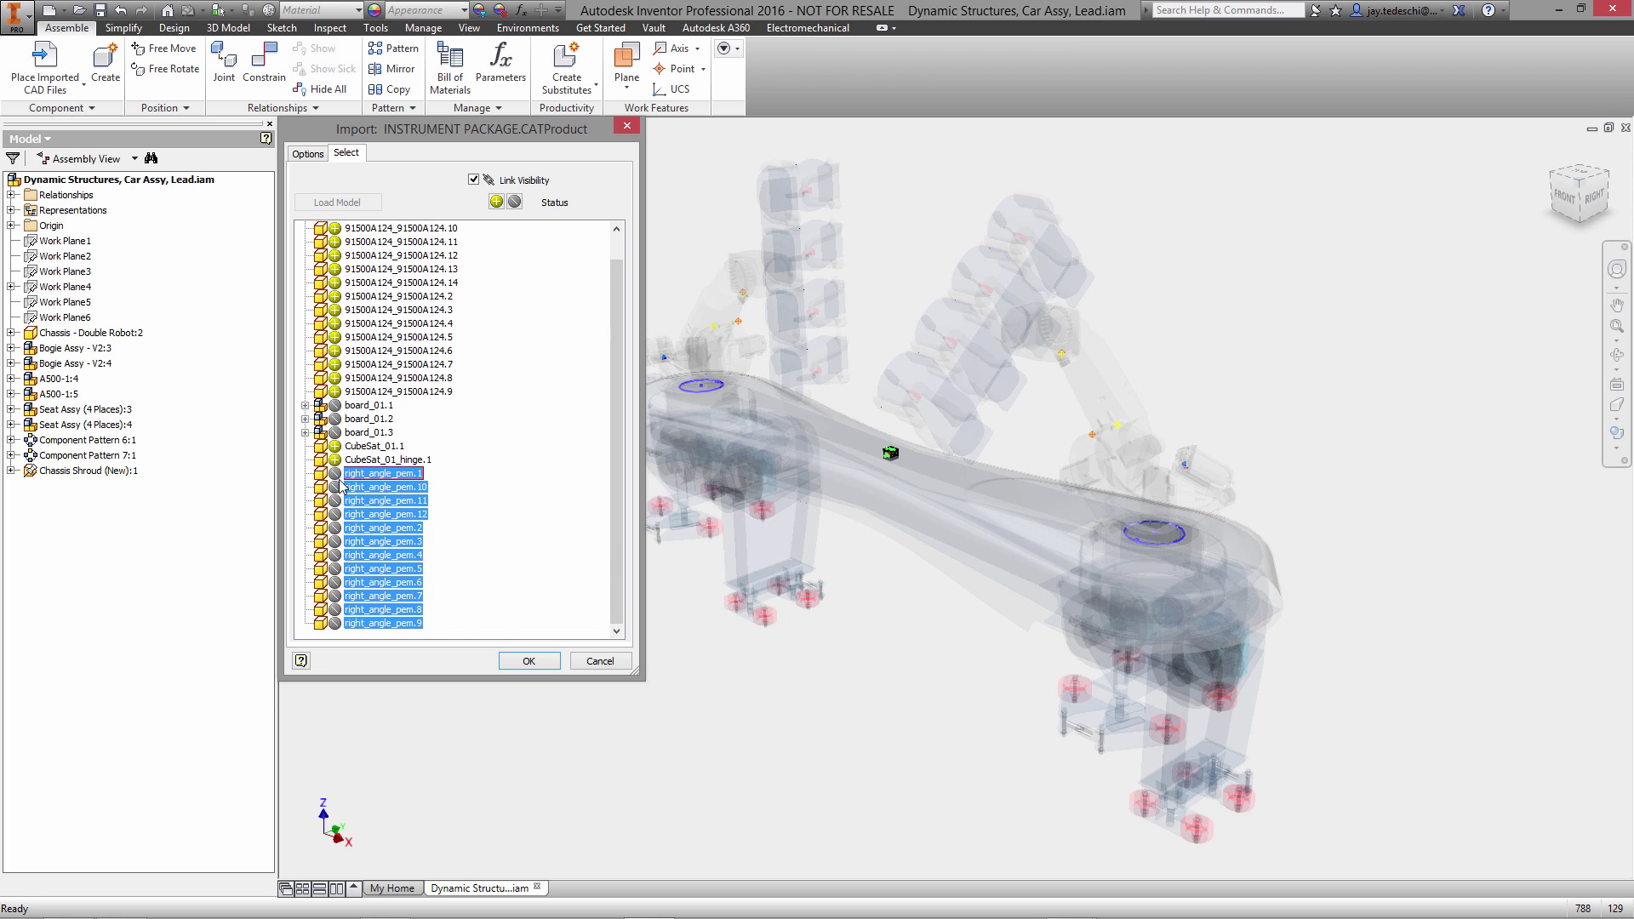
{"action": "left_click", "coordinate": [528, 661]}
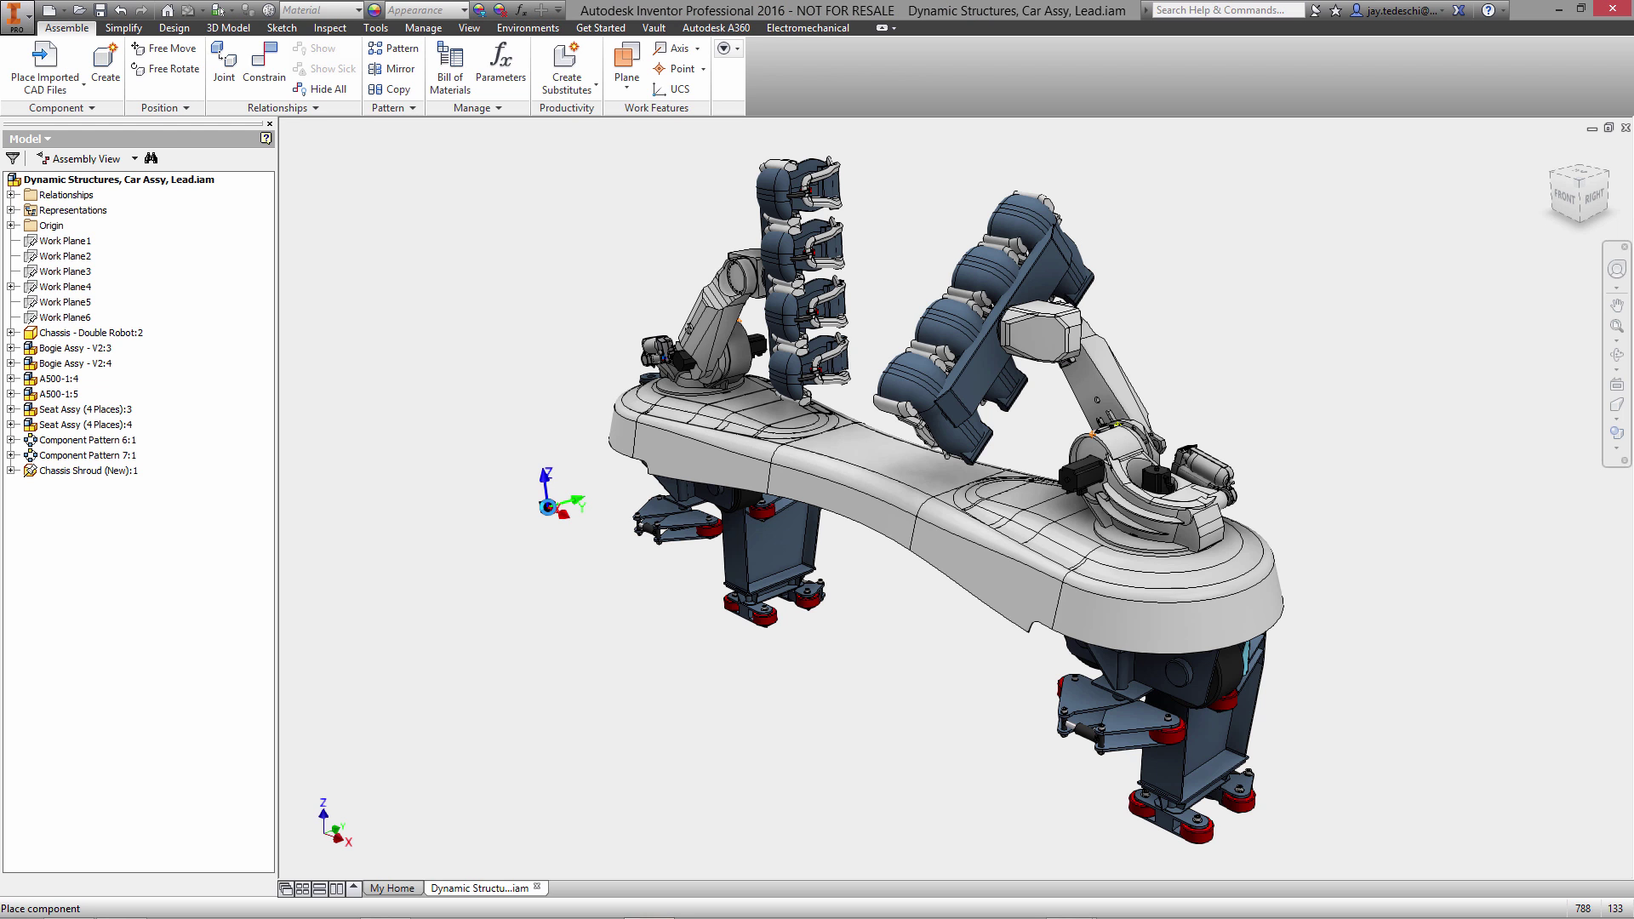
Place INSTRUMENT PACKAGE:1 grounded at the origin and zoom in on it at the chassis centre.
{"action": "right_click", "coordinate": [550, 509]}
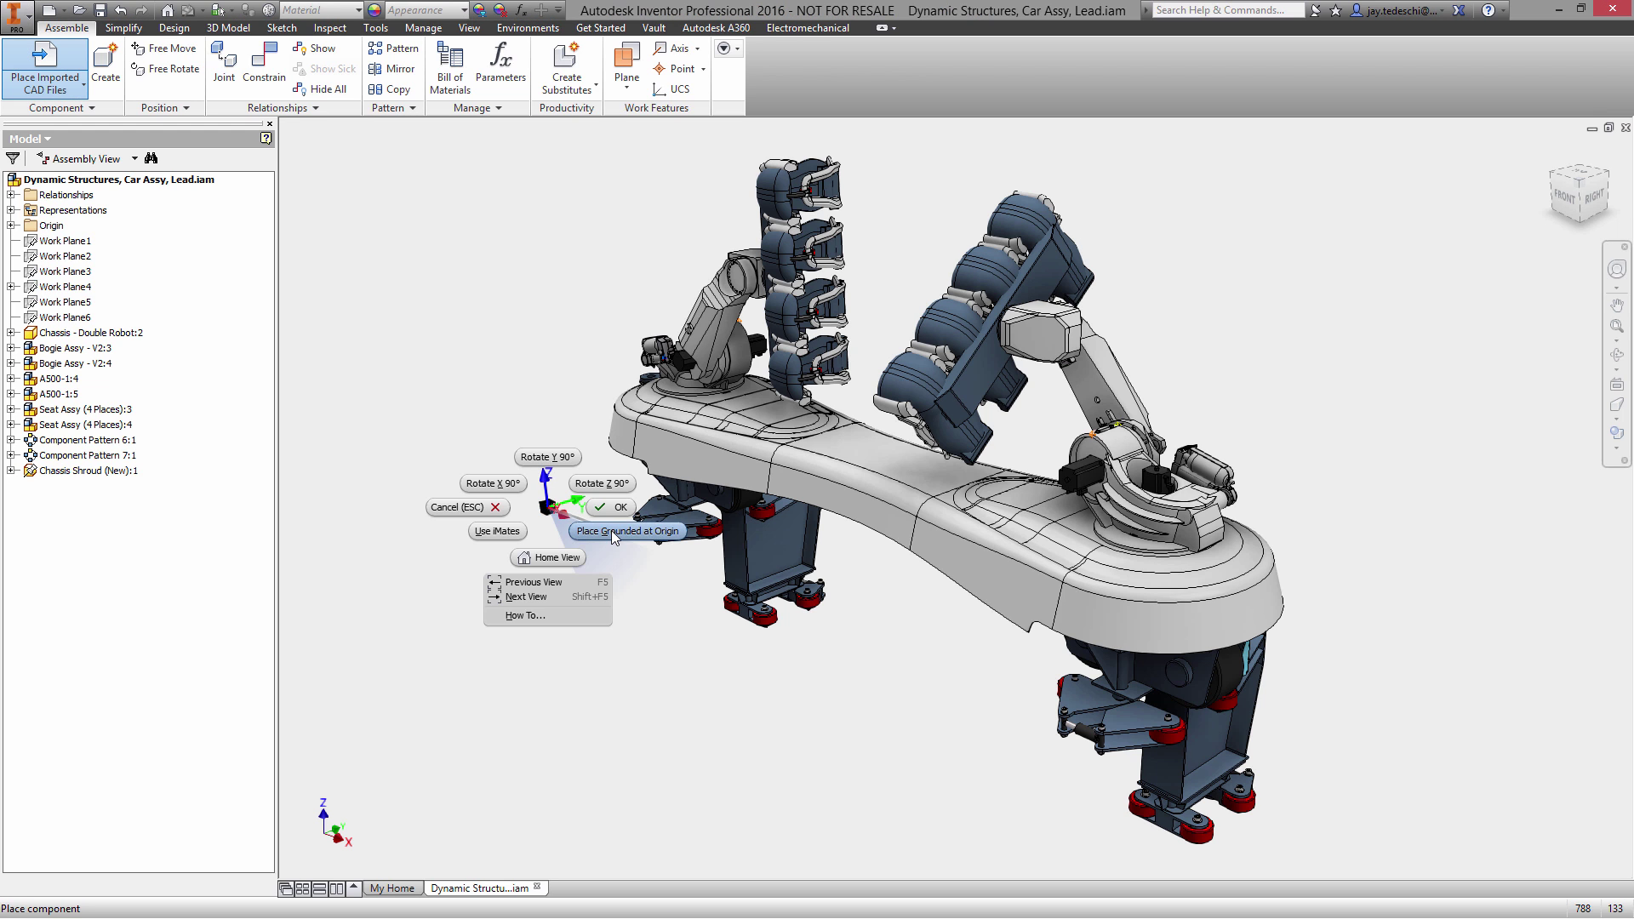
{"action": "left_click", "coordinate": [588, 528]}
{"action": "right_click", "coordinate": [541, 504]}
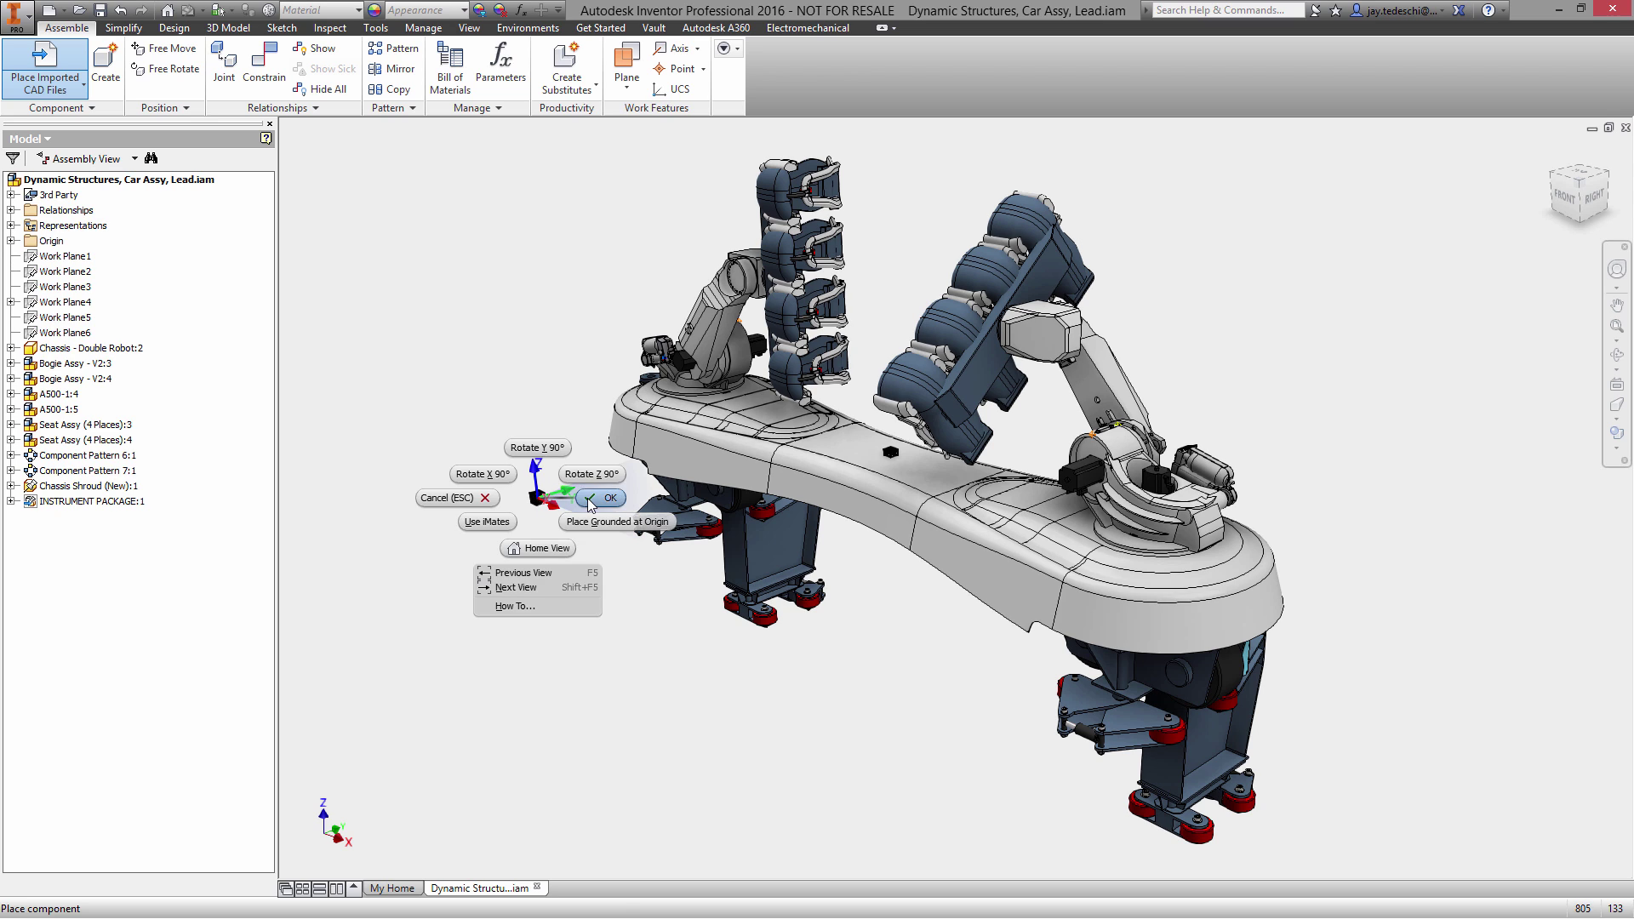
{"action": "left_click", "coordinate": [575, 509]}
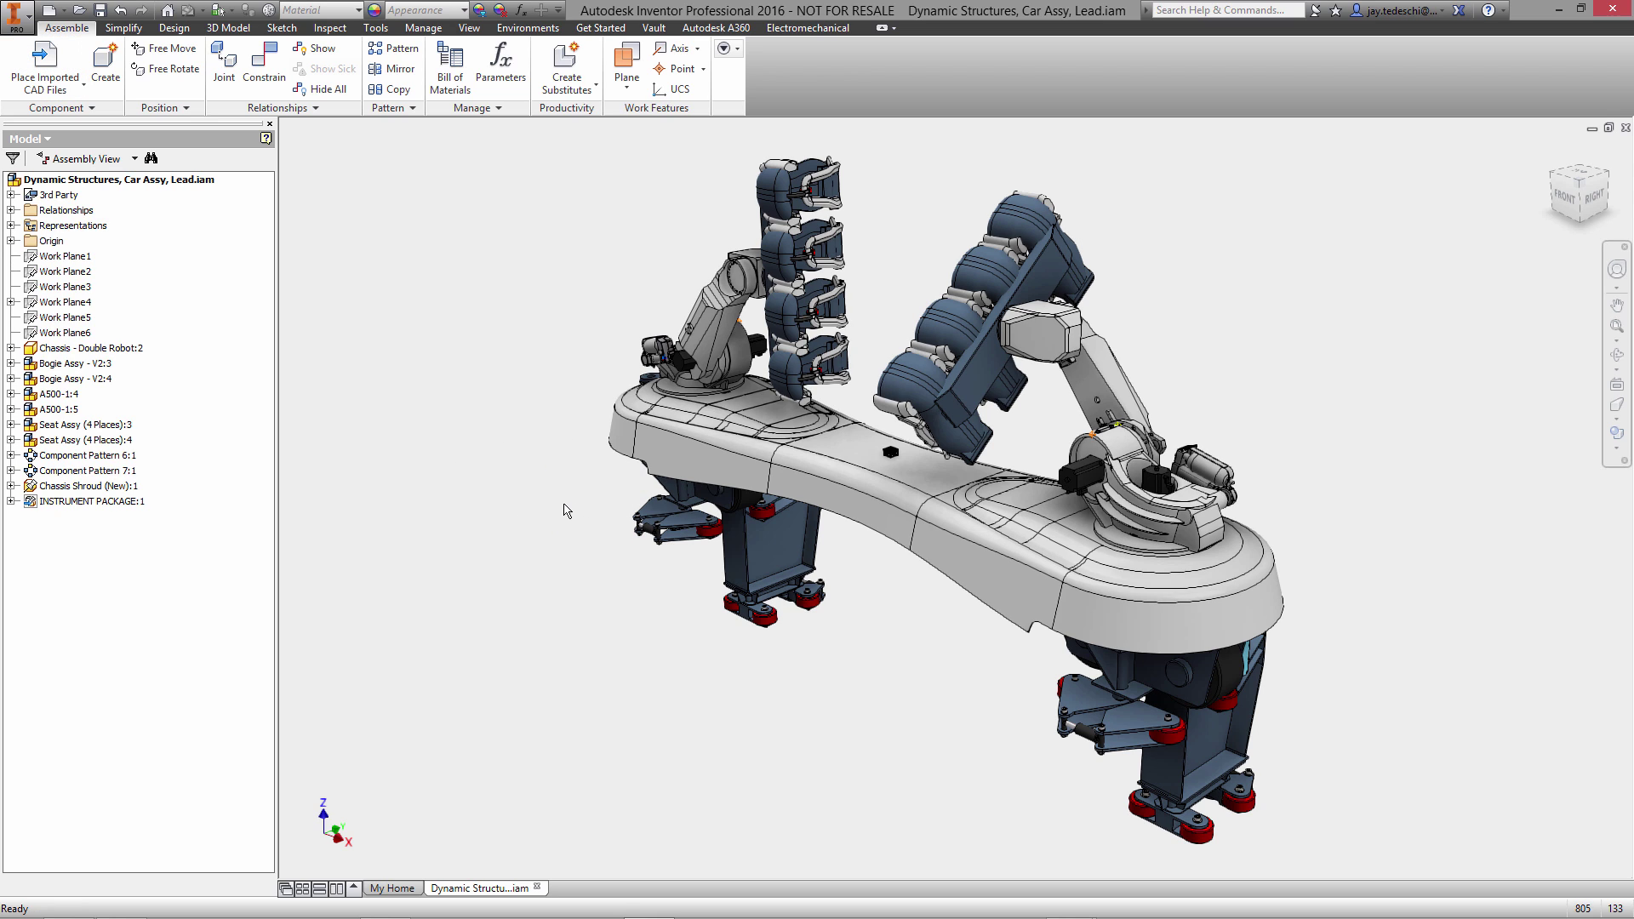
{"action": "key", "text": "End"}
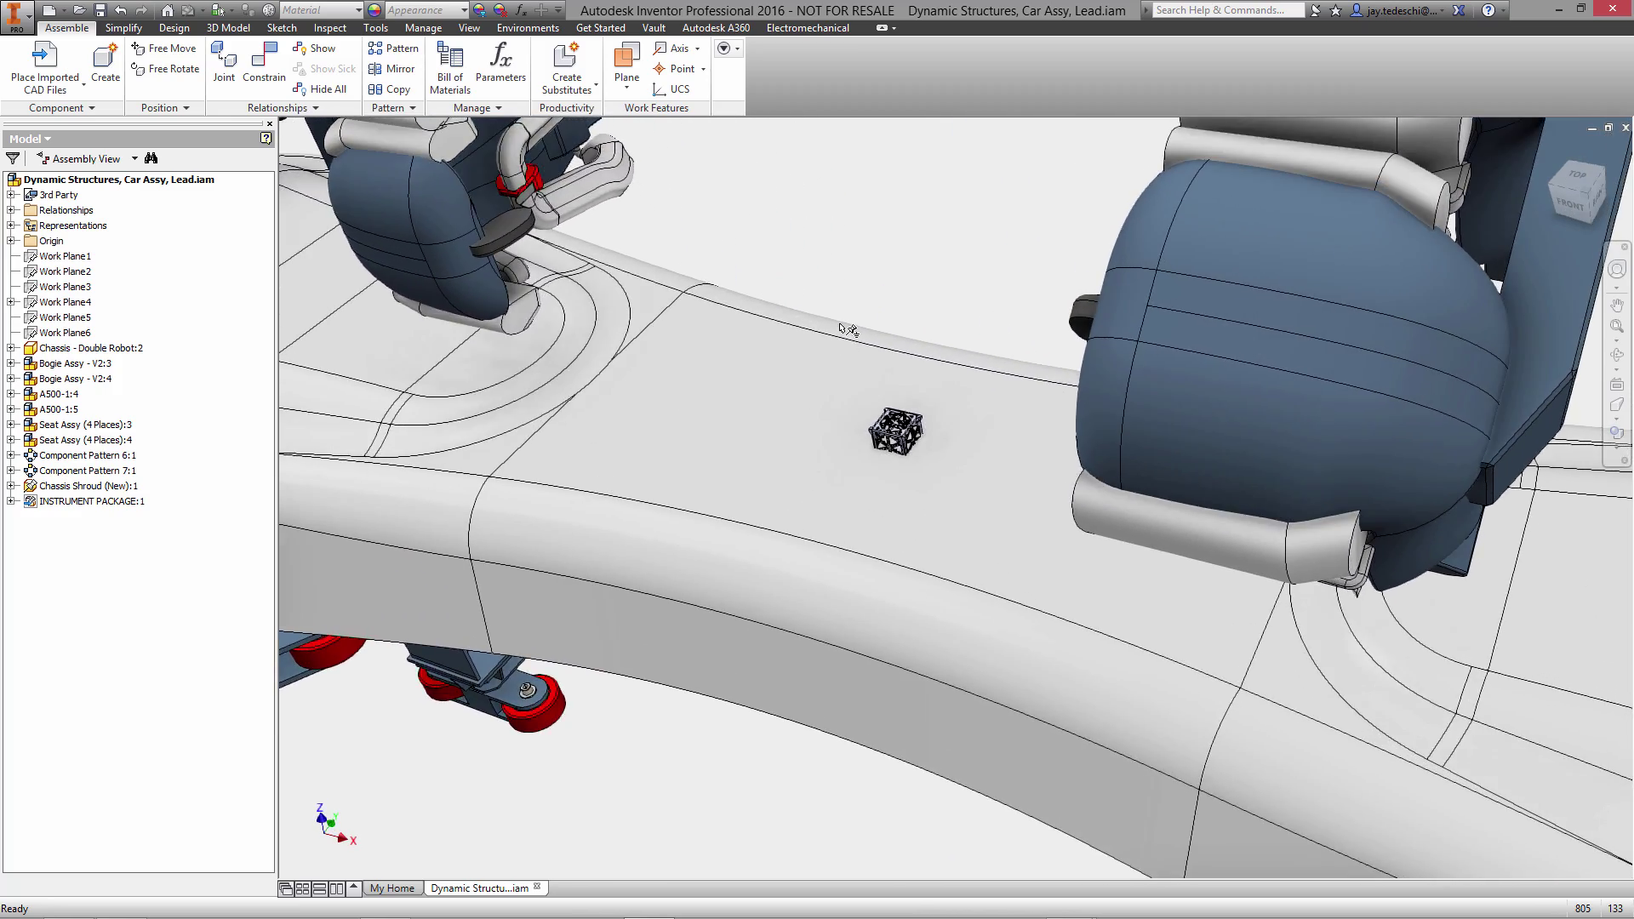
Edit Chassis Shroud in place and move its End of Part marker above Delete Face1.
{"action": "left_click", "coordinate": [825, 346]}
{"action": "right_click", "coordinate": [823, 346]}
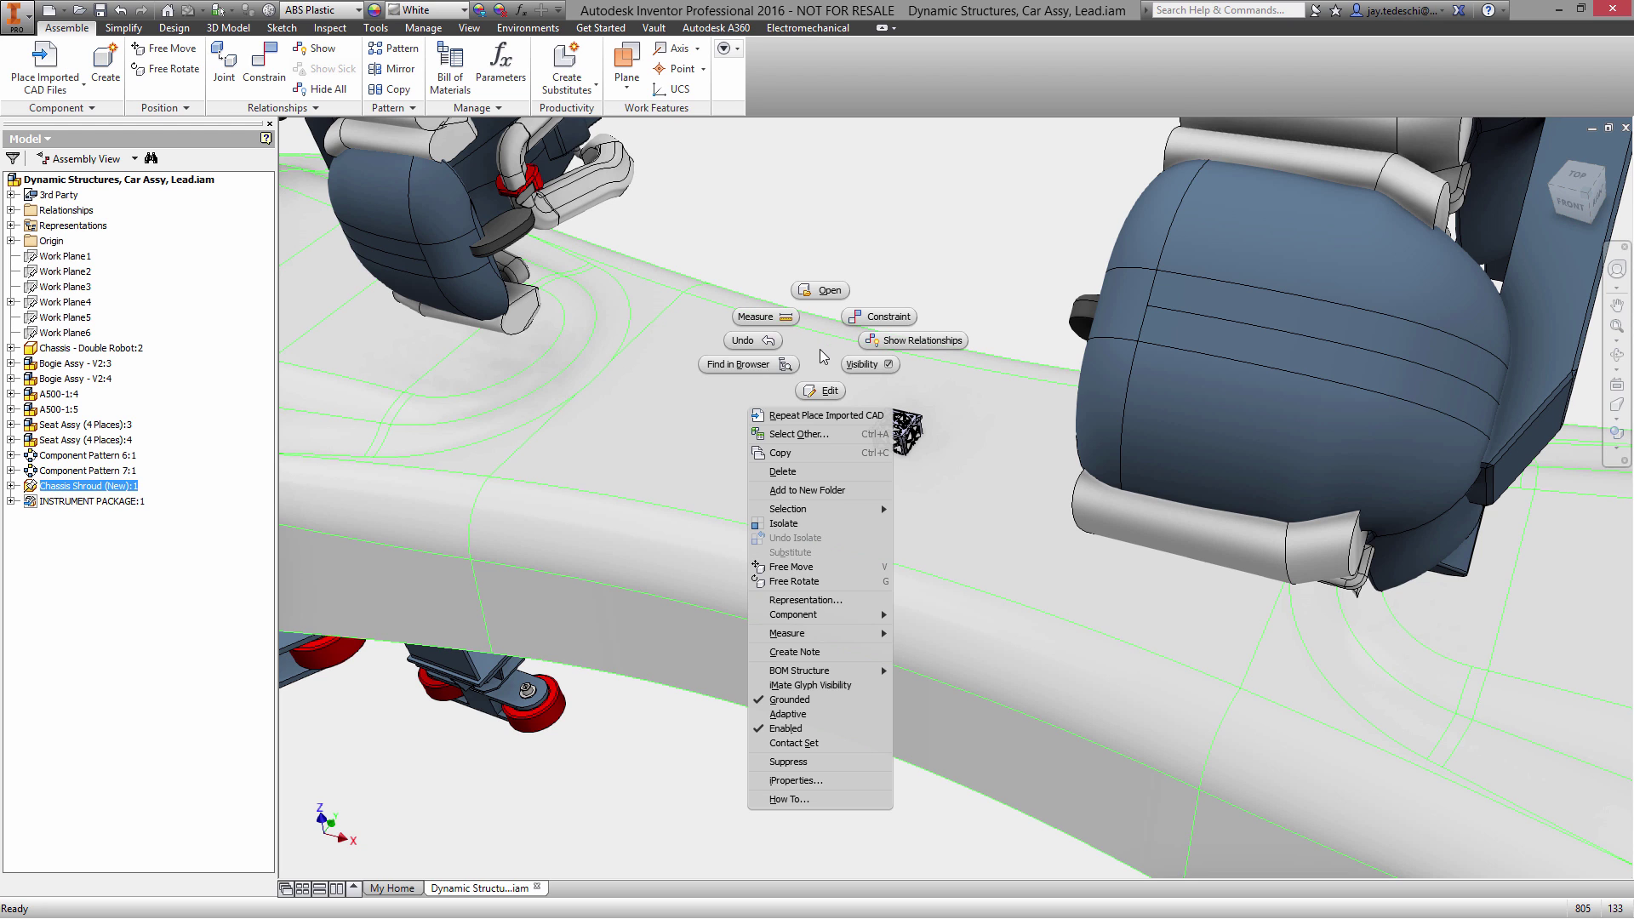
{"action": "left_click", "coordinate": [822, 388]}
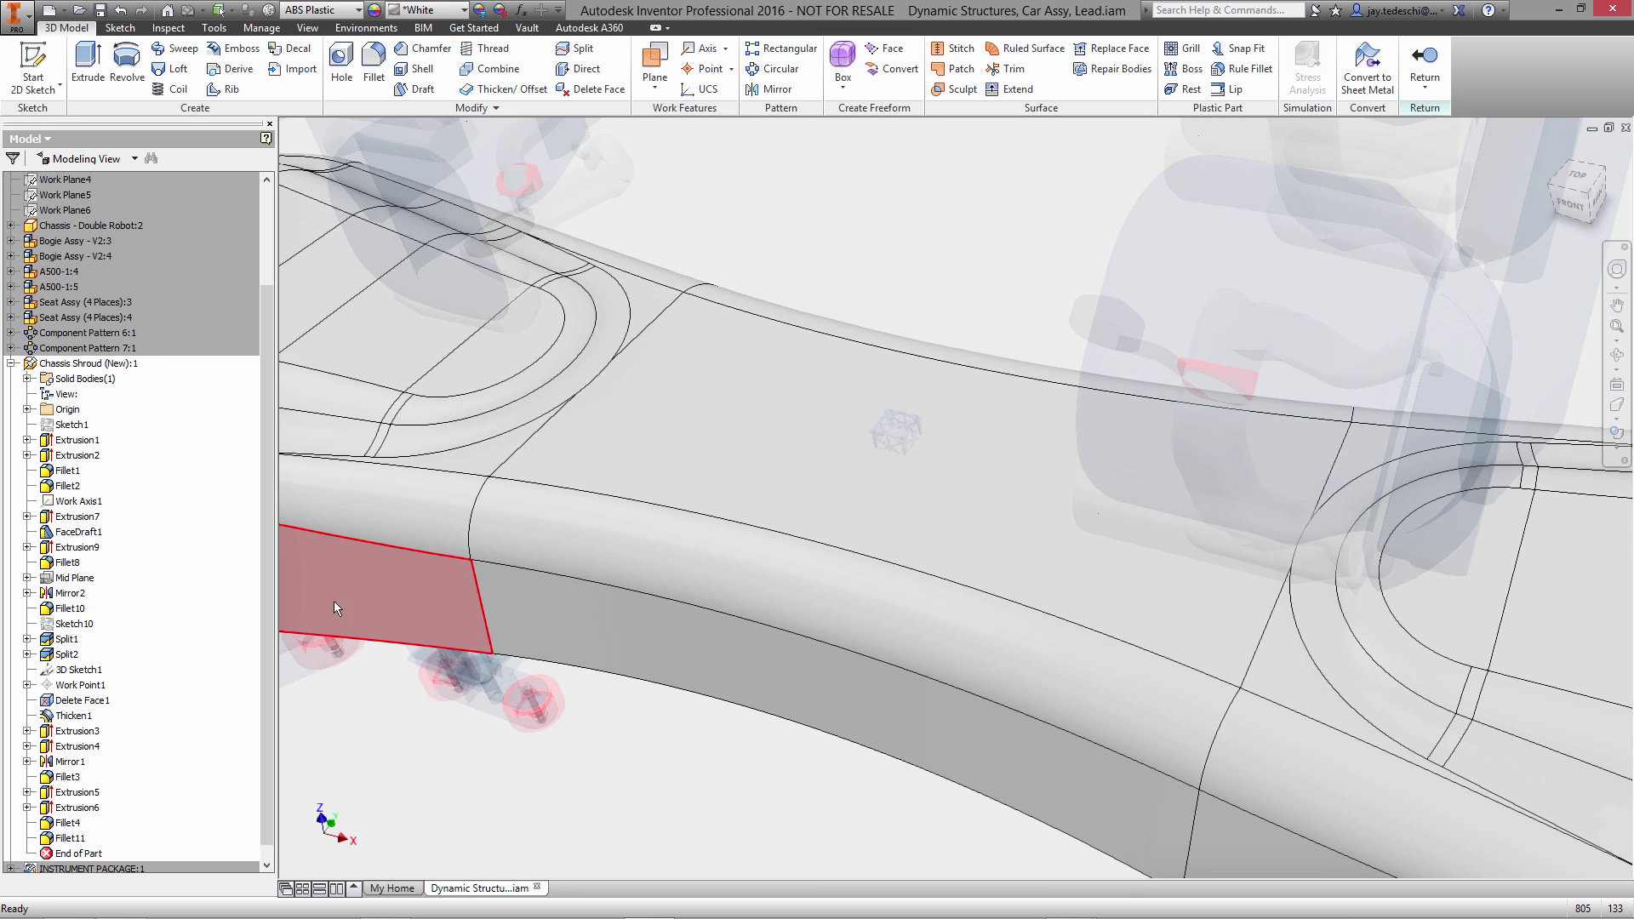
{"action": "left_click_drag", "start_coordinate": [95, 852], "coordinate": [97, 702]}
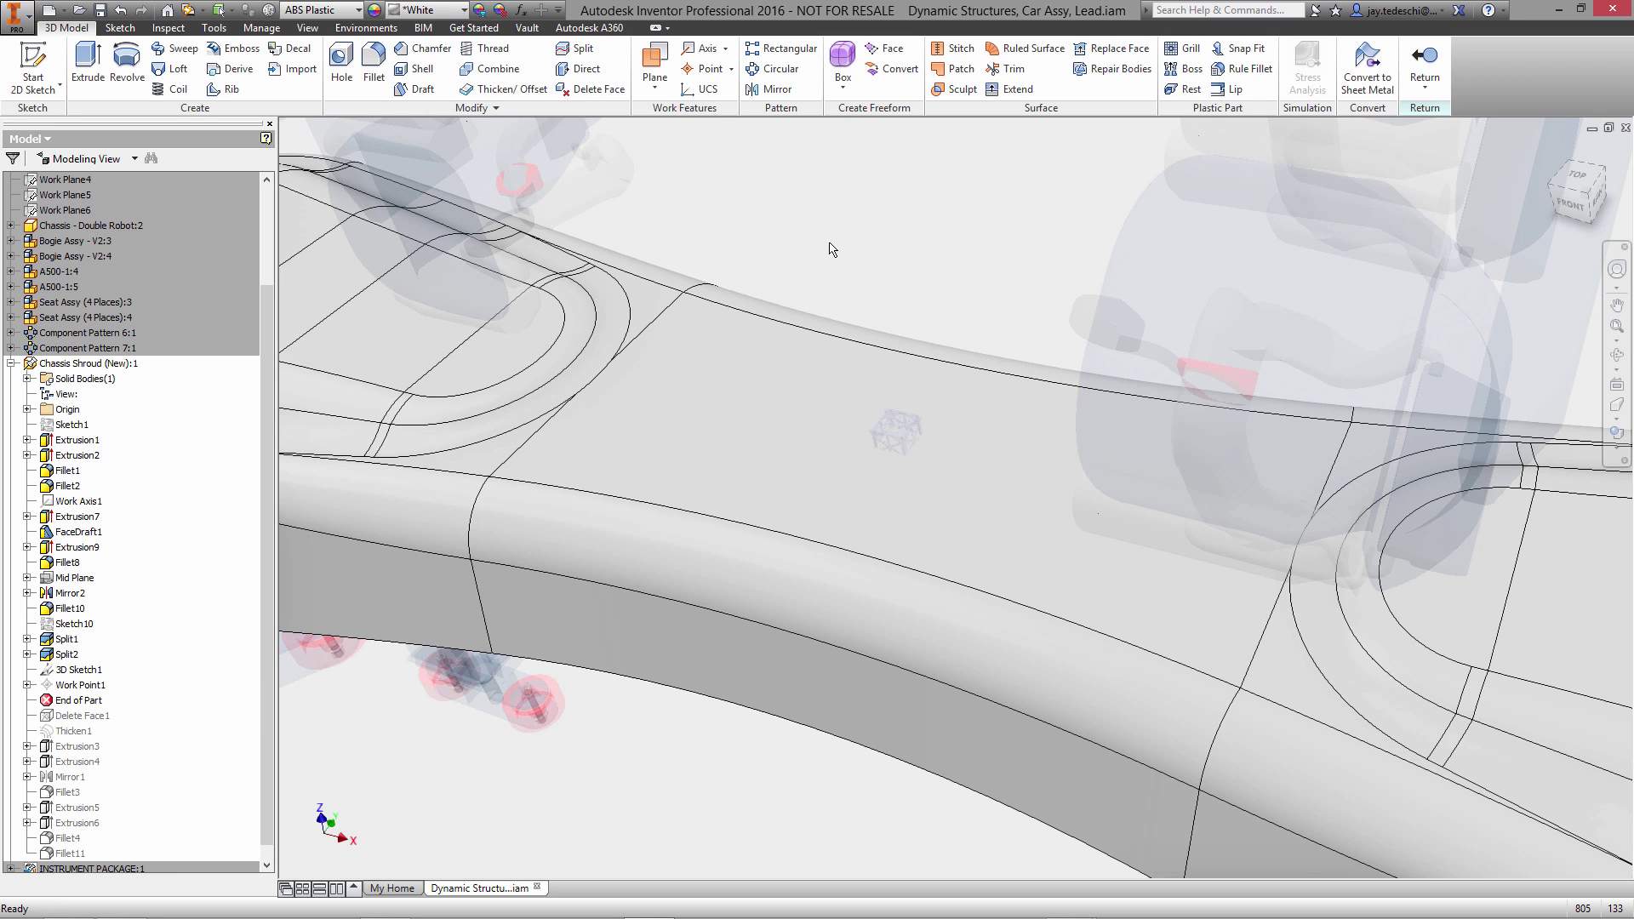
Create a 2364.250 × 1140.000 mm freeform plane on the top face at Work Point1 with 5×3 faces.
{"action": "left_click", "coordinate": [842, 87]}
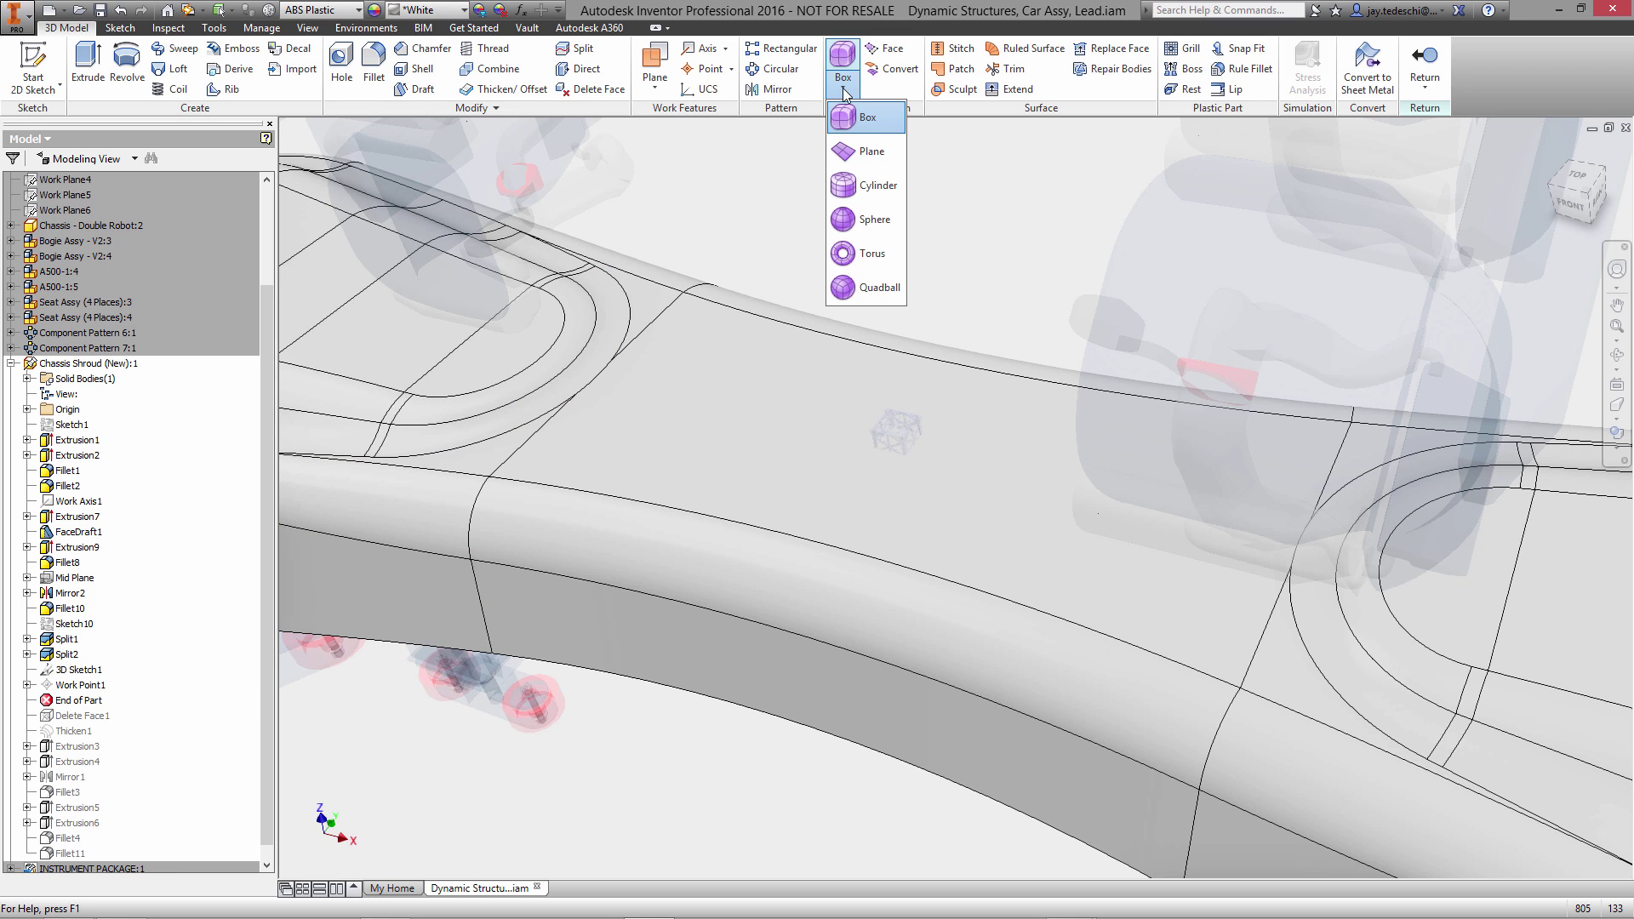
{"action": "left_click", "coordinate": [849, 155]}
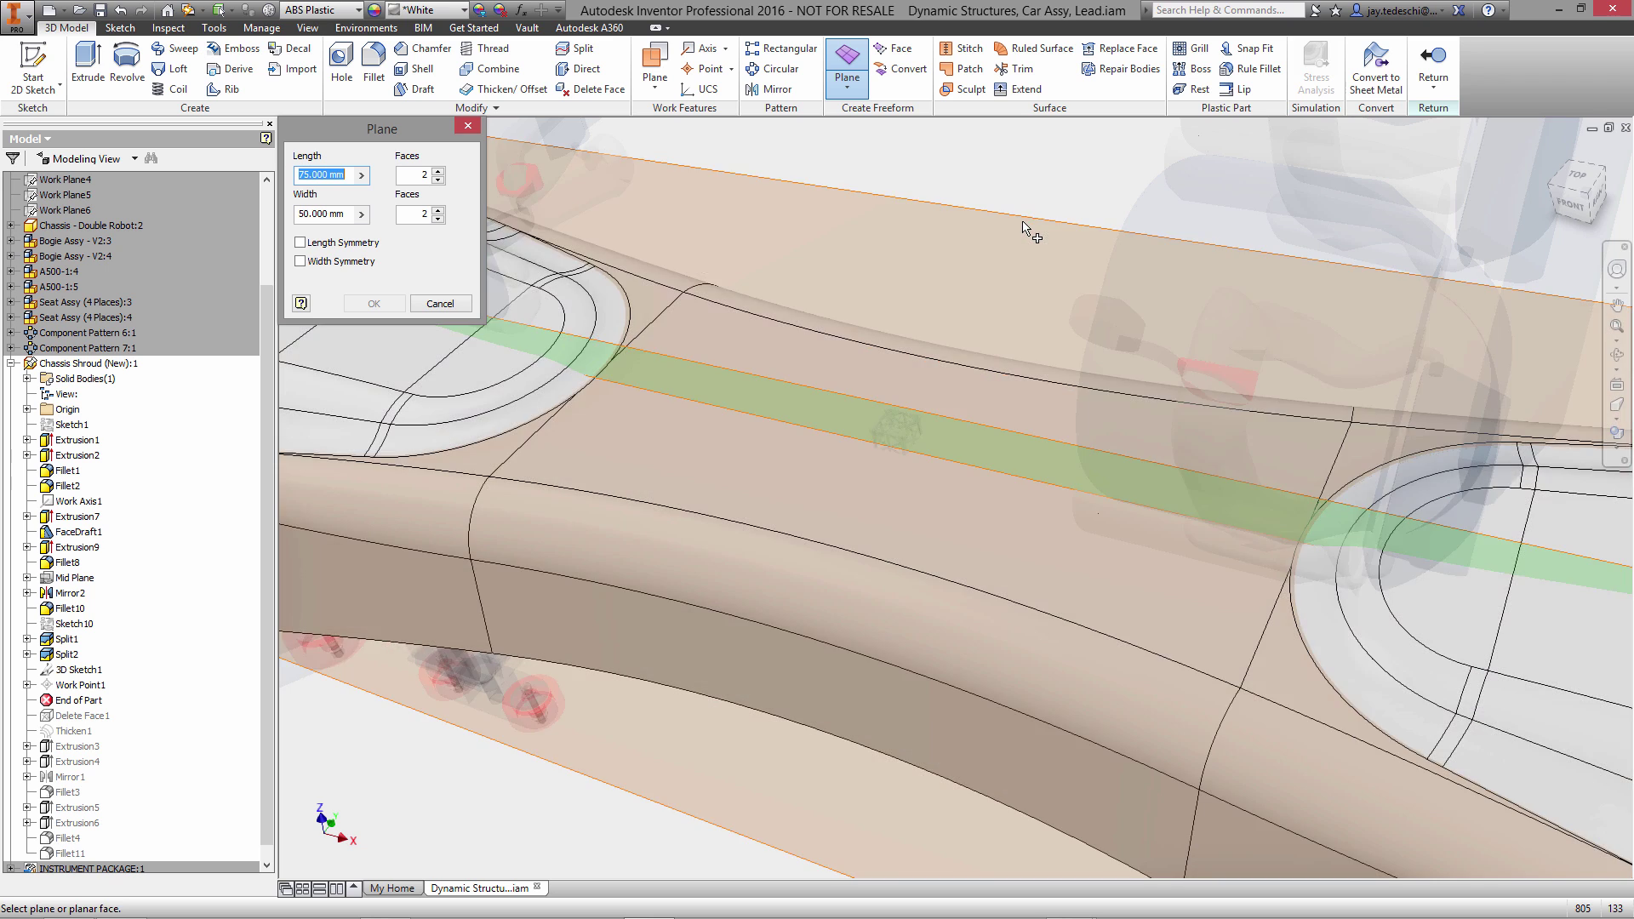
{"action": "left_click", "coordinate": [1026, 226]}
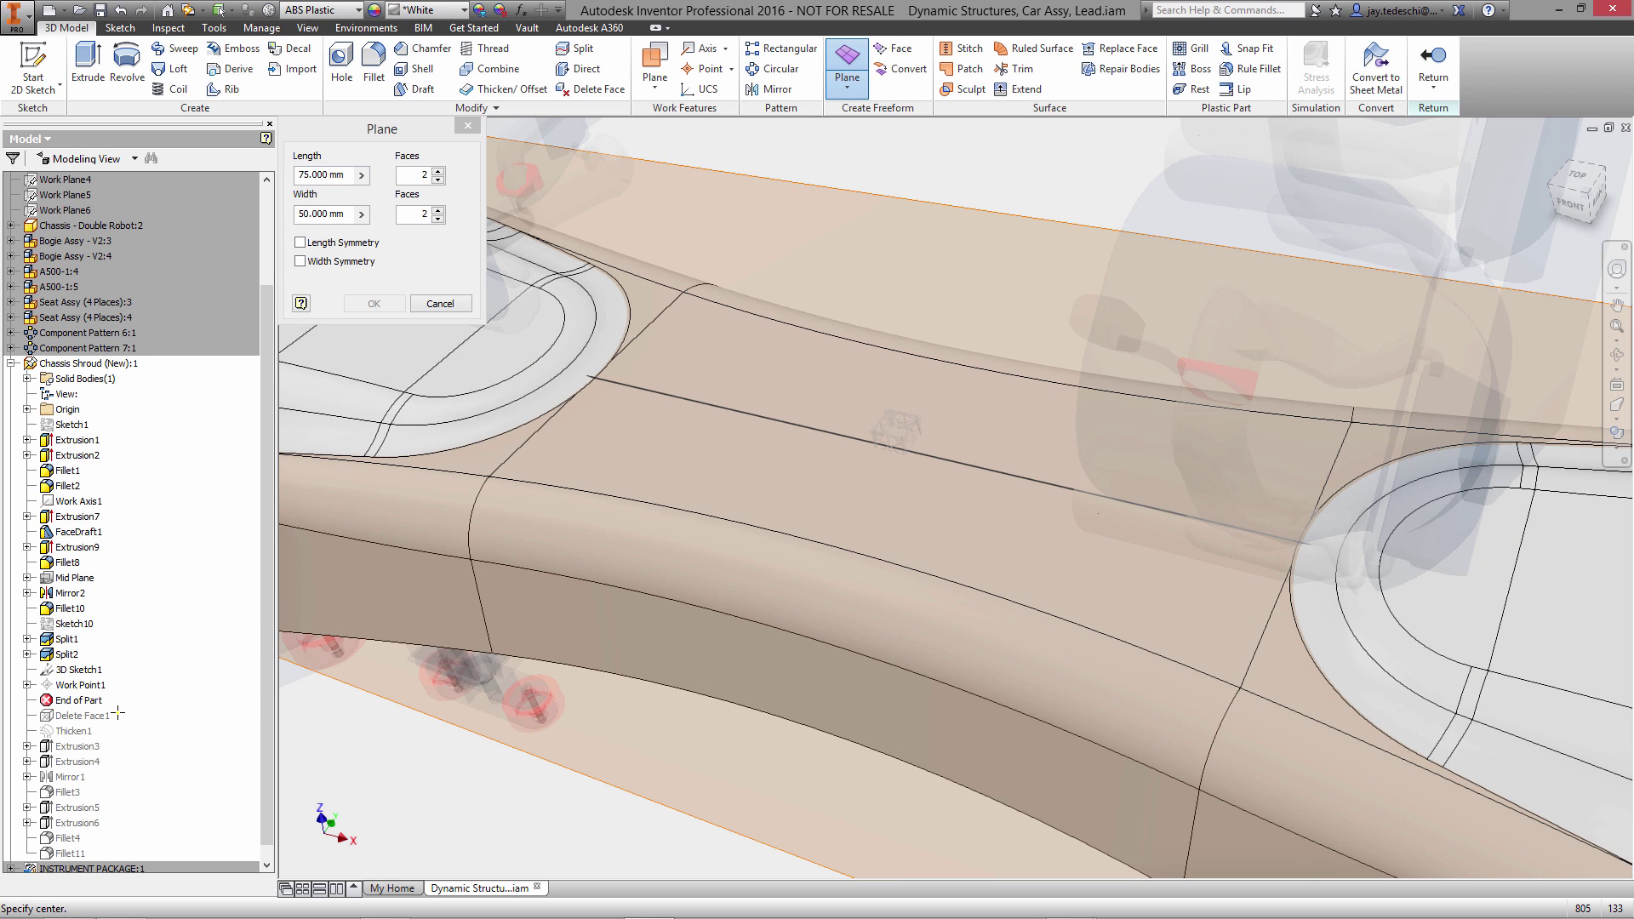
{"action": "left_click", "coordinate": [92, 686]}
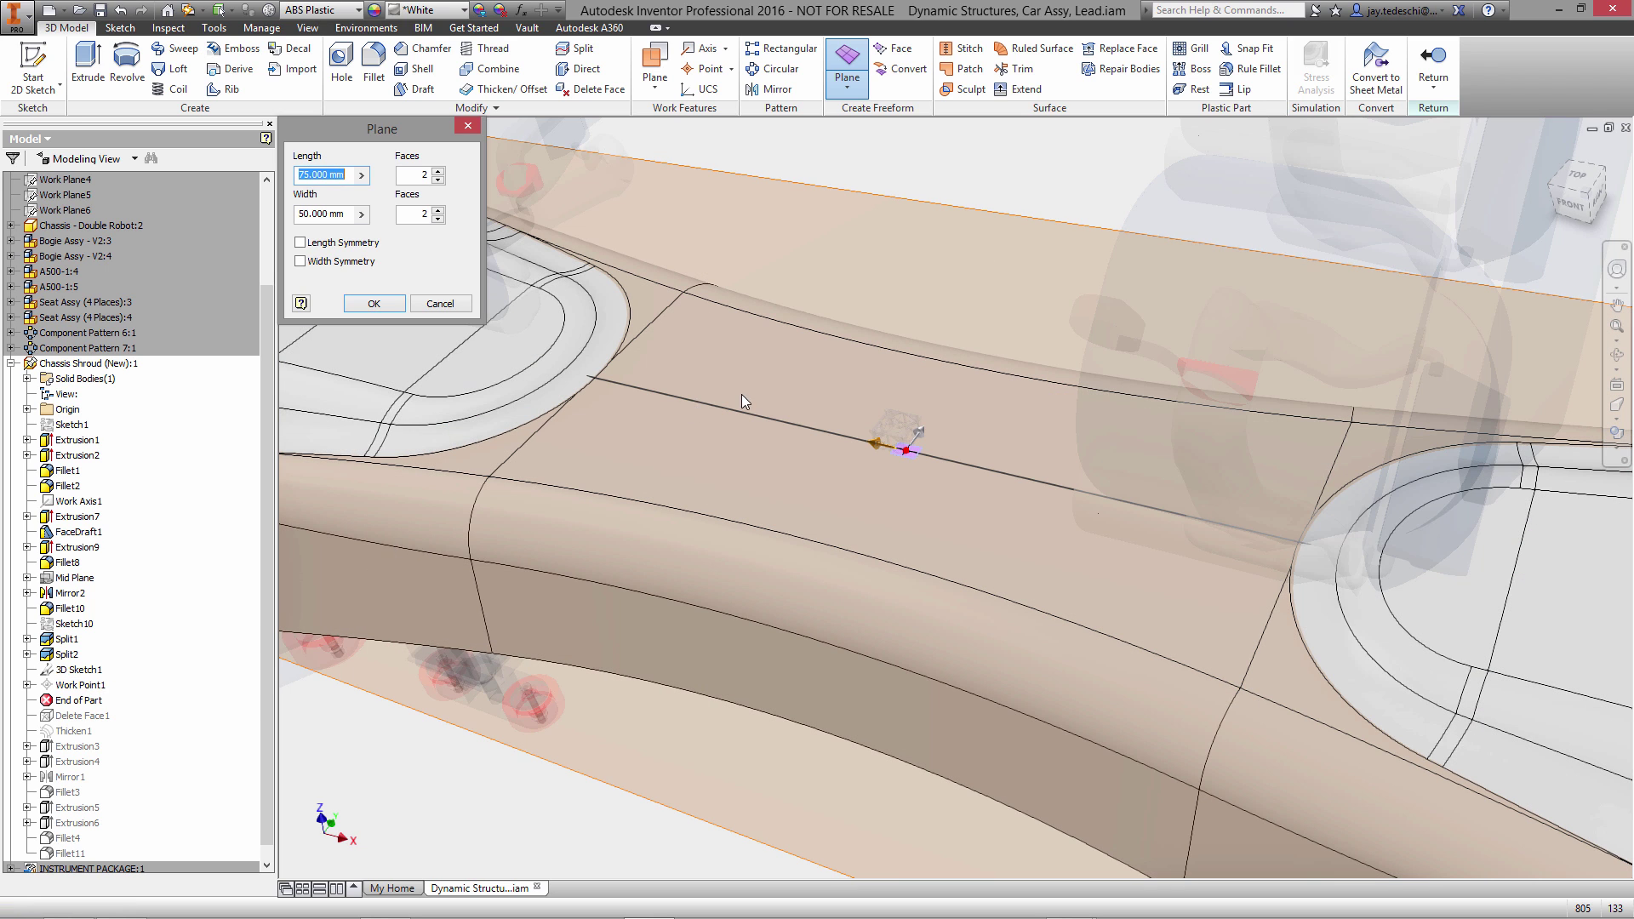
{"action": "left_click_drag", "start_coordinate": [877, 444], "coordinate": [762, 418]}
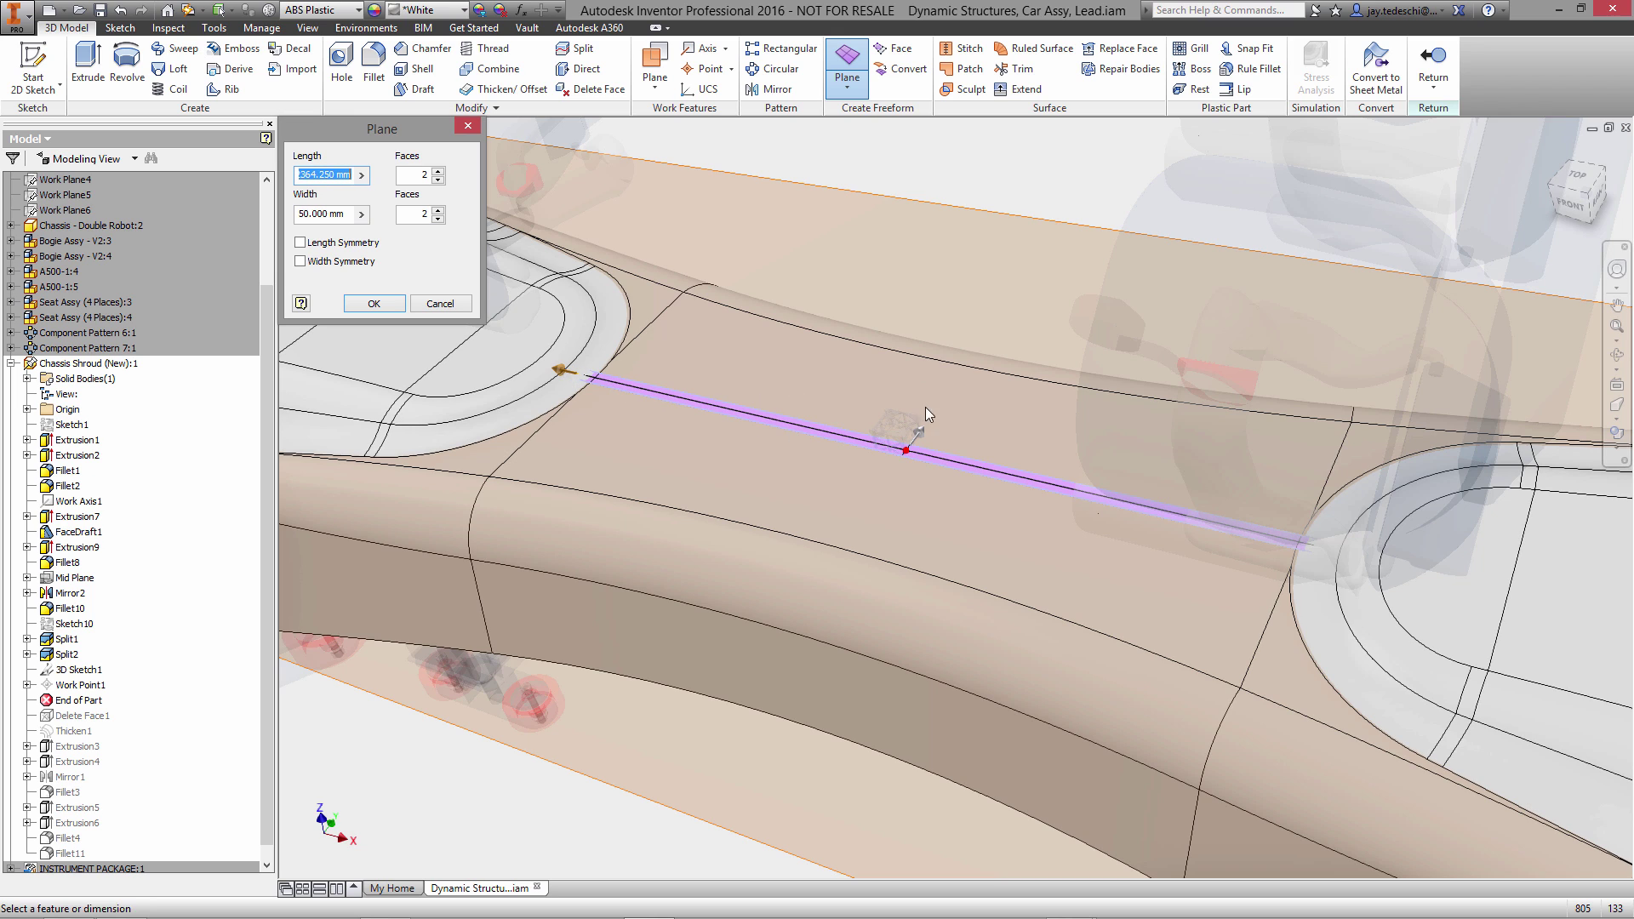
{"action": "left_click_drag", "start_coordinate": [920, 431], "coordinate": [971, 303]}
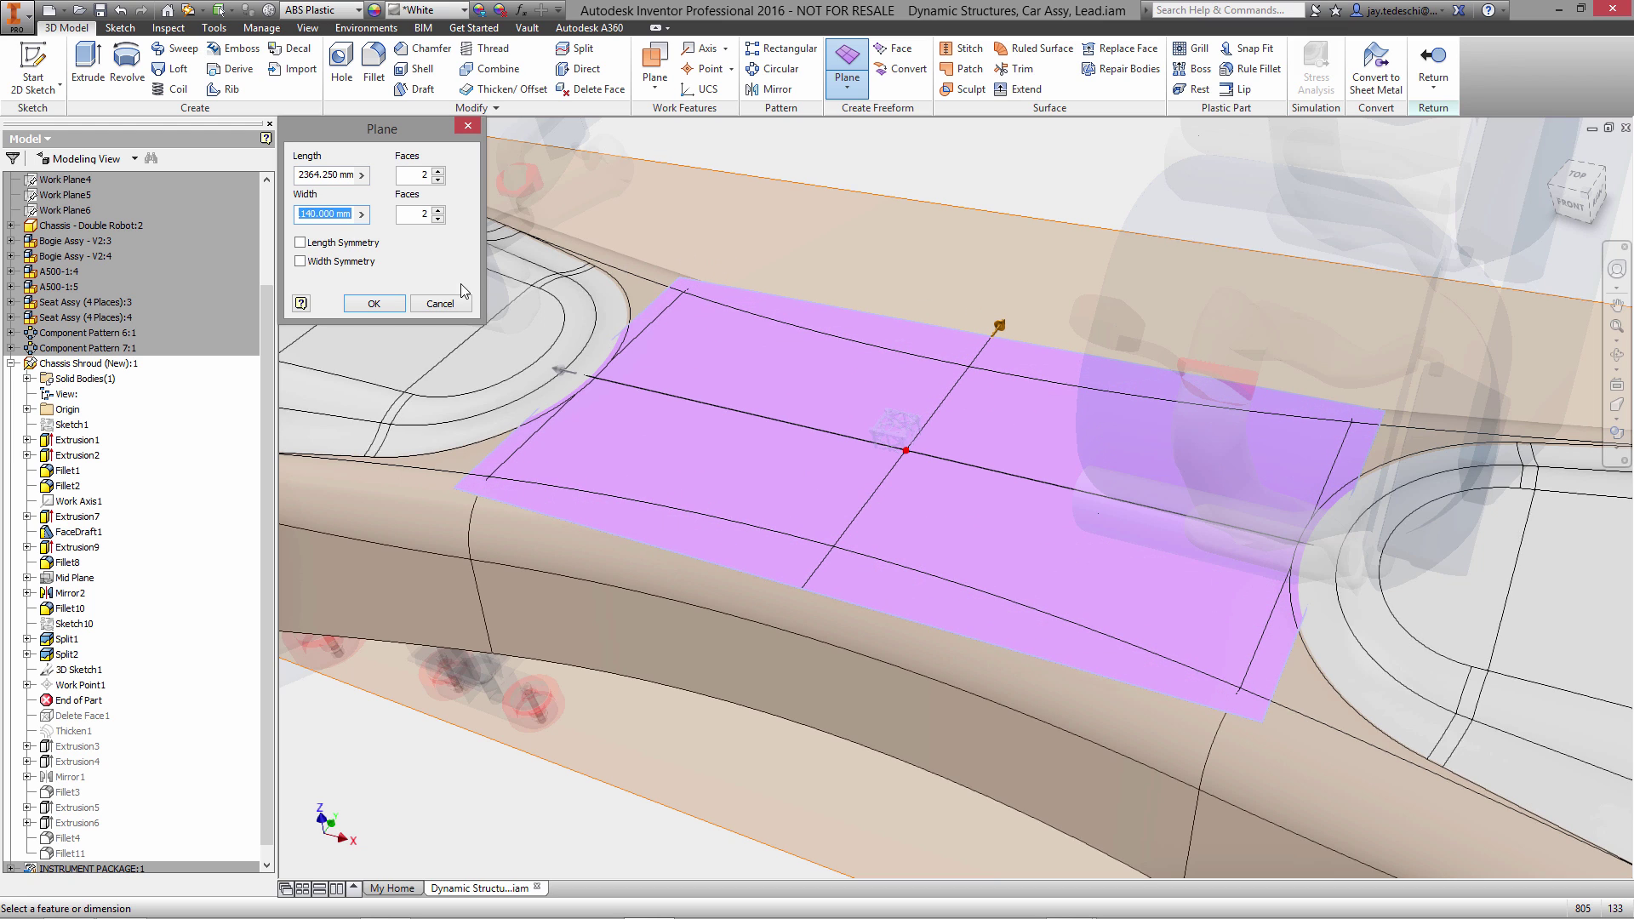
{"action": "left_click", "coordinate": [439, 171]}
{"action": "left_click", "coordinate": [438, 172]}
{"action": "left_click", "coordinate": [439, 171]}
{"action": "left_click", "coordinate": [438, 210]}
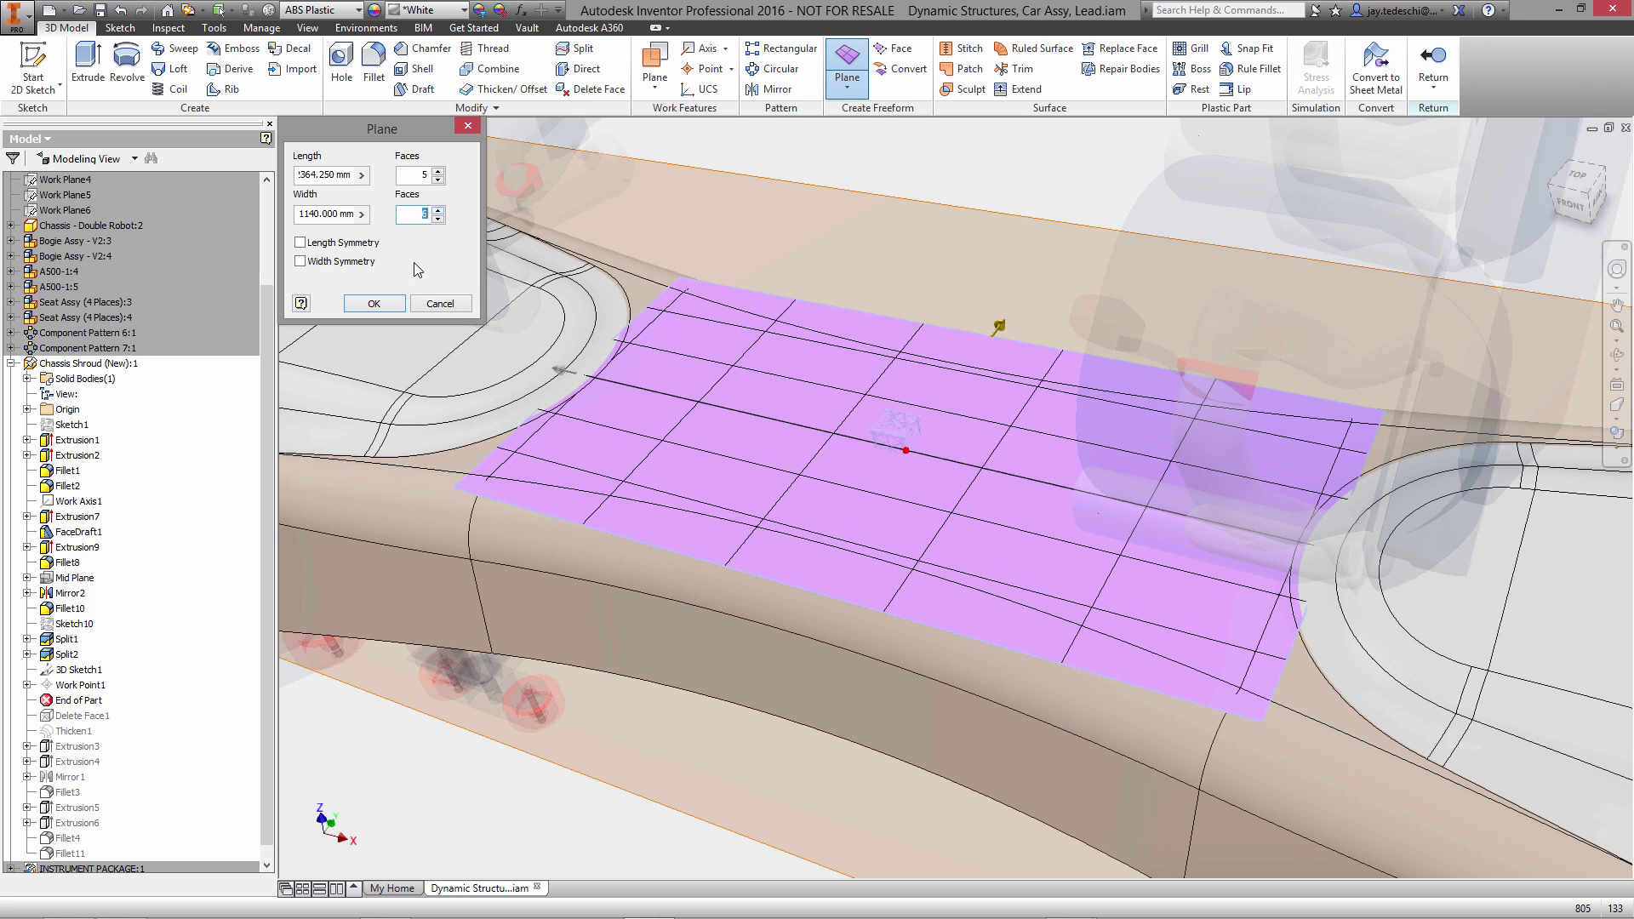
{"action": "left_click", "coordinate": [374, 304]}
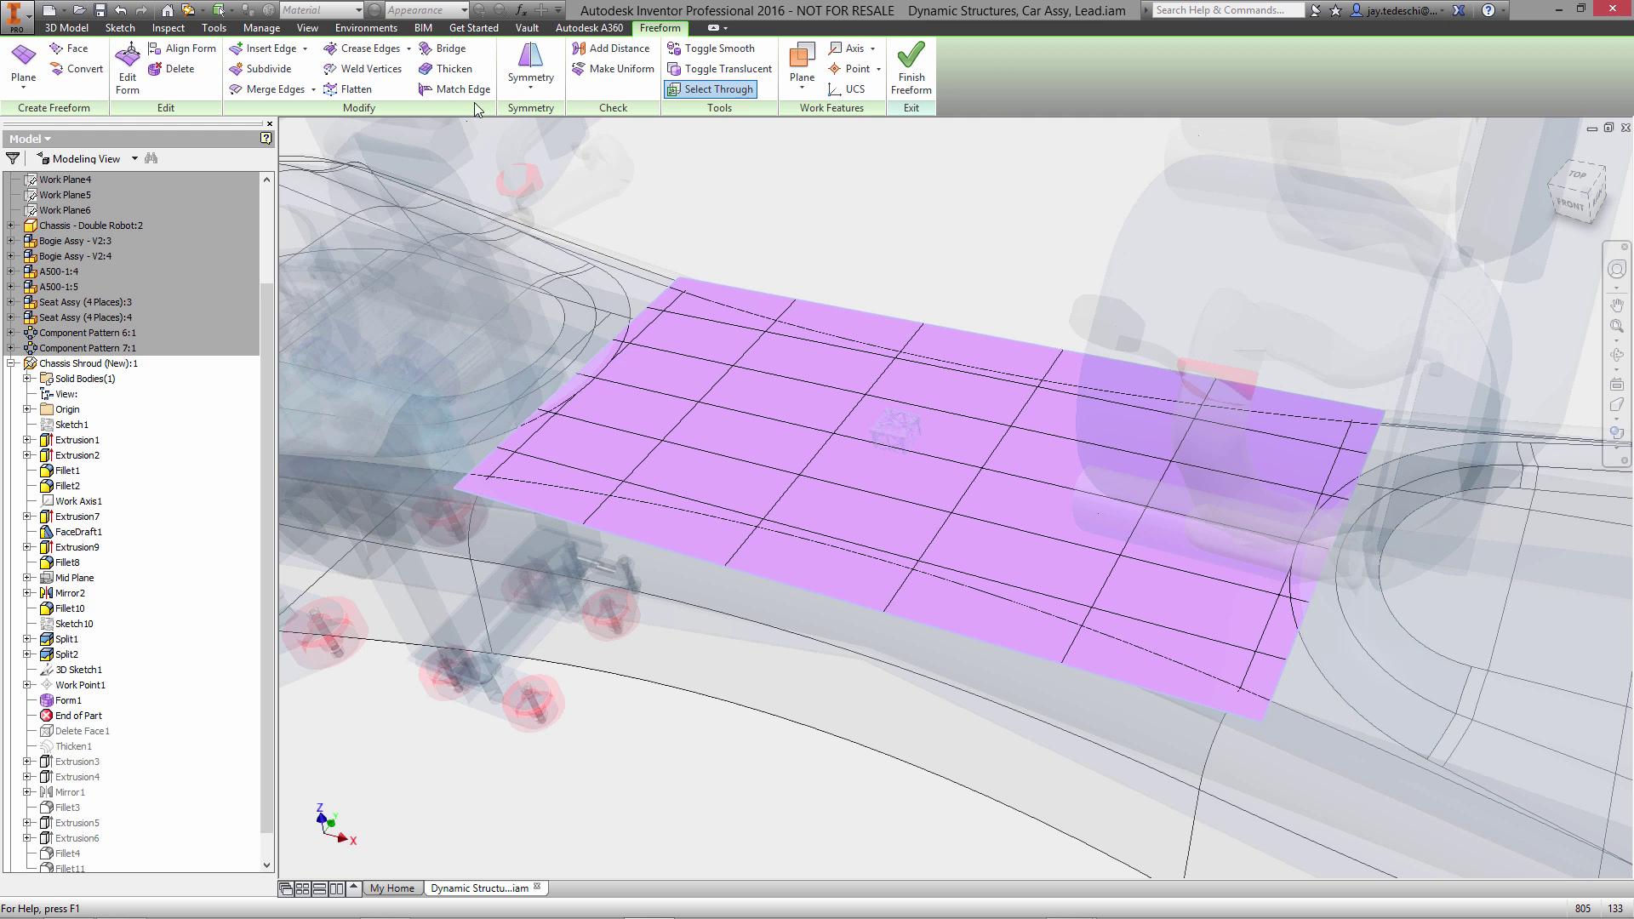
Match the patch's top edge chain to the shroud's top curve with position continuity.
{"action": "left_click", "coordinate": [455, 89]}
{"action": "left_click", "coordinate": [779, 299]}
{"action": "left_click", "coordinate": [911, 325]}
{"action": "left_click", "coordinate": [1056, 347]}
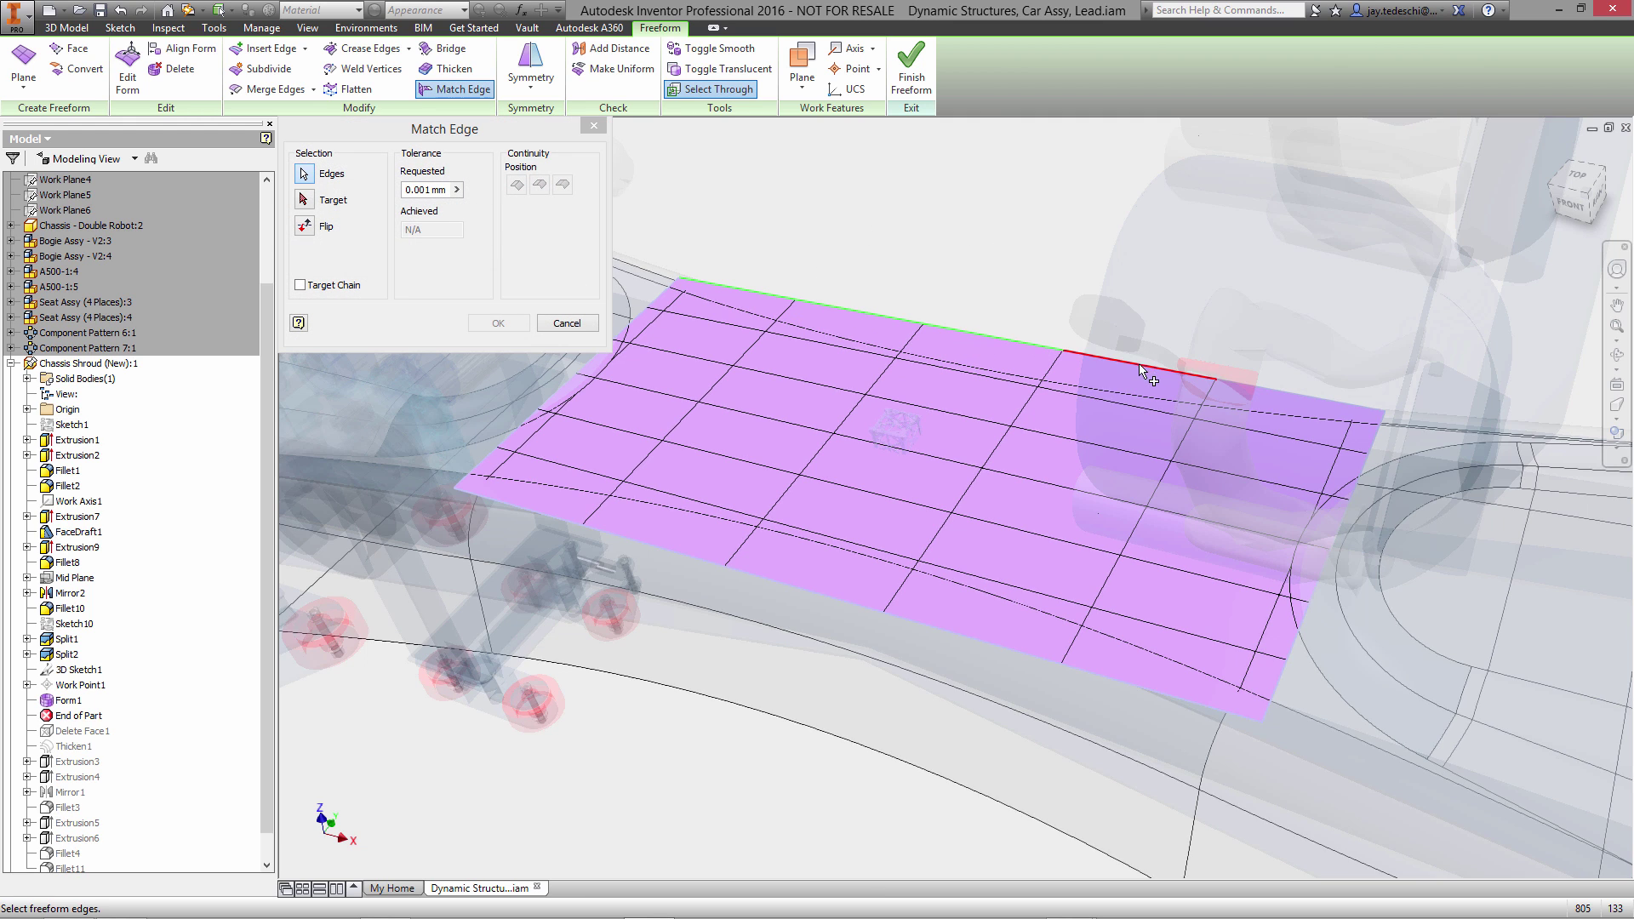
{"action": "left_click", "coordinate": [1143, 364]}
{"action": "left_click", "coordinate": [1250, 390]}
{"action": "right_click", "coordinate": [1073, 266]}
{"action": "left_click", "coordinate": [1128, 264]}
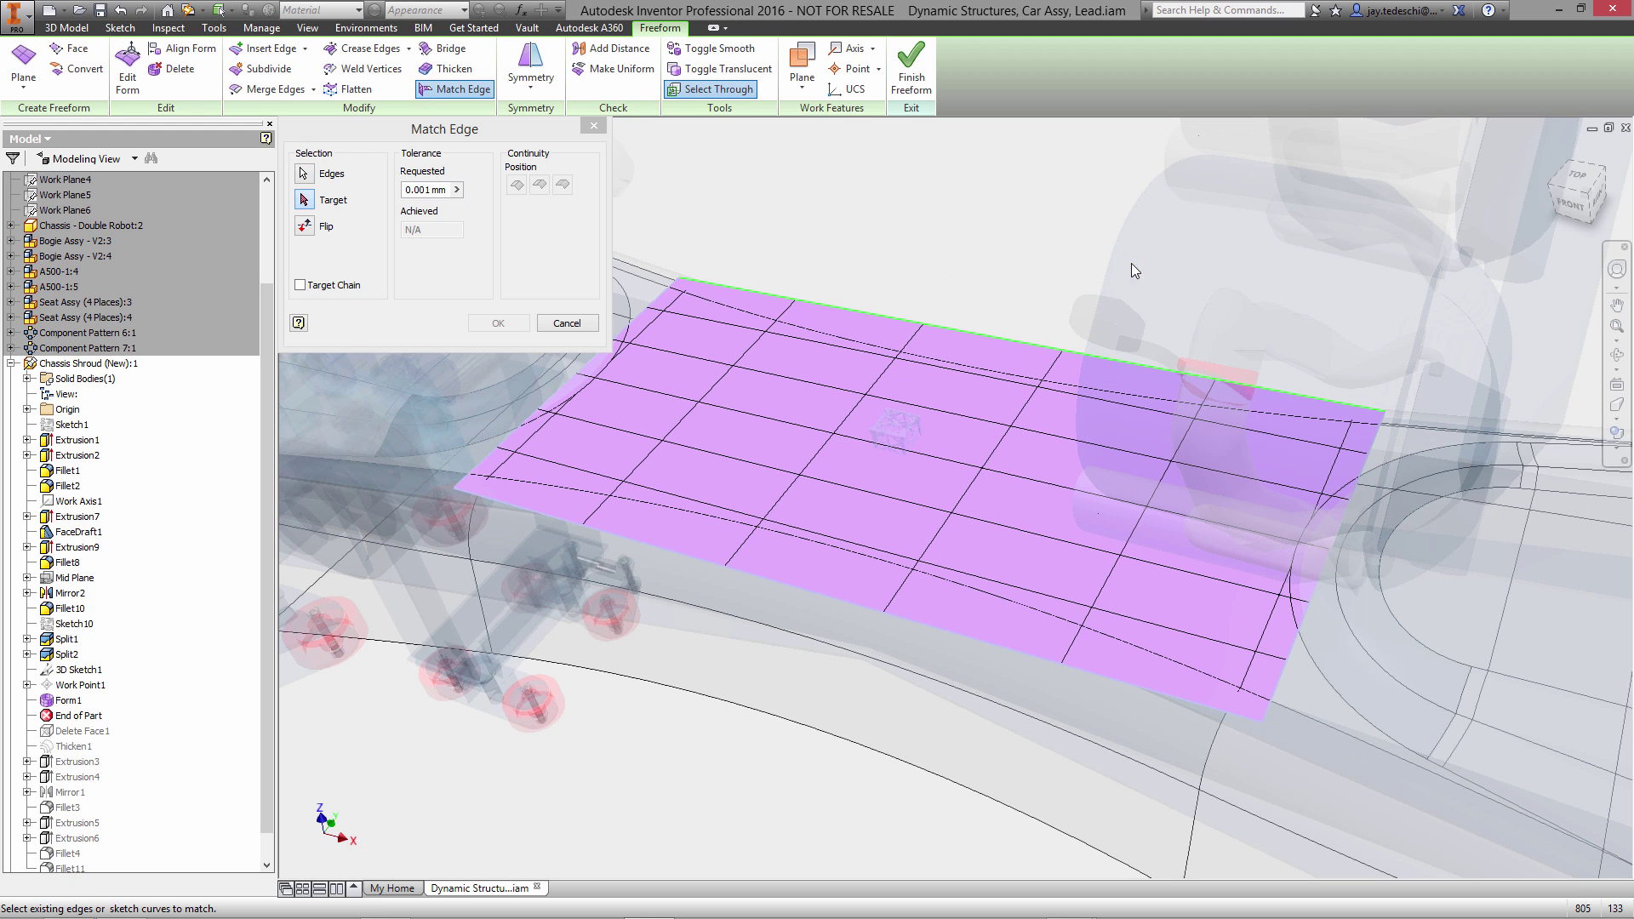
{"action": "left_click", "coordinate": [830, 336]}
{"action": "left_click", "coordinate": [516, 186]}
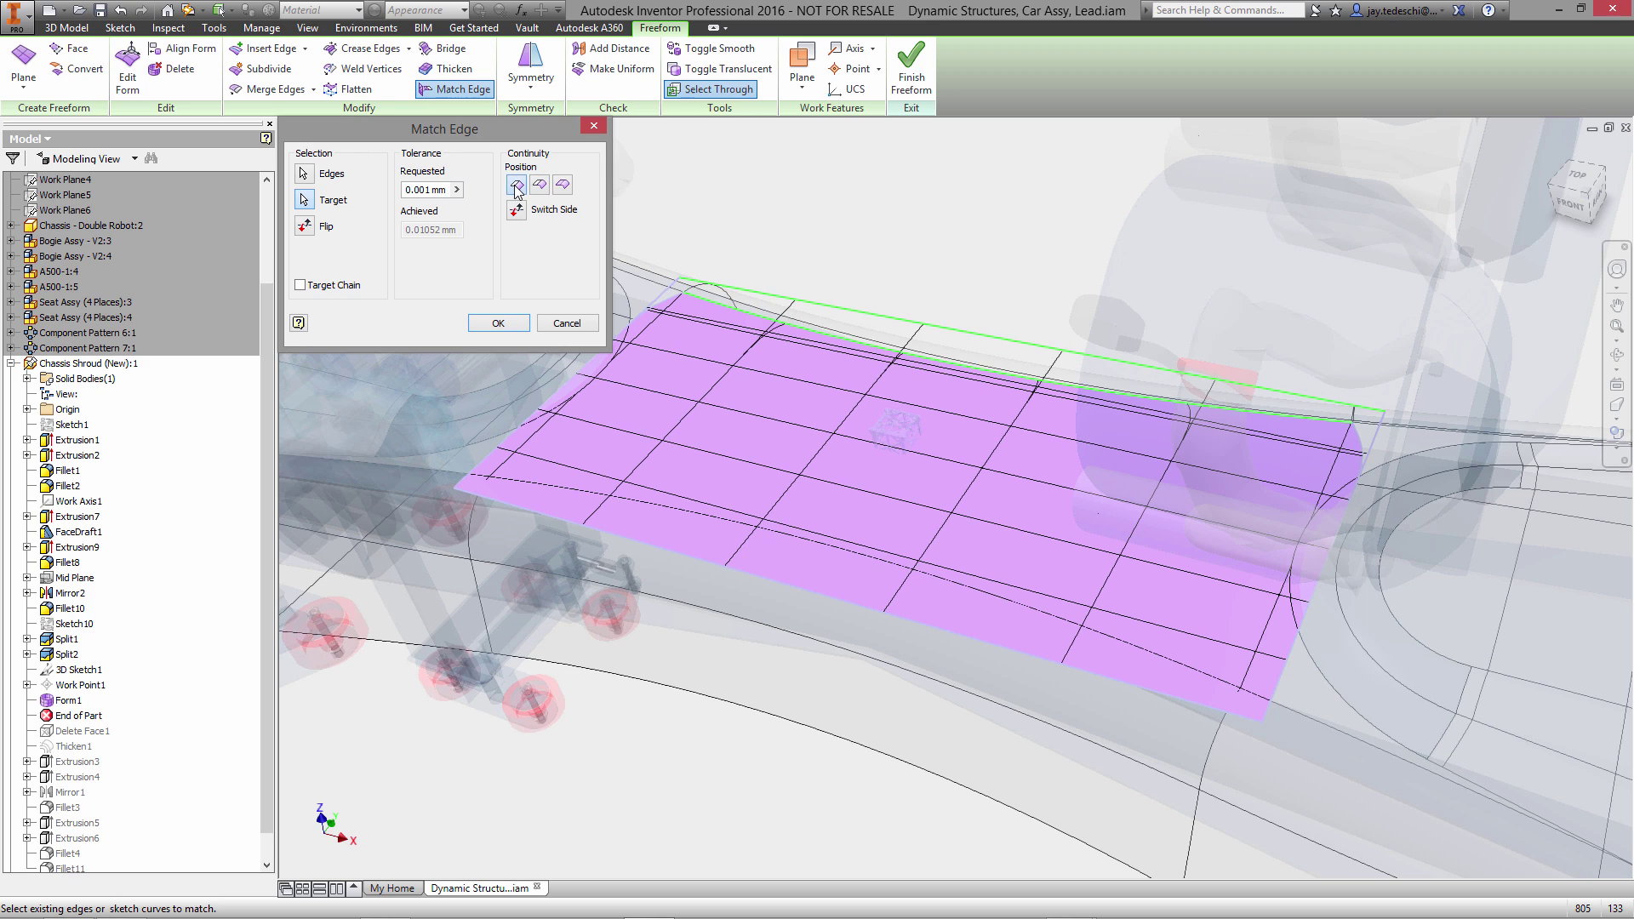
{"action": "left_click", "coordinate": [494, 325]}
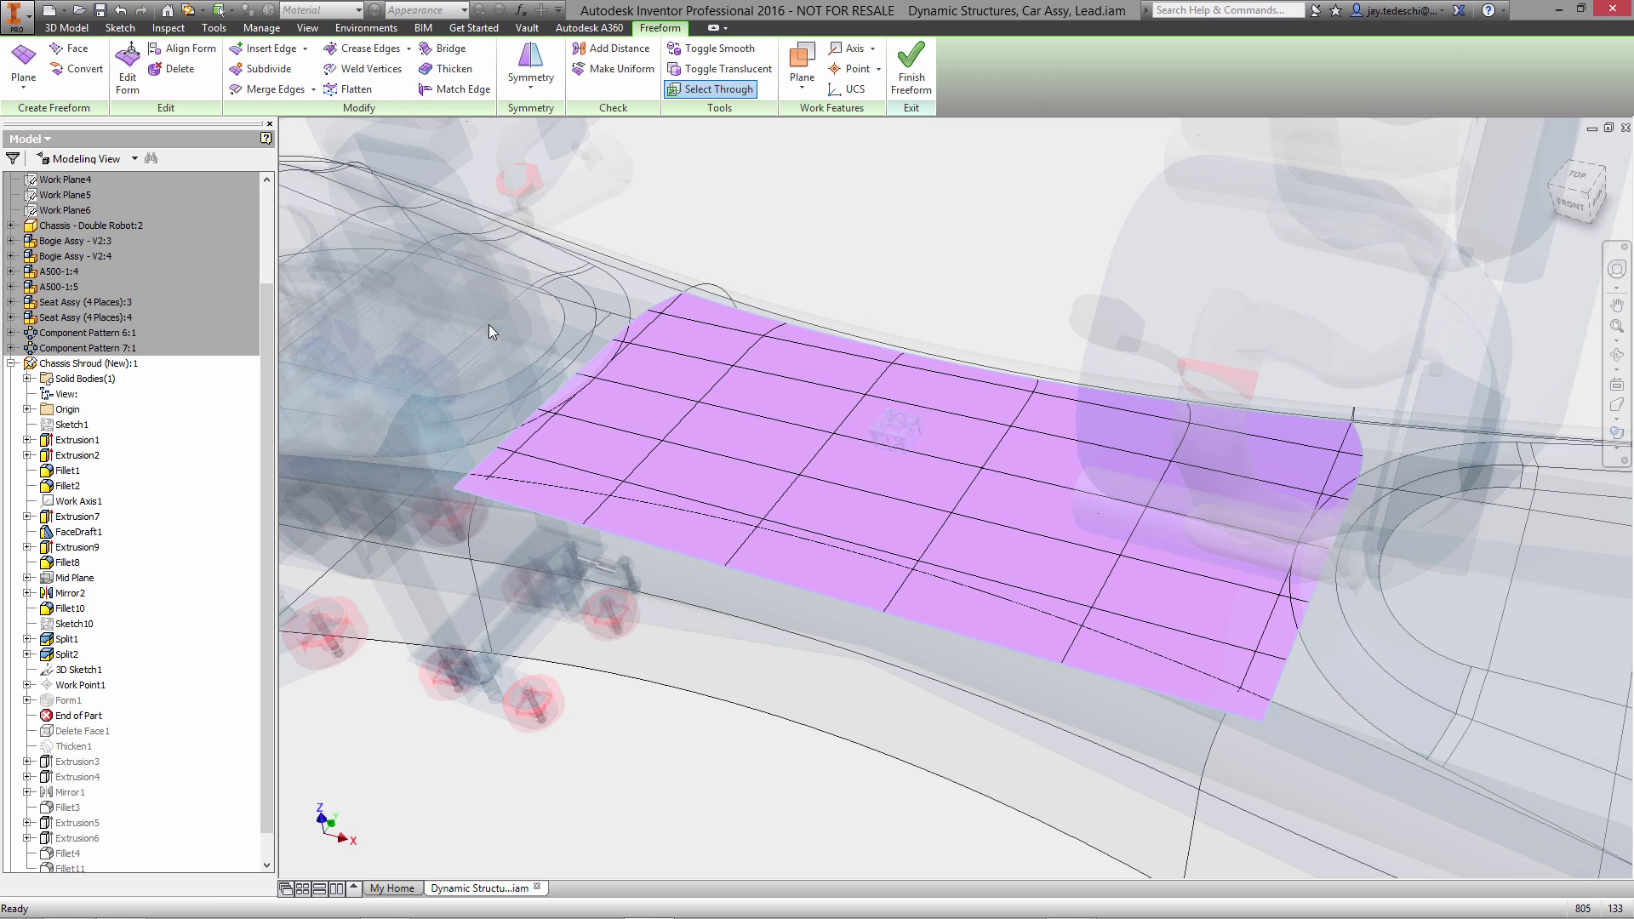
Match the patch's bottom edge chain to the shroud's lower curve with position continuity.
{"action": "left_click", "coordinate": [454, 90]}
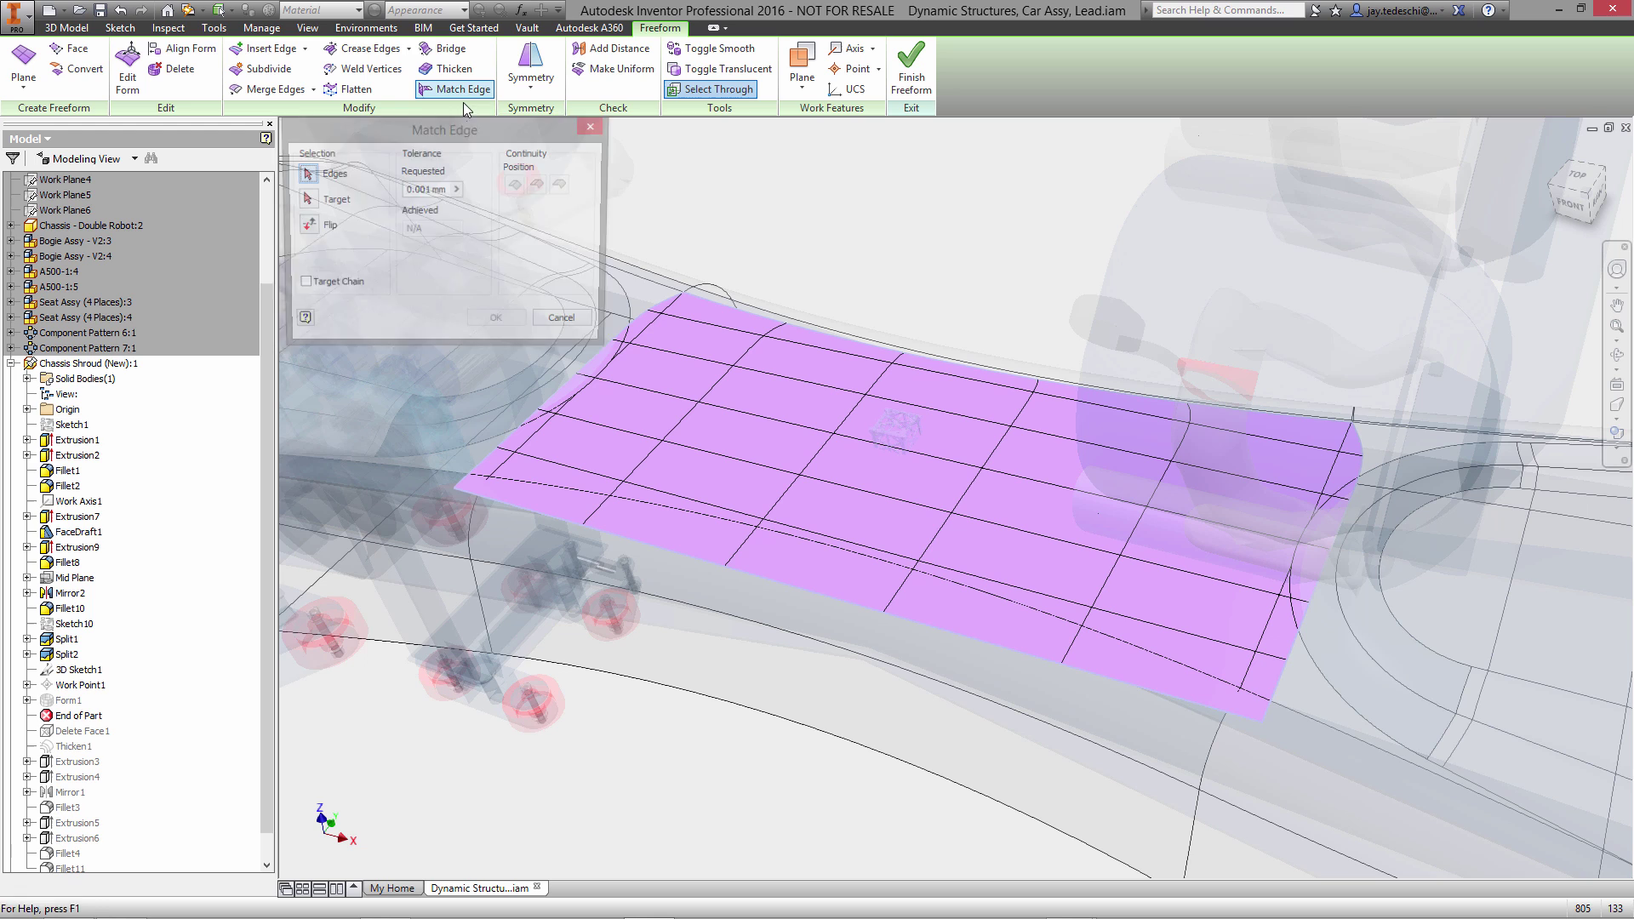
{"action": "left_click", "coordinate": [627, 547]}
{"action": "left_click", "coordinate": [843, 614]}
{"action": "left_click", "coordinate": [915, 626]}
{"action": "left_click", "coordinate": [1097, 676]}
{"action": "right_click", "coordinate": [890, 239]}
{"action": "left_click", "coordinate": [957, 231]}
{"action": "left_click", "coordinate": [669, 511]}
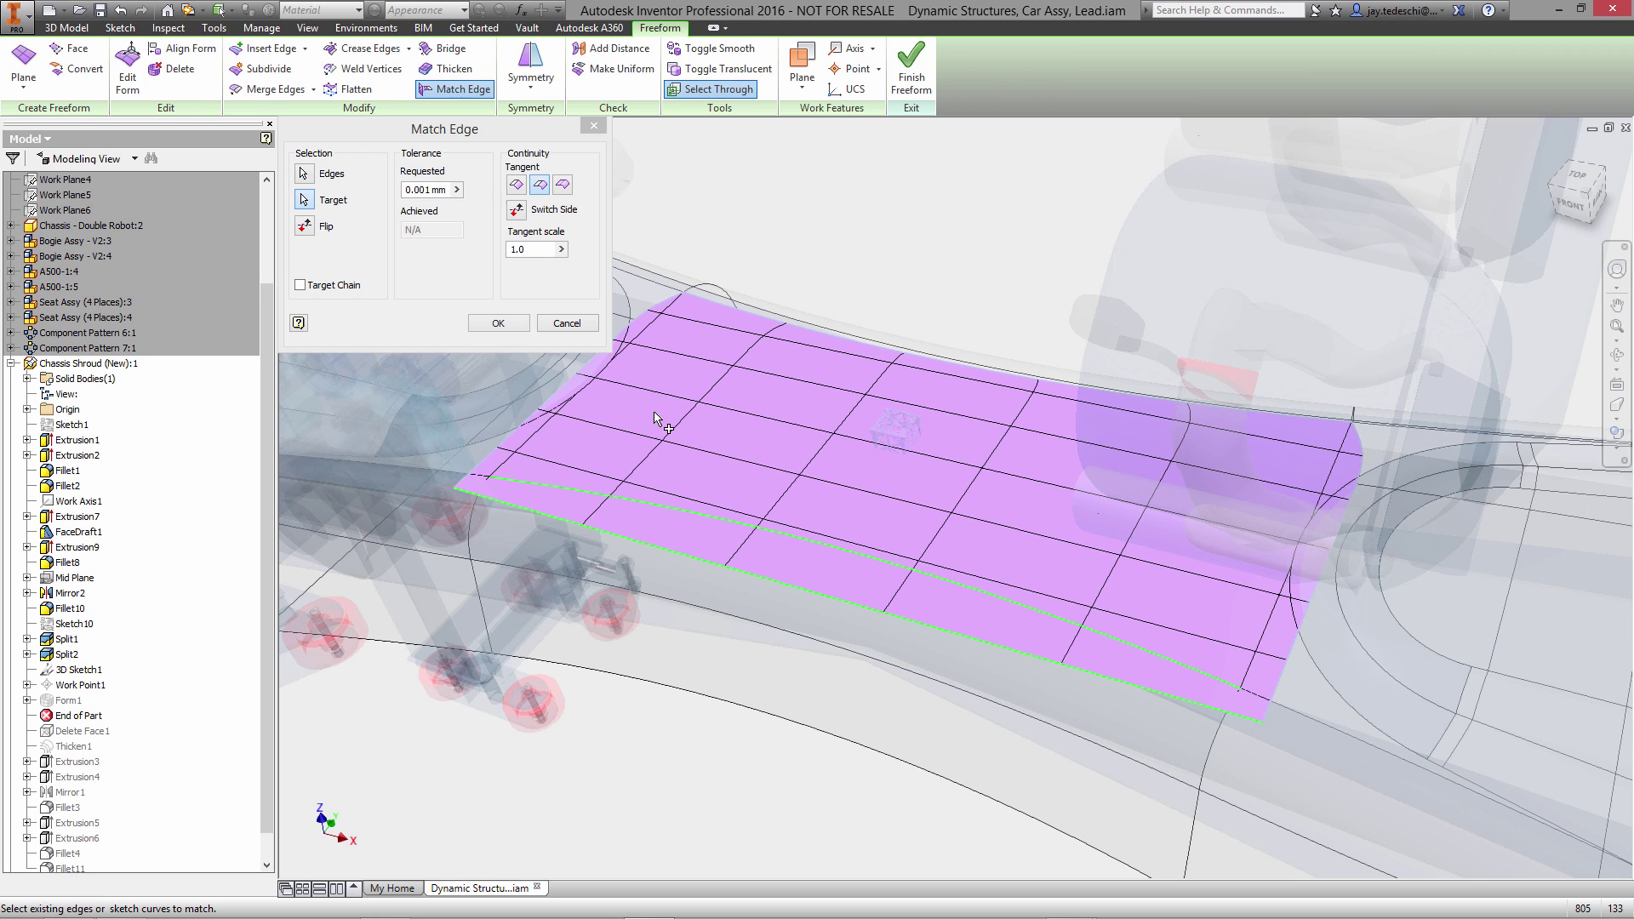
{"action": "left_click", "coordinate": [516, 186]}
{"action": "left_click", "coordinate": [499, 324]}
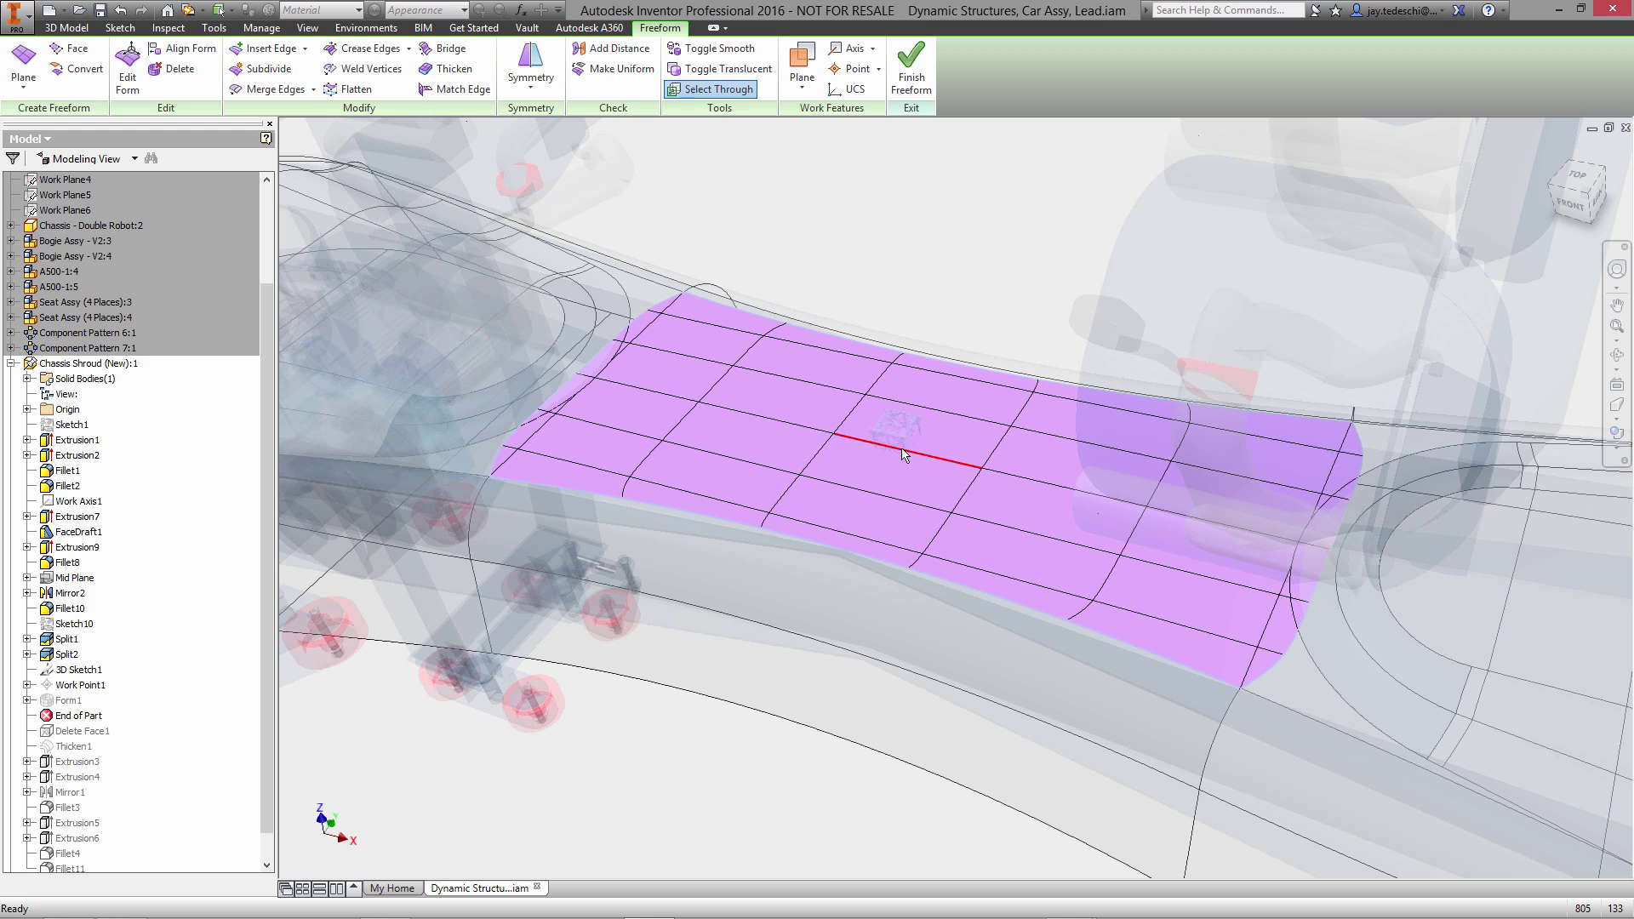
Lift Form1's centre edge 100 mm in Z with rectangular soft modification, then finish the freeform.
{"action": "left_click", "coordinate": [921, 430]}
{"action": "right_click", "coordinate": [1044, 233]}
{"action": "left_click", "coordinate": [1044, 189]}
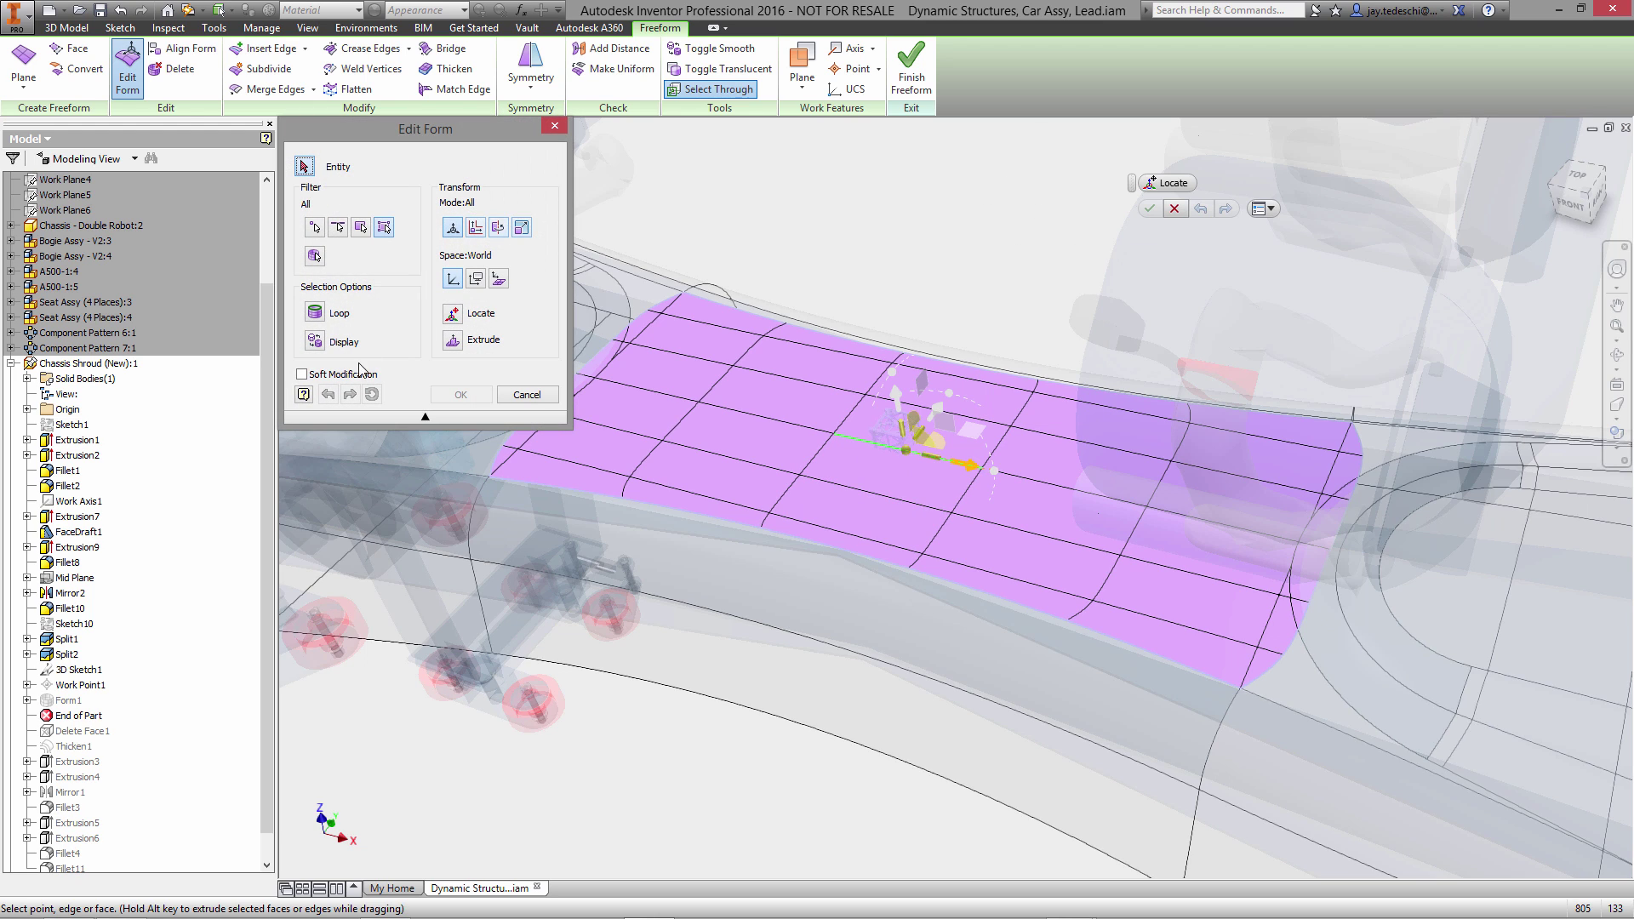
{"action": "left_click", "coordinate": [302, 374]}
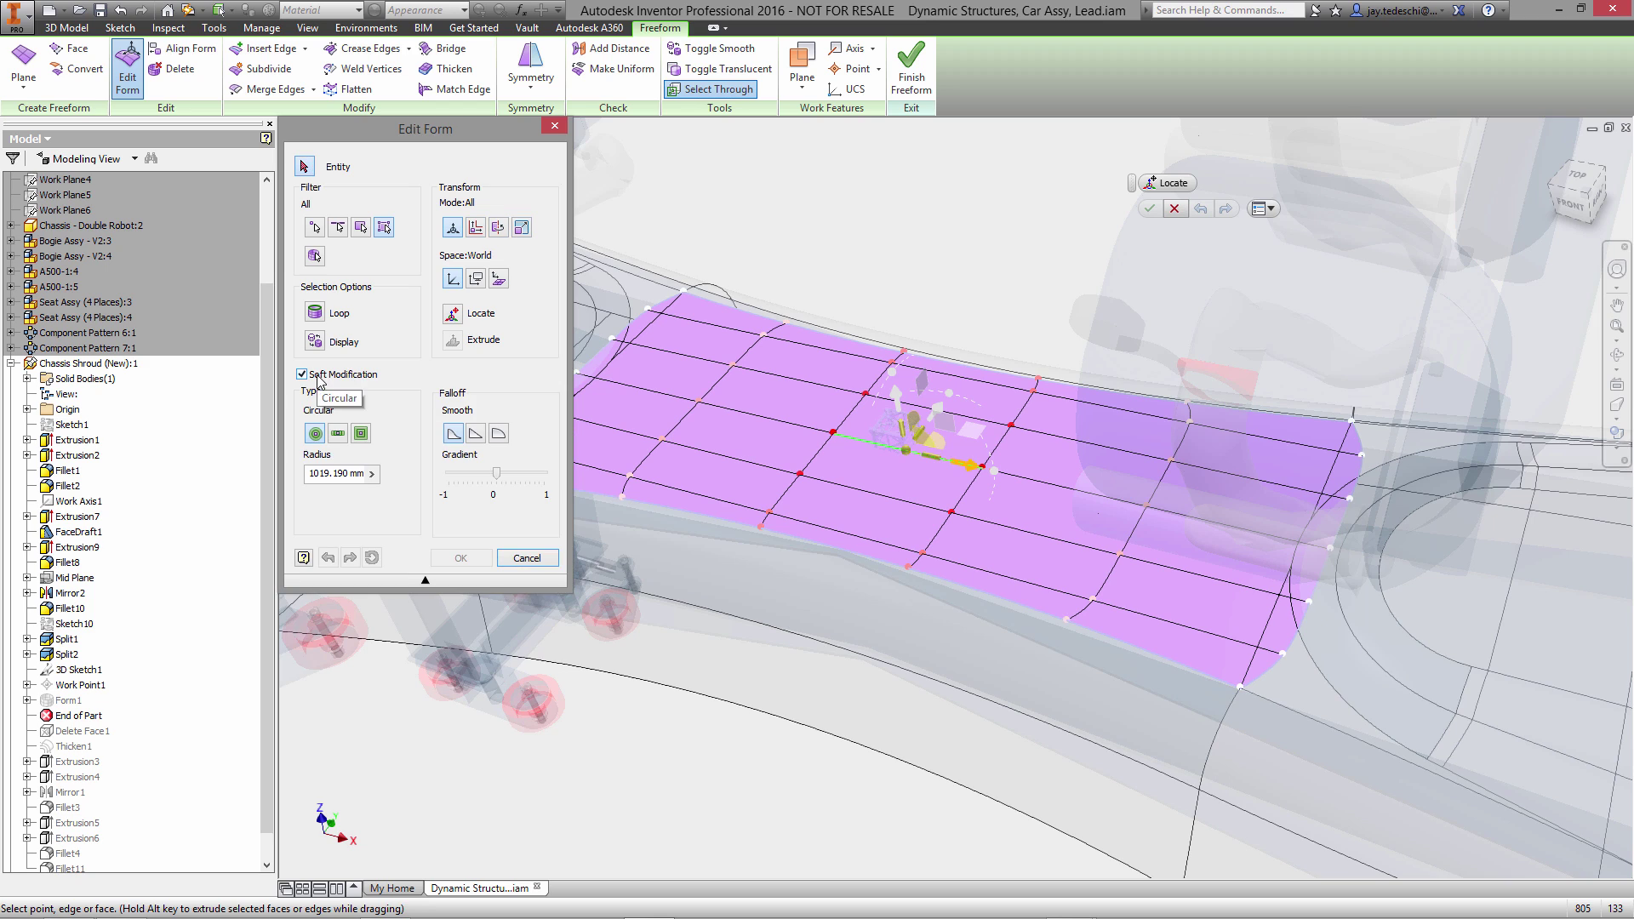
{"action": "left_click", "coordinate": [338, 434]}
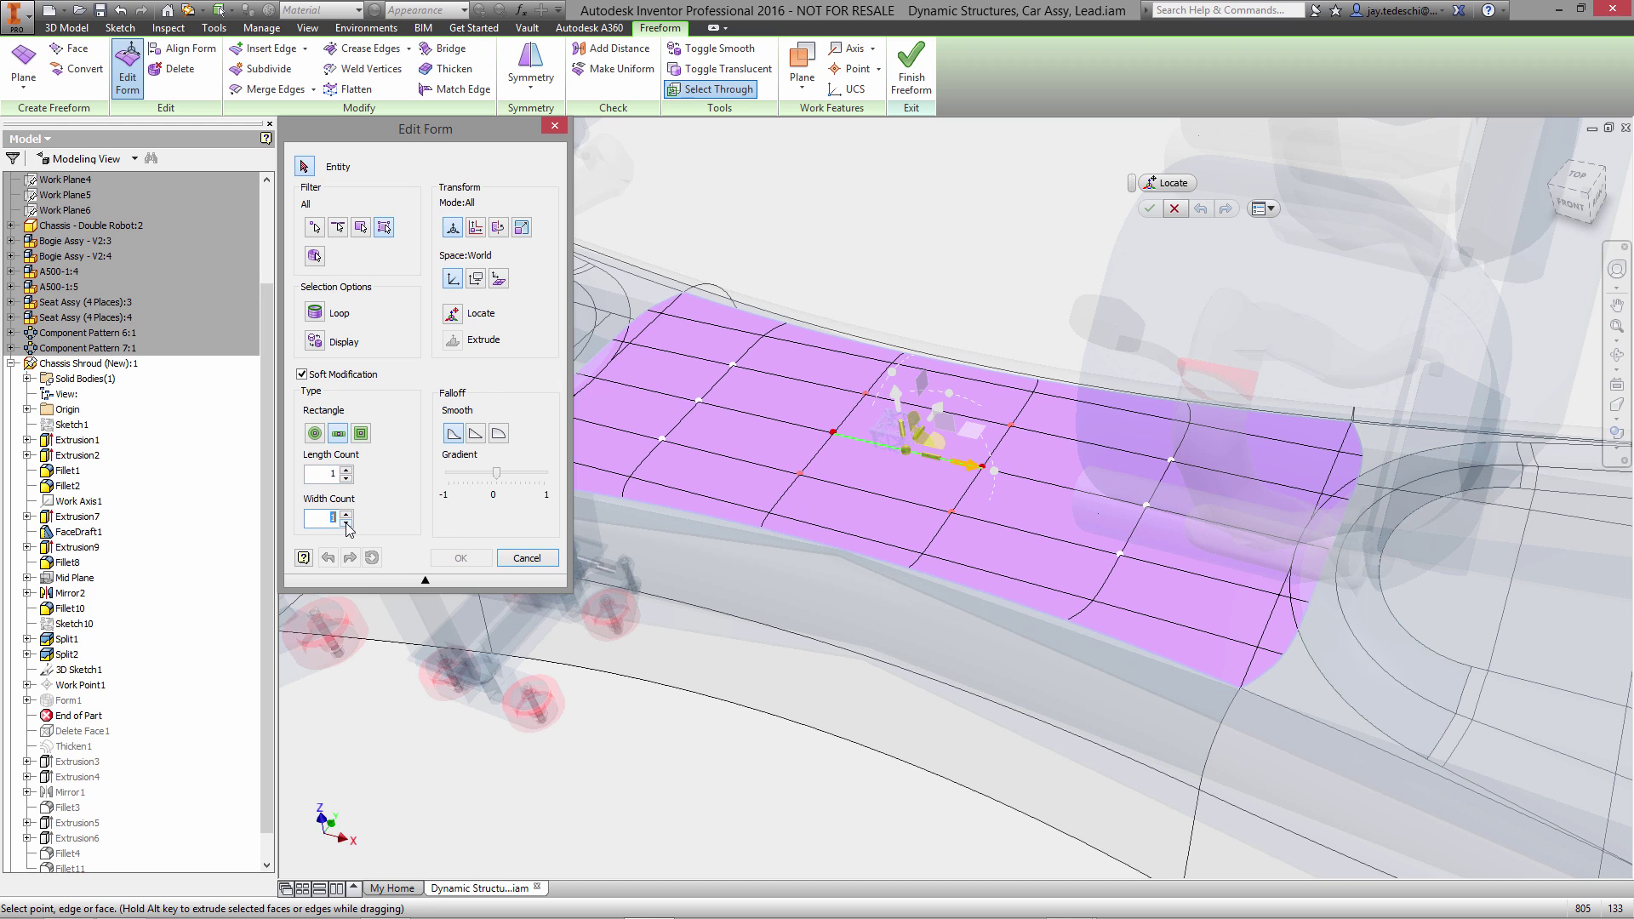
{"action": "left_click_drag", "start_coordinate": [902, 404], "coordinate": [892, 375]}
{"action": "type", "text": "100"}
{"action": "key", "text": "Return"}
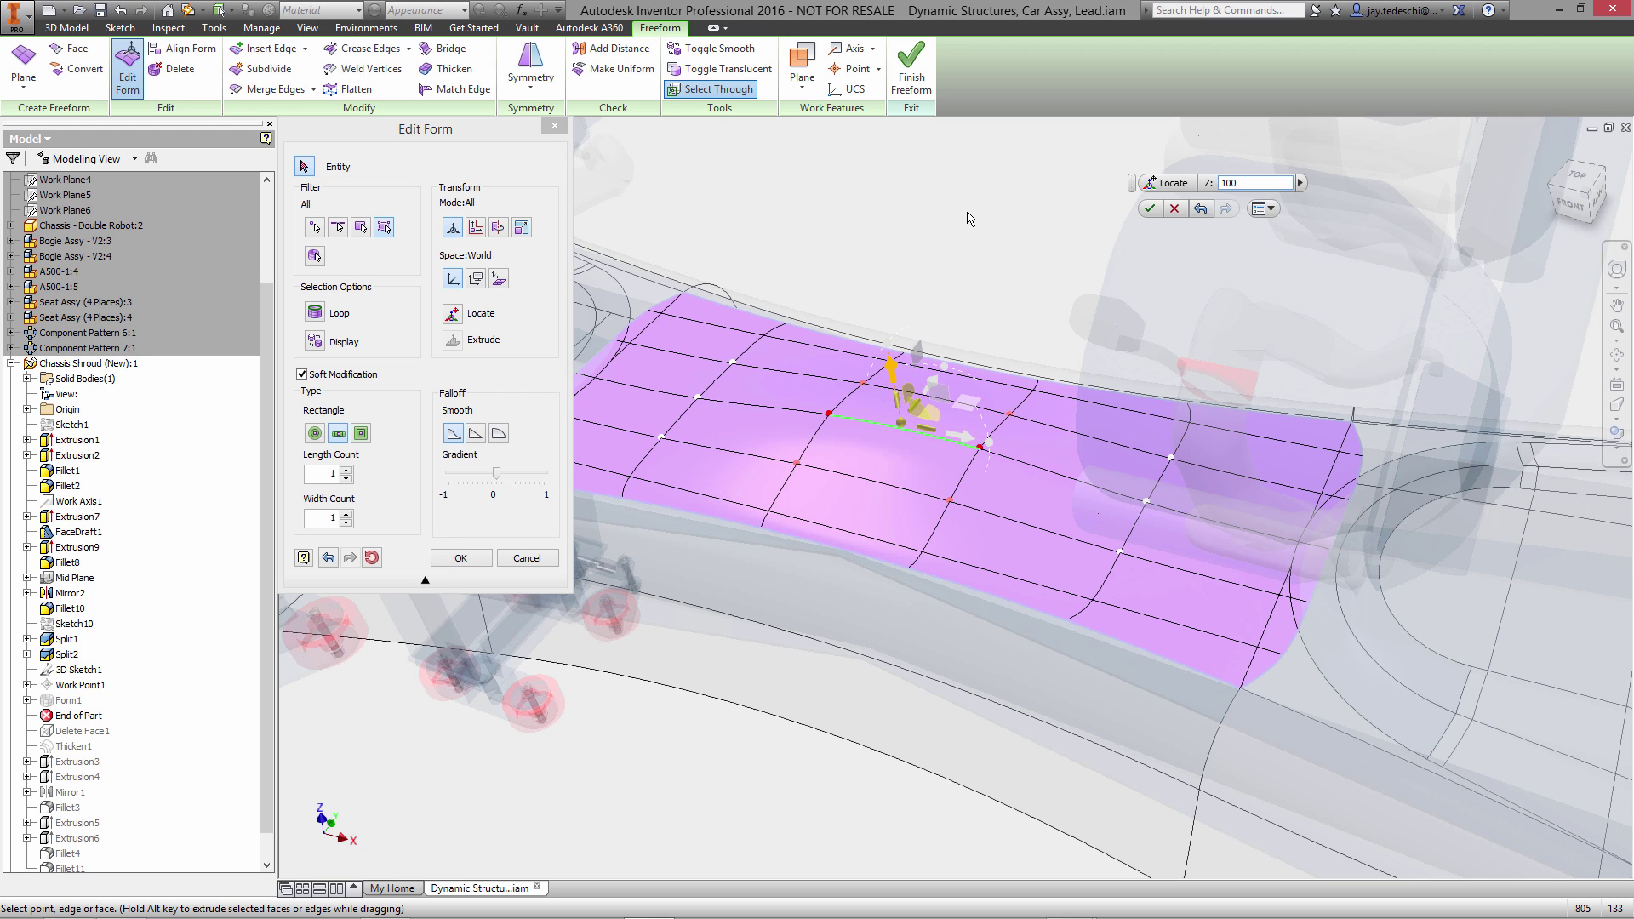
{"action": "left_click", "coordinate": [1148, 209]}
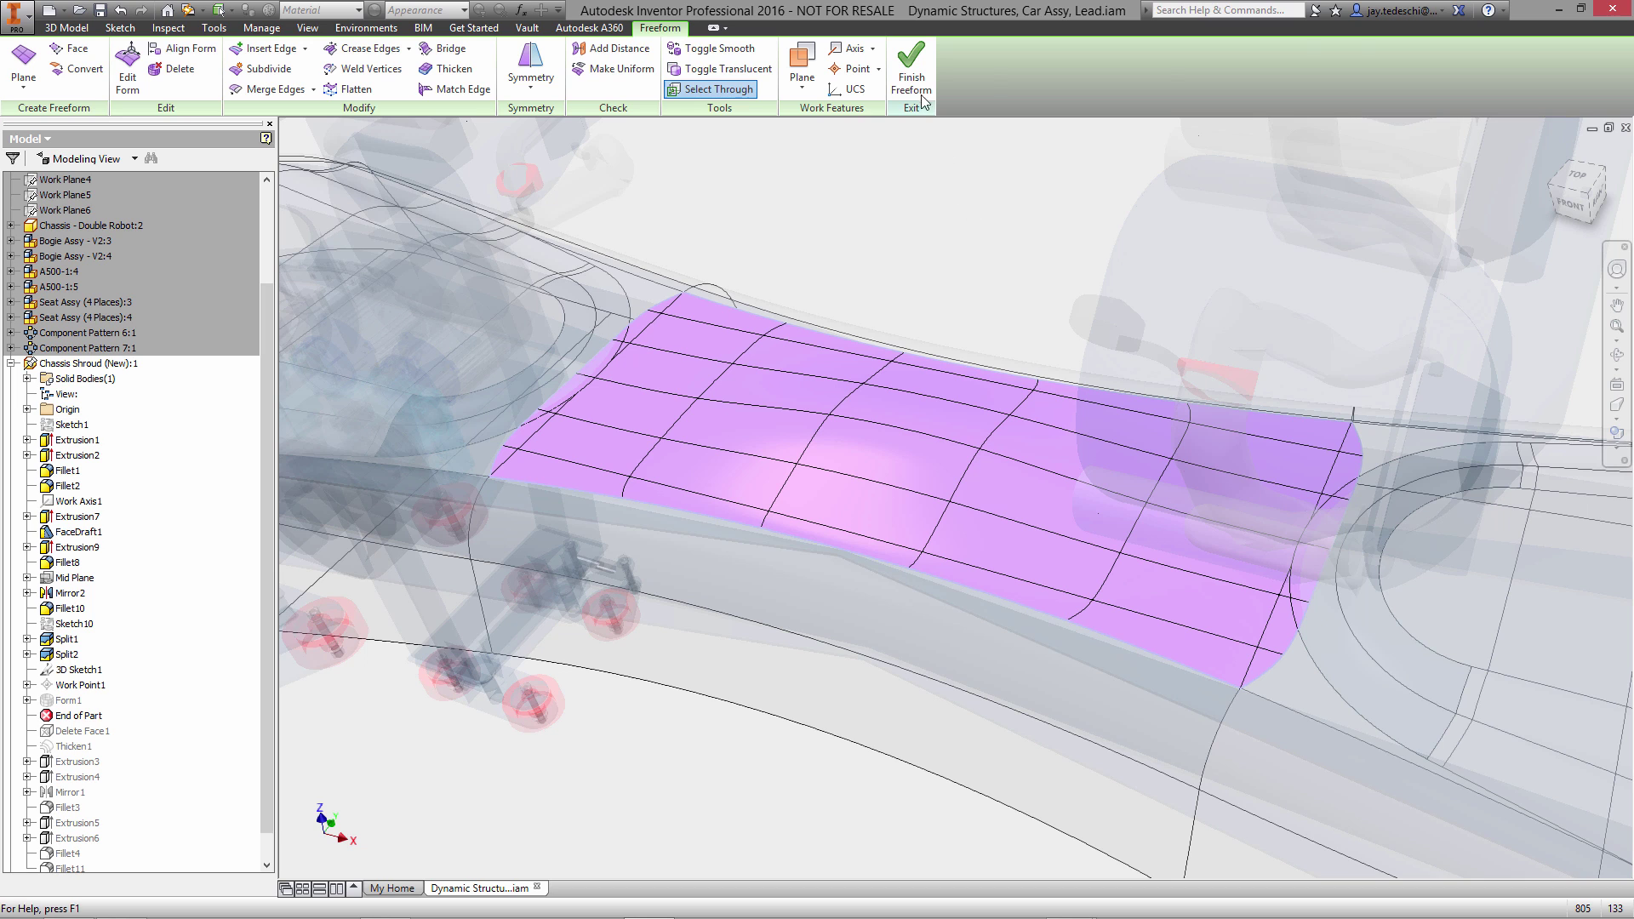
{"action": "left_click", "coordinate": [911, 64]}
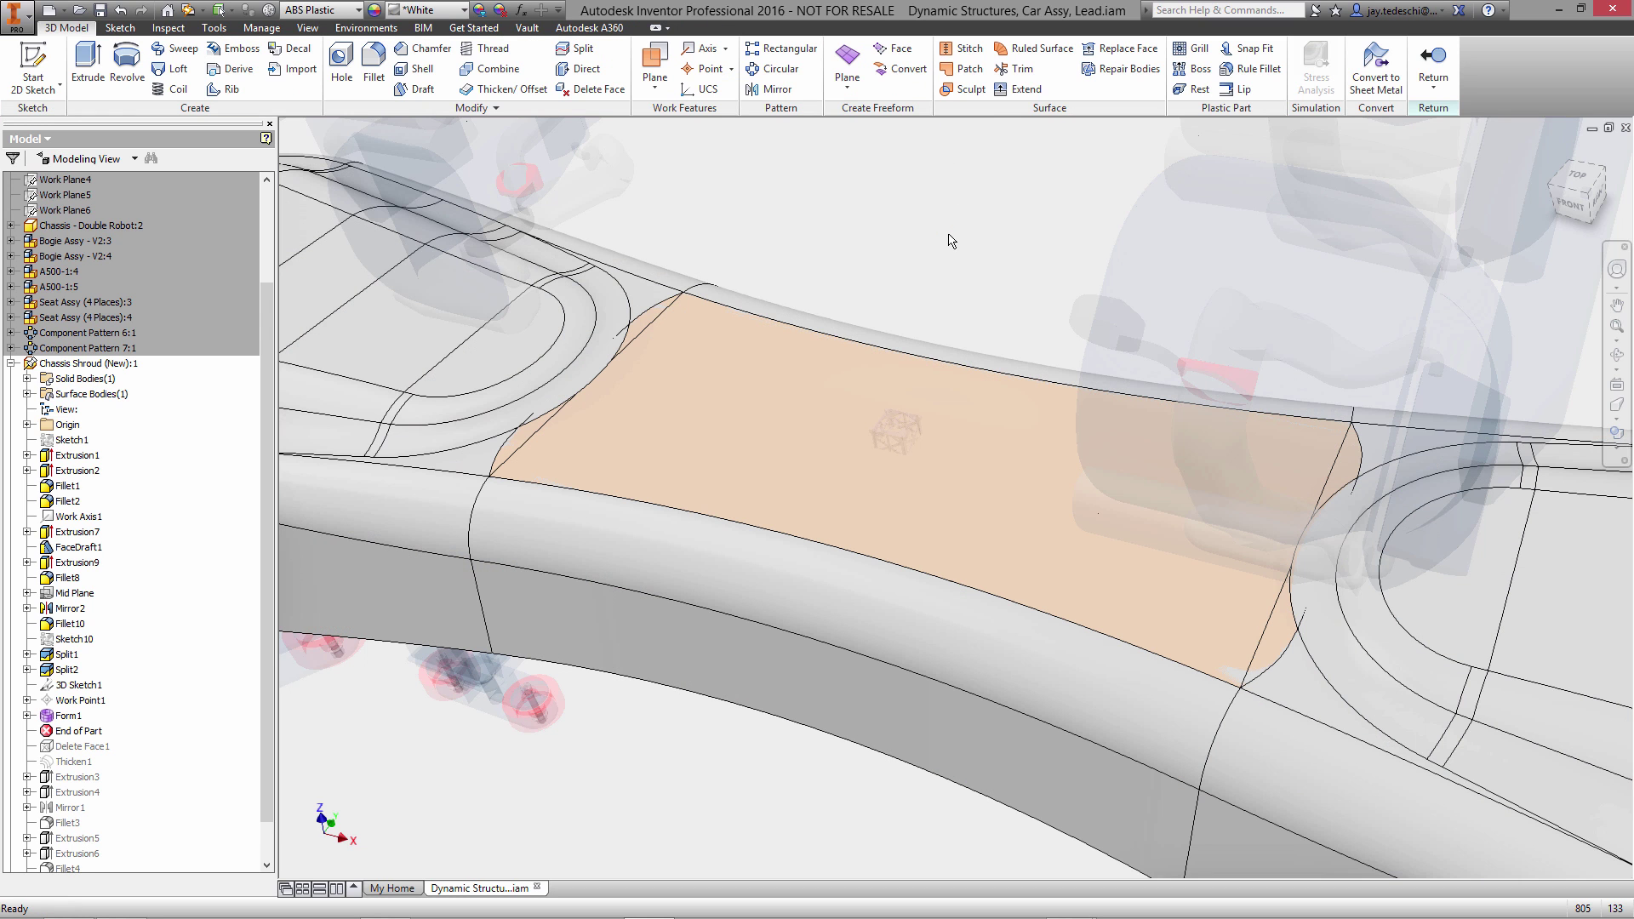
Swap the shroud's flat top face for the bulged freeform surface via Replace Face, then hide Form1.
{"action": "left_click", "coordinate": [1120, 48]}
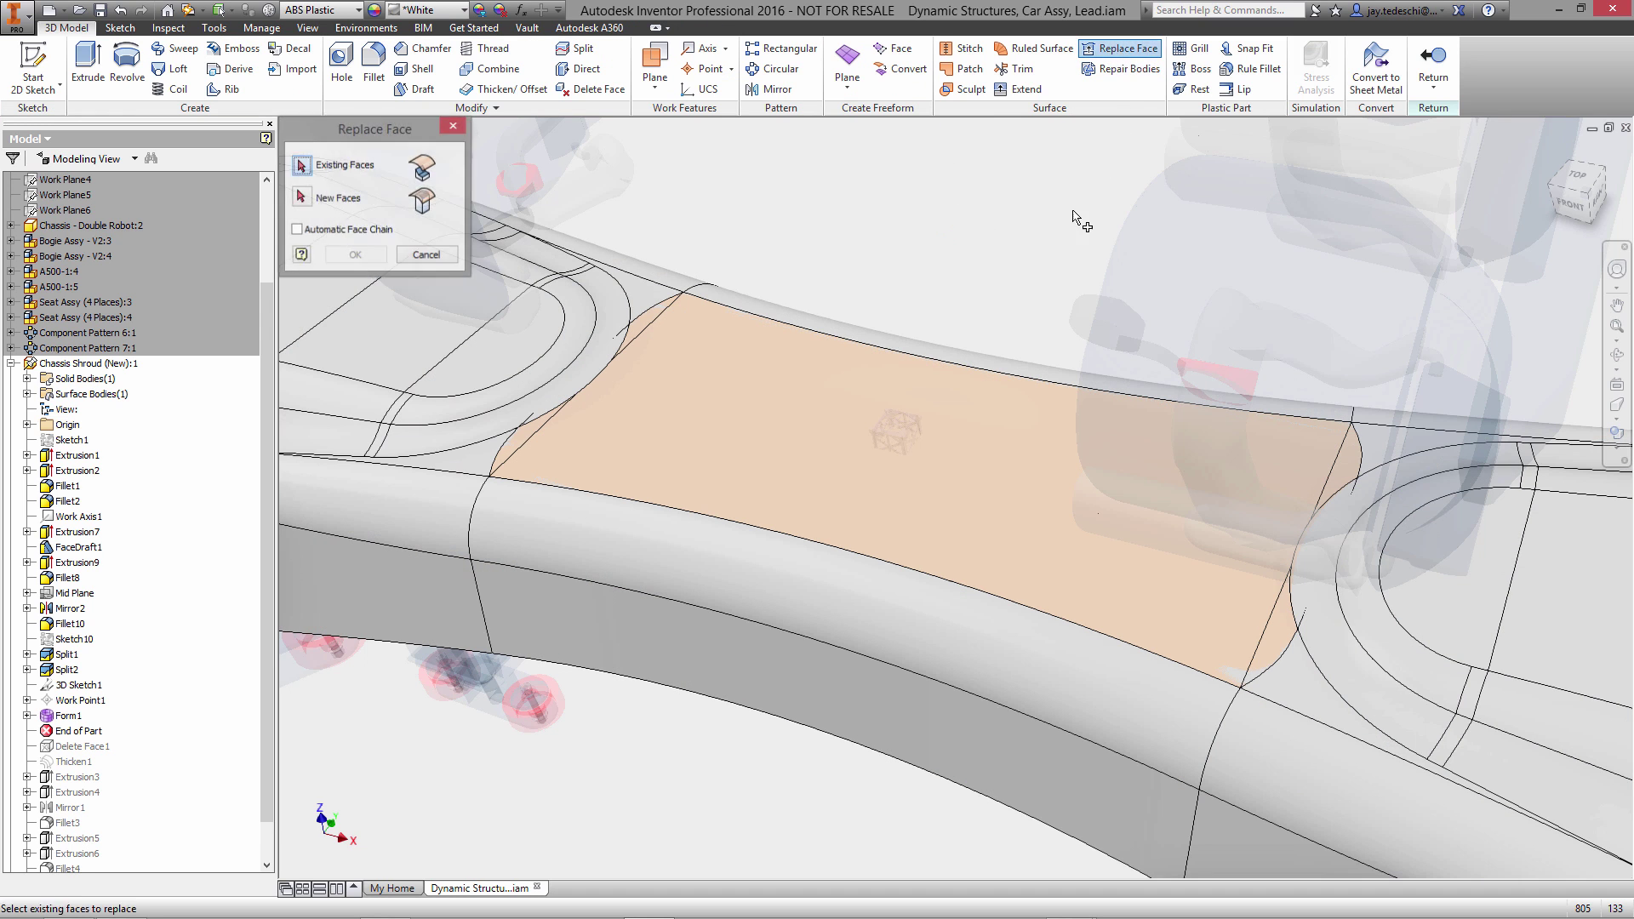
{"action": "left_click", "coordinate": [846, 396]}
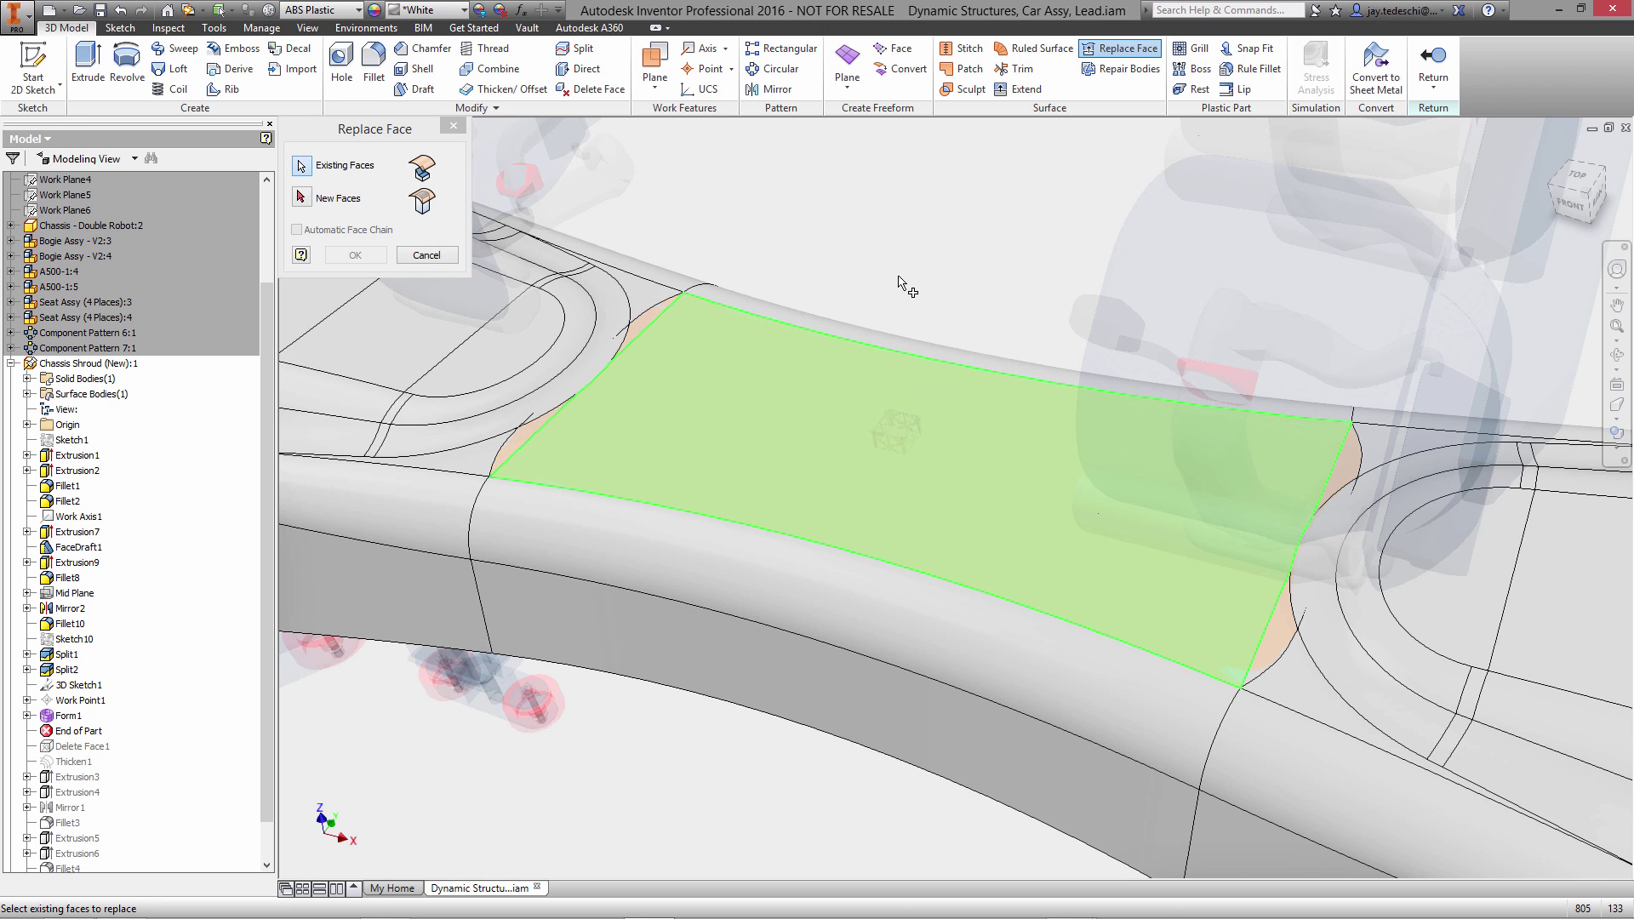
{"action": "right_click", "coordinate": [901, 274]}
{"action": "left_click", "coordinate": [967, 274]}
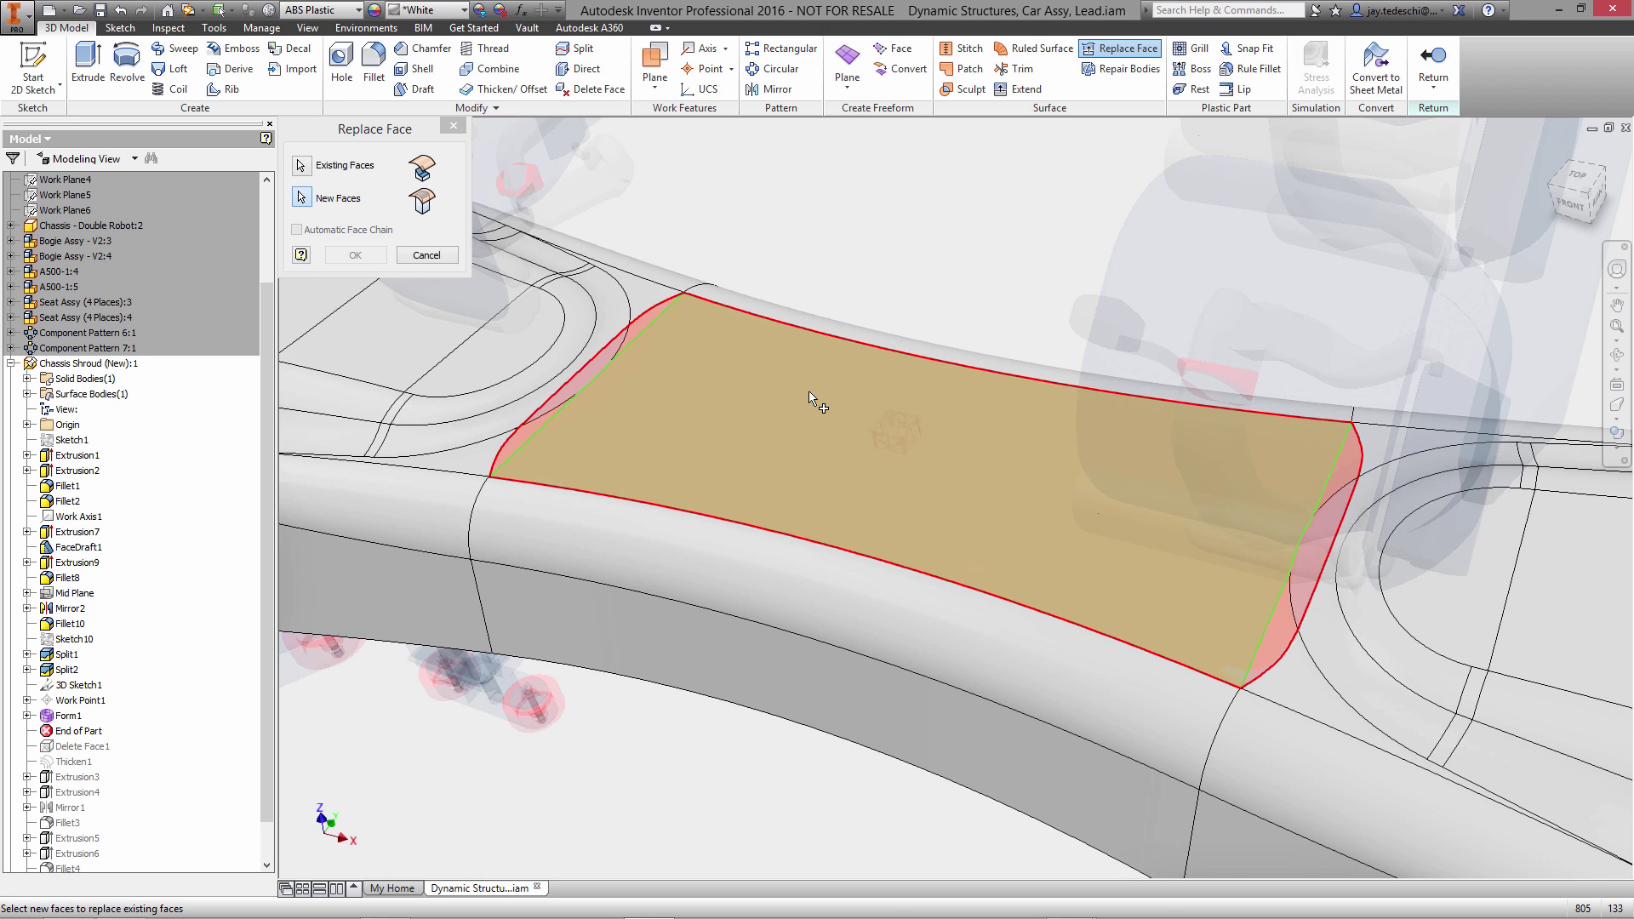
{"action": "left_click", "coordinate": [820, 401]}
{"action": "right_click", "coordinate": [954, 242]}
{"action": "left_click", "coordinate": [1008, 229]}
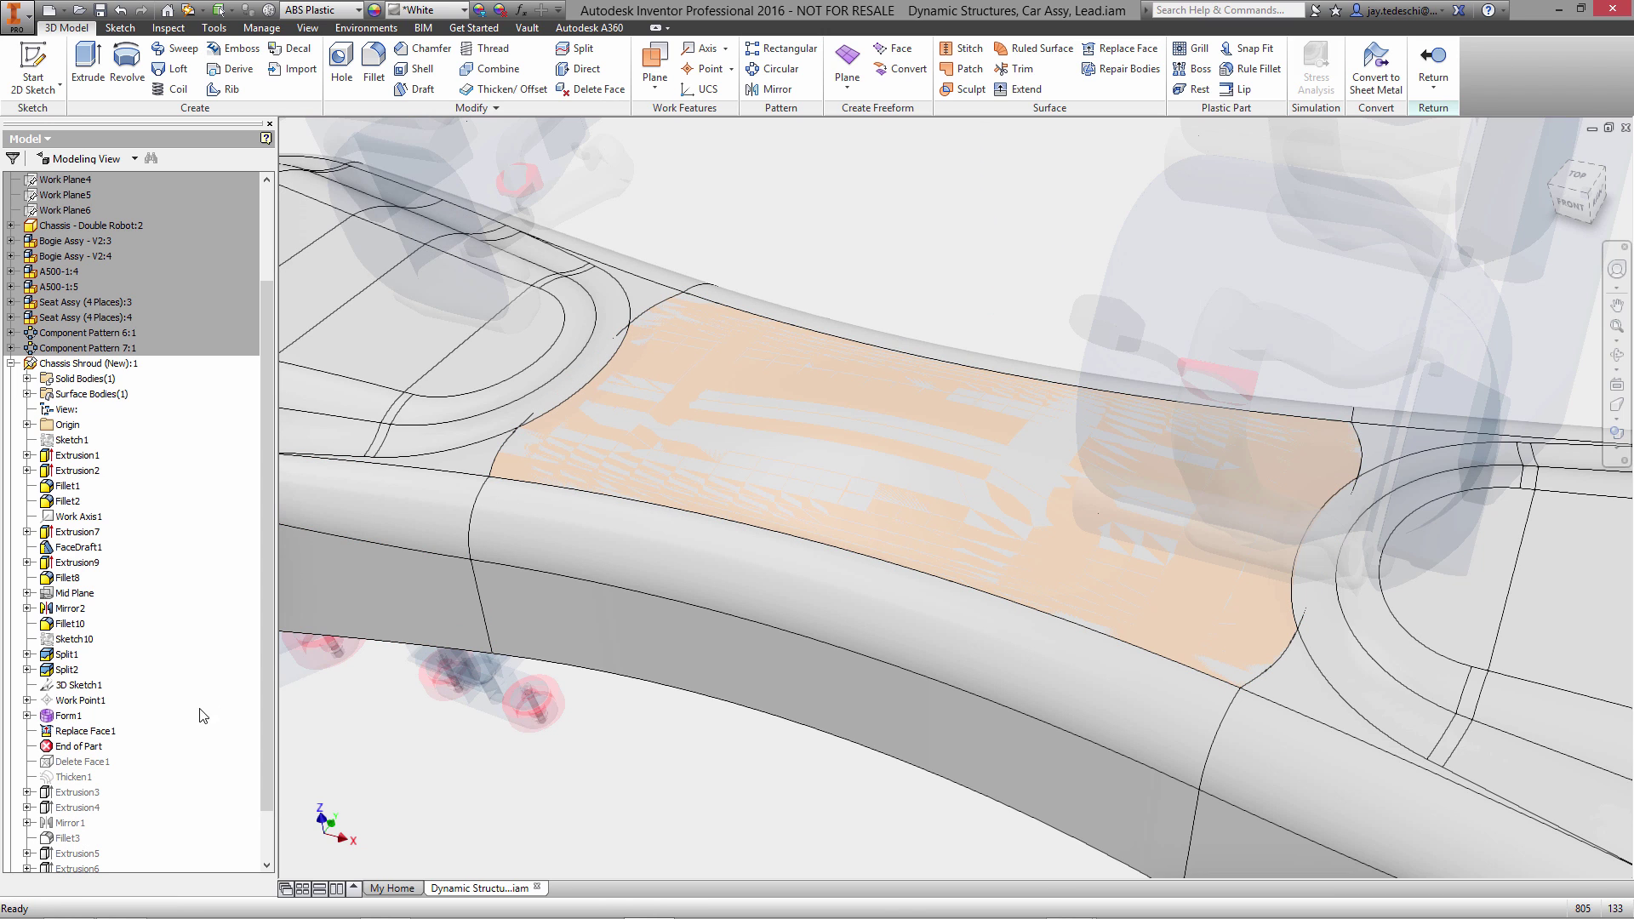
{"action": "right_click", "coordinate": [64, 716]}
{"action": "left_click", "coordinate": [109, 774]}
Inspect the bulged shroud from several angles, then drag End of Part to the bottom of the tree.
{"action": "key", "text": "F5"}
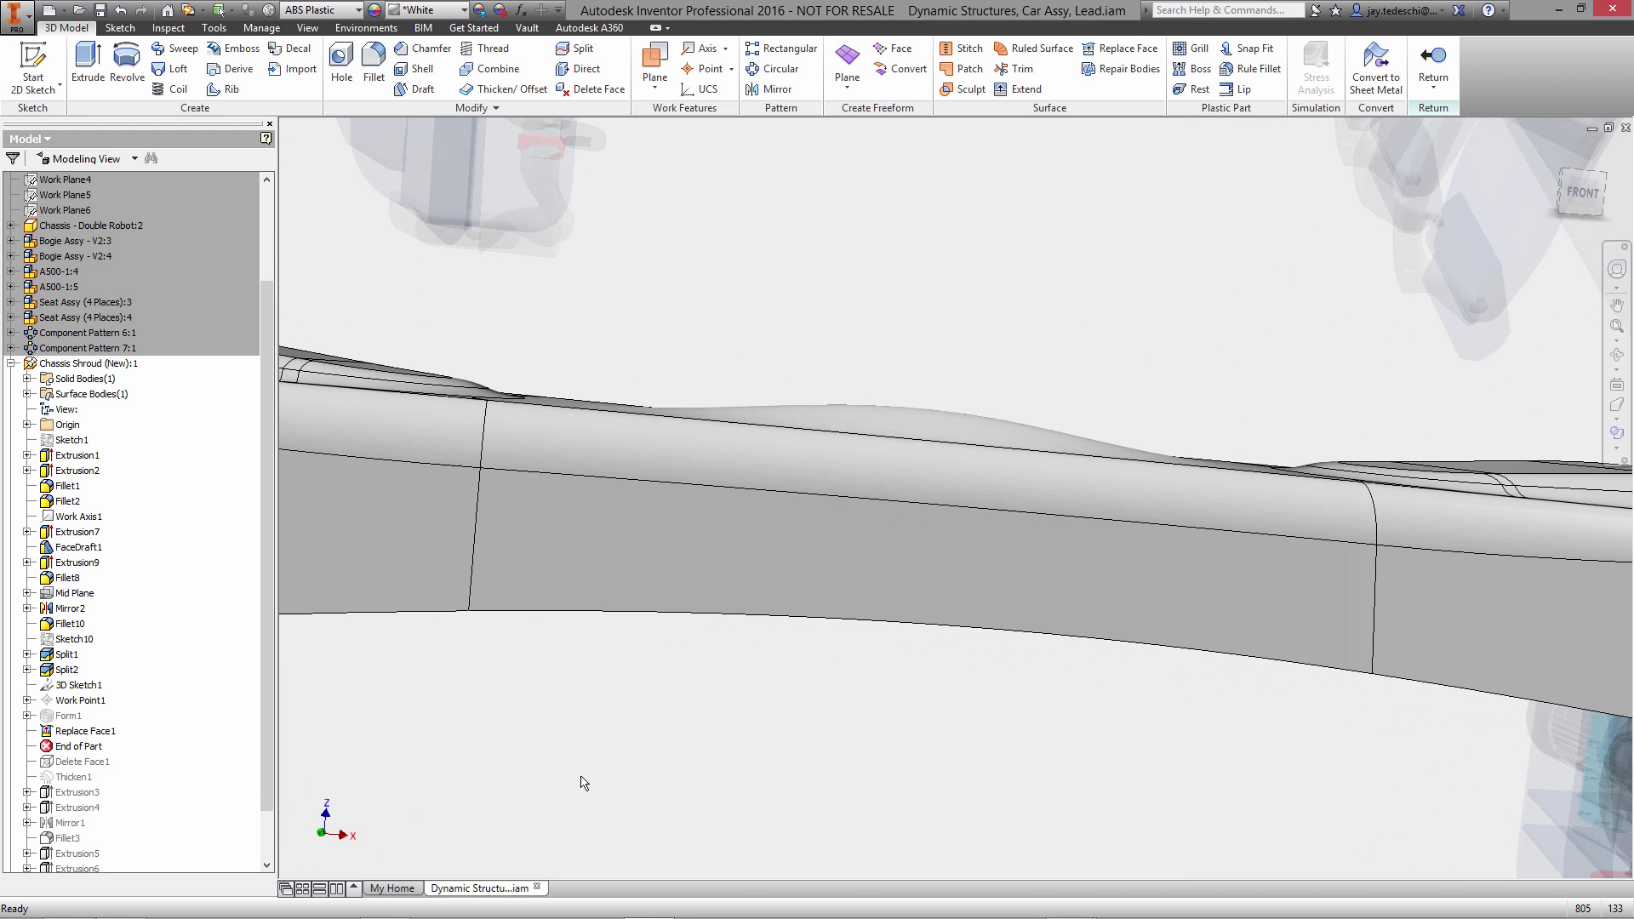
{"action": "key", "text": "F5"}
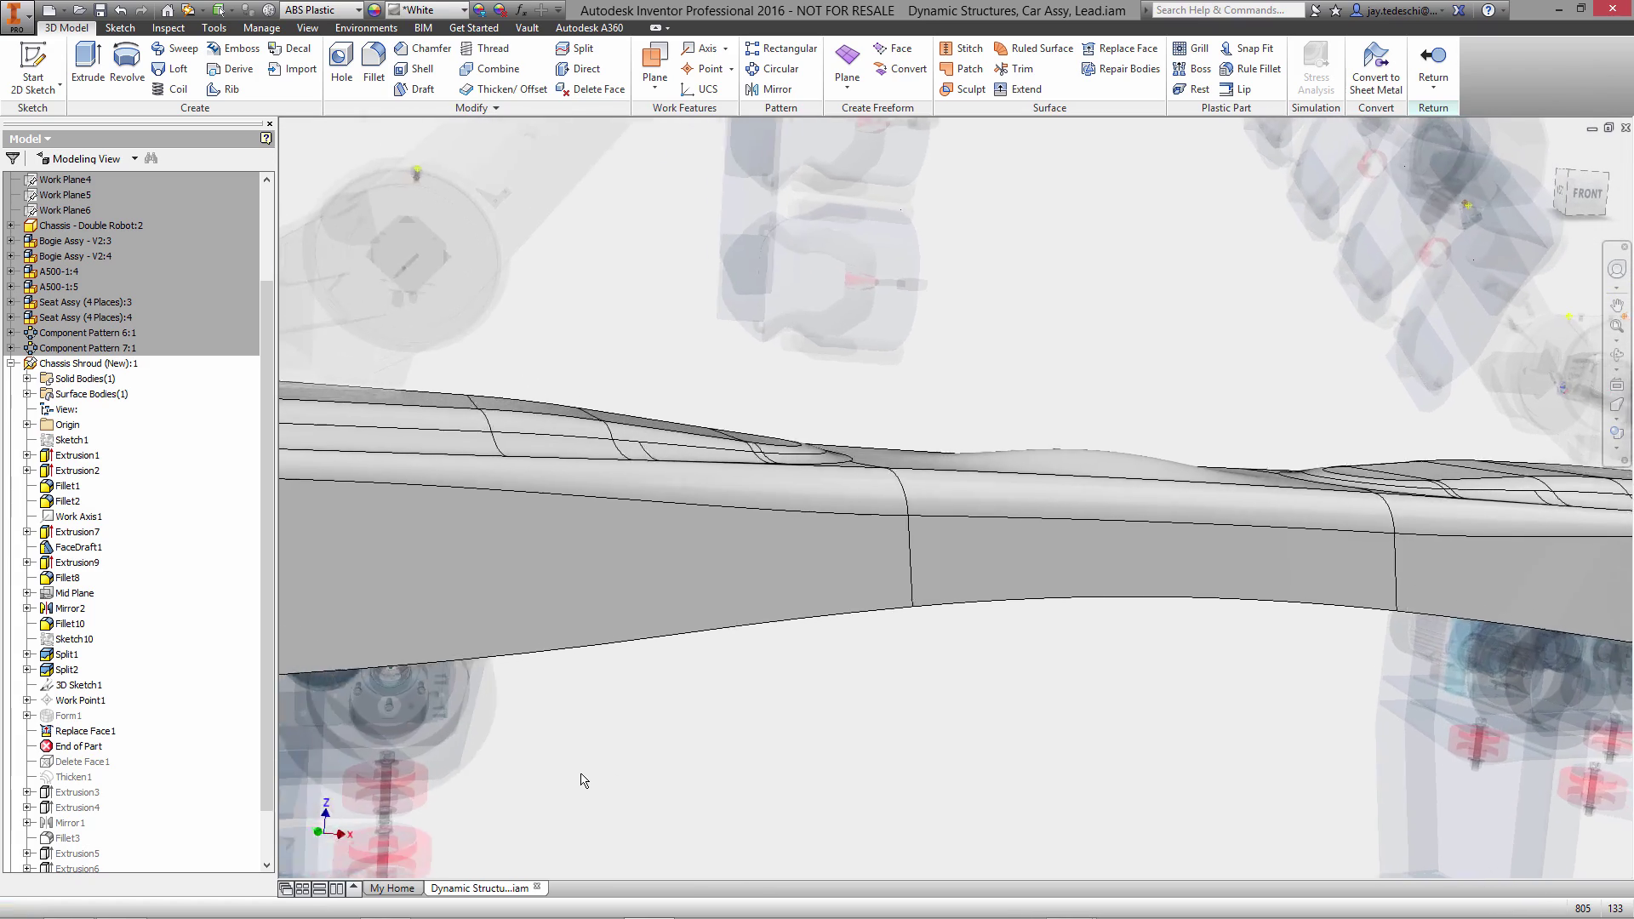
{"action": "key", "text": "F5"}
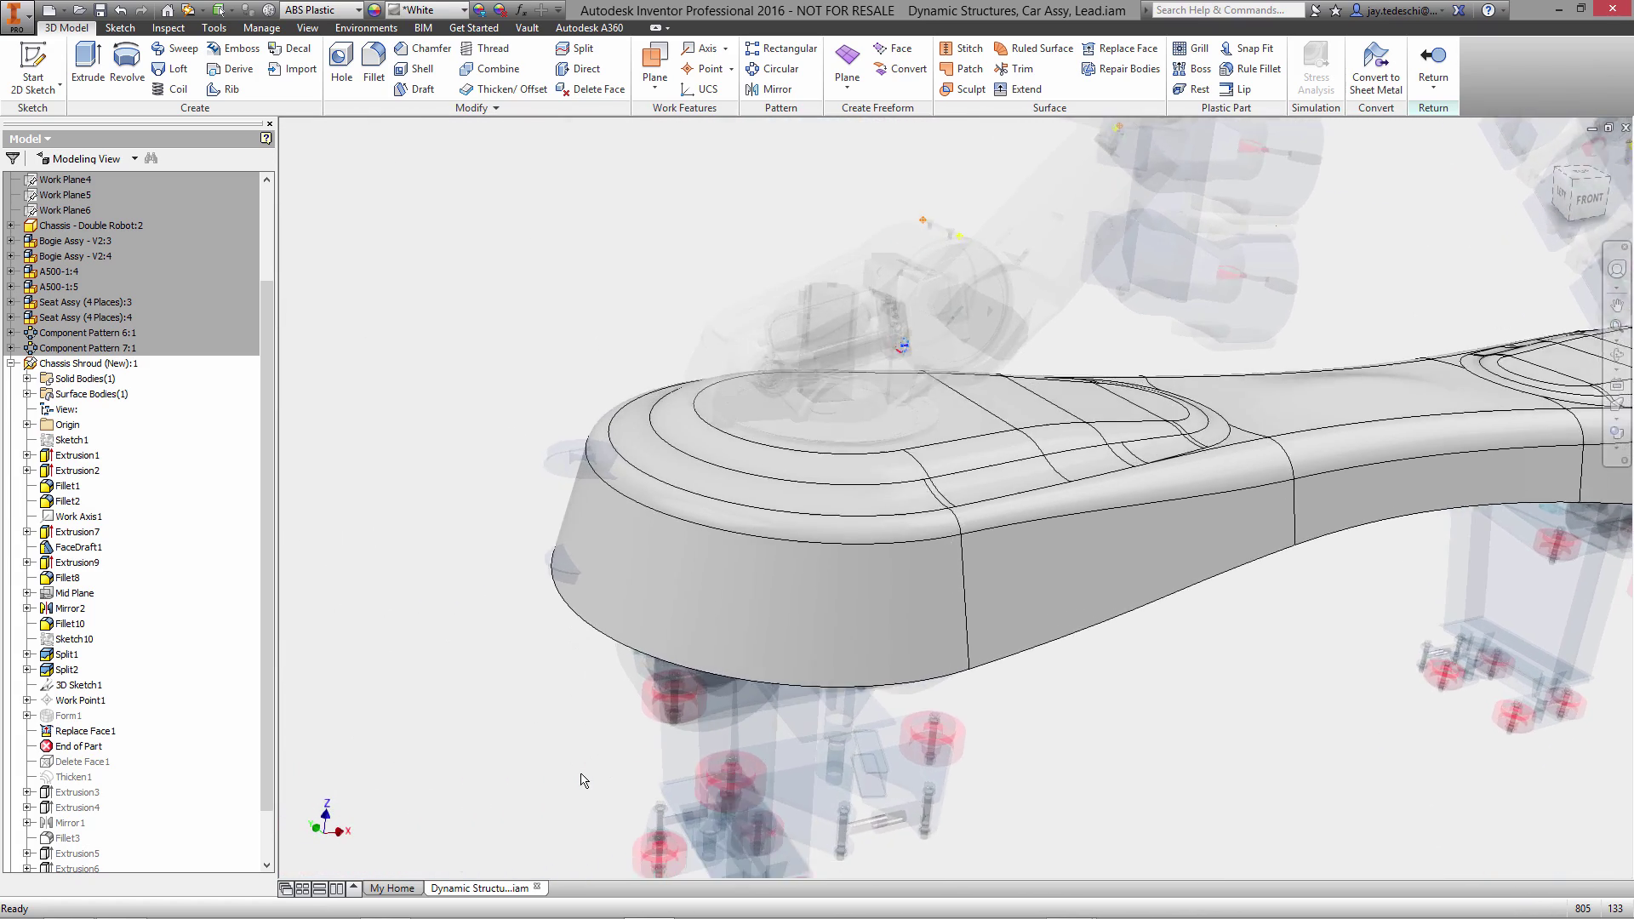
{"action": "key", "text": "F5"}
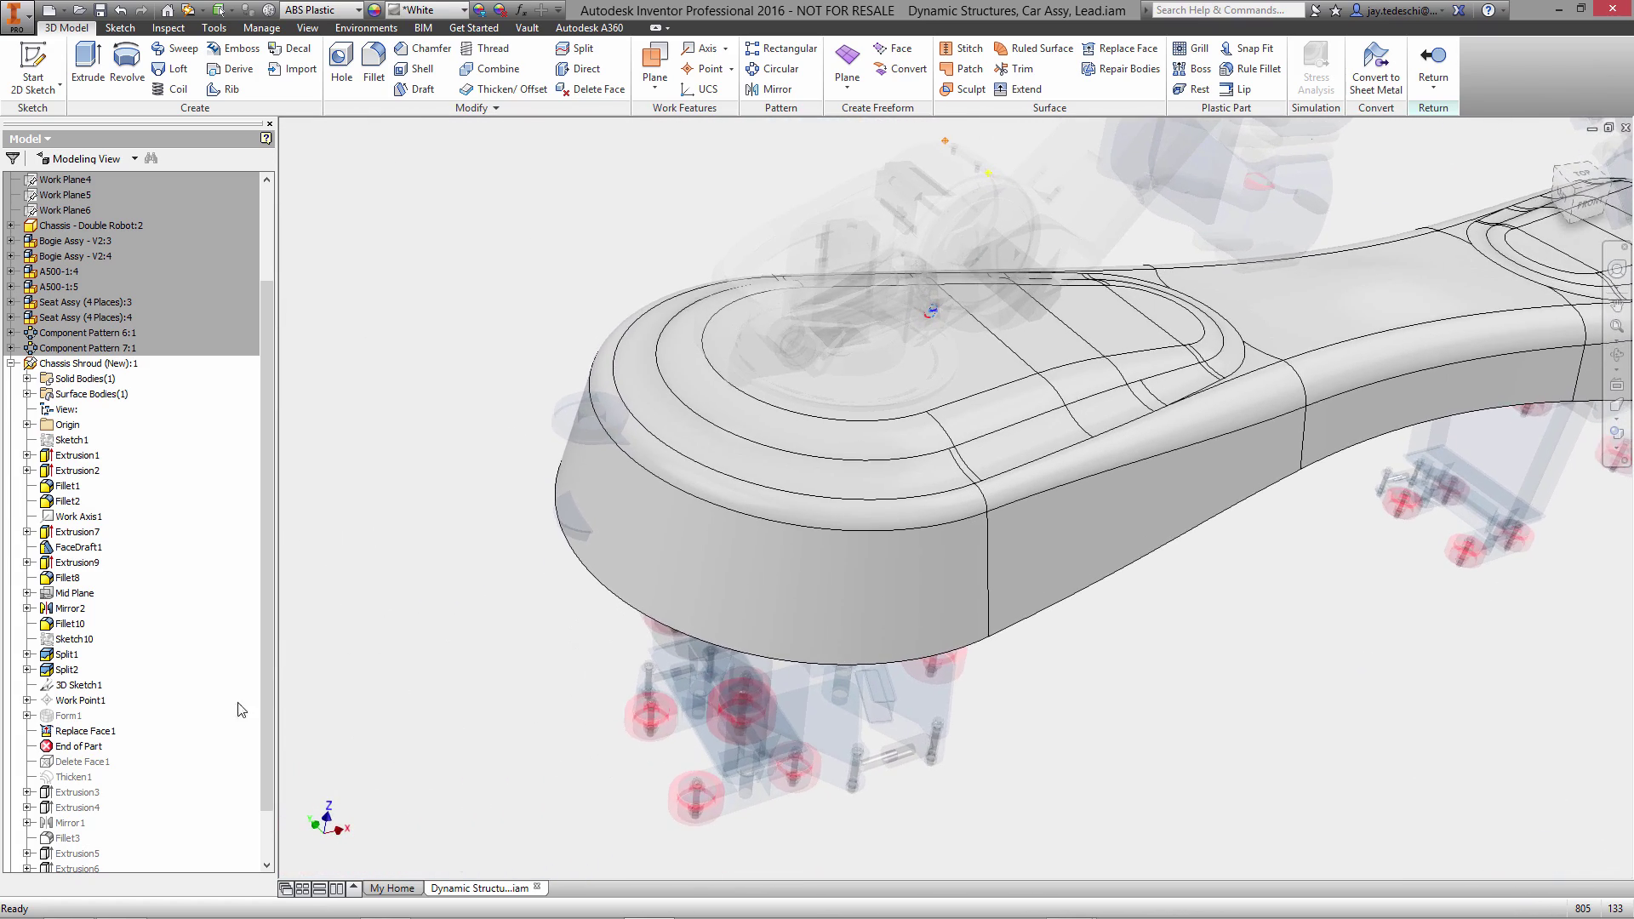
{"action": "scroll", "coordinate": [263, 722], "scroll_direction": "down", "scroll_amount": 2}
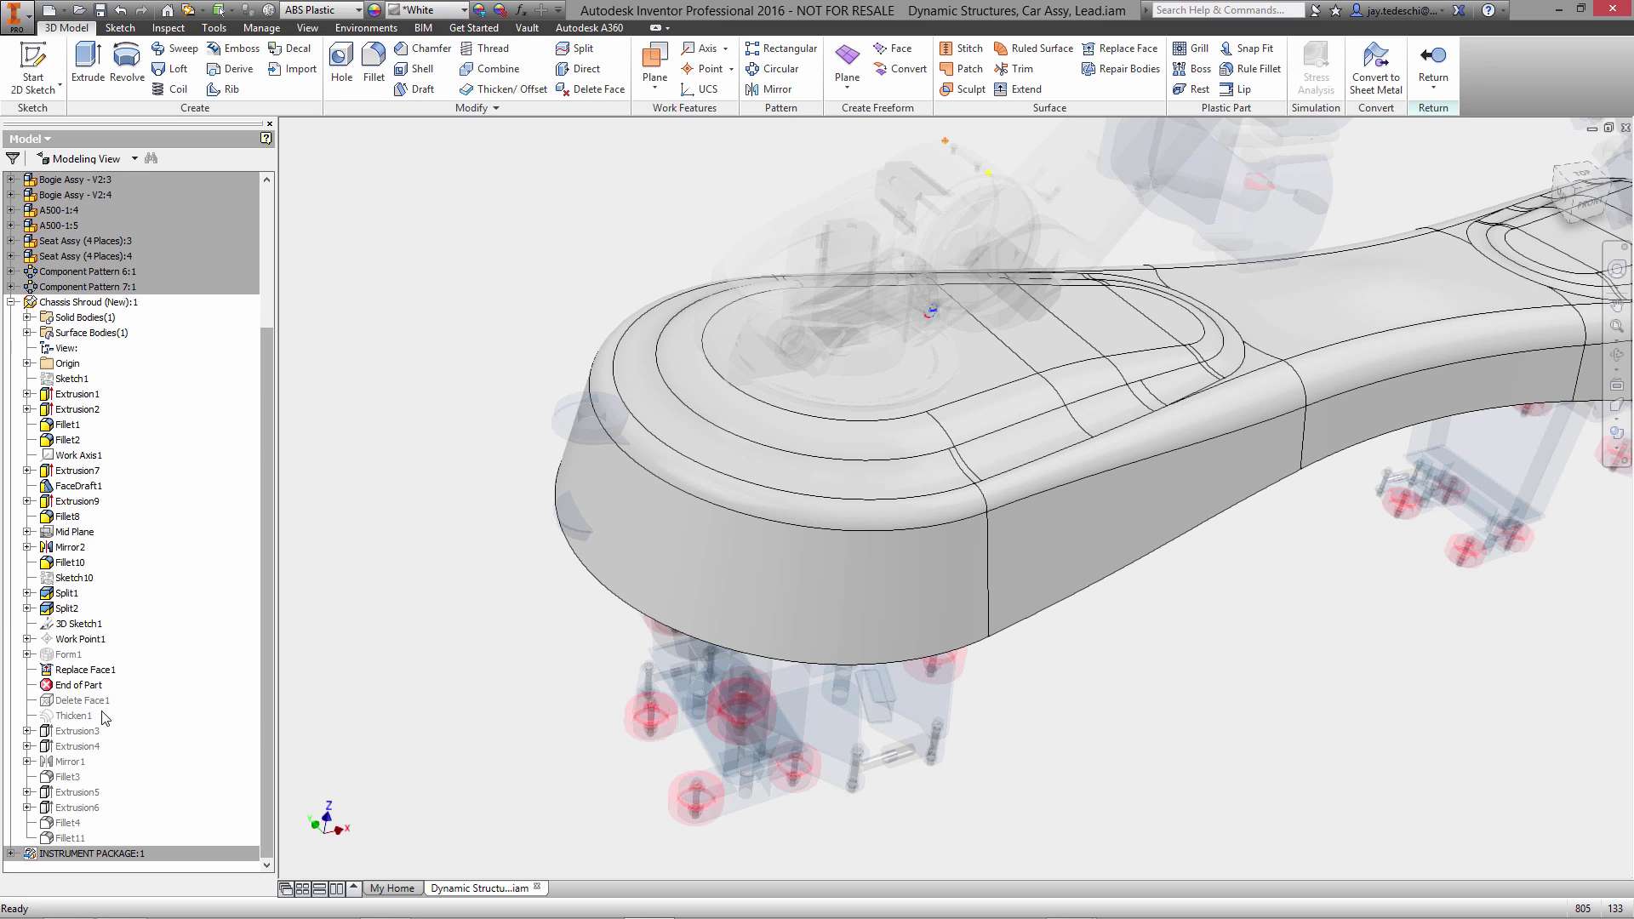
{"action": "left_click_drag", "start_coordinate": [78, 686], "coordinate": [87, 844]}
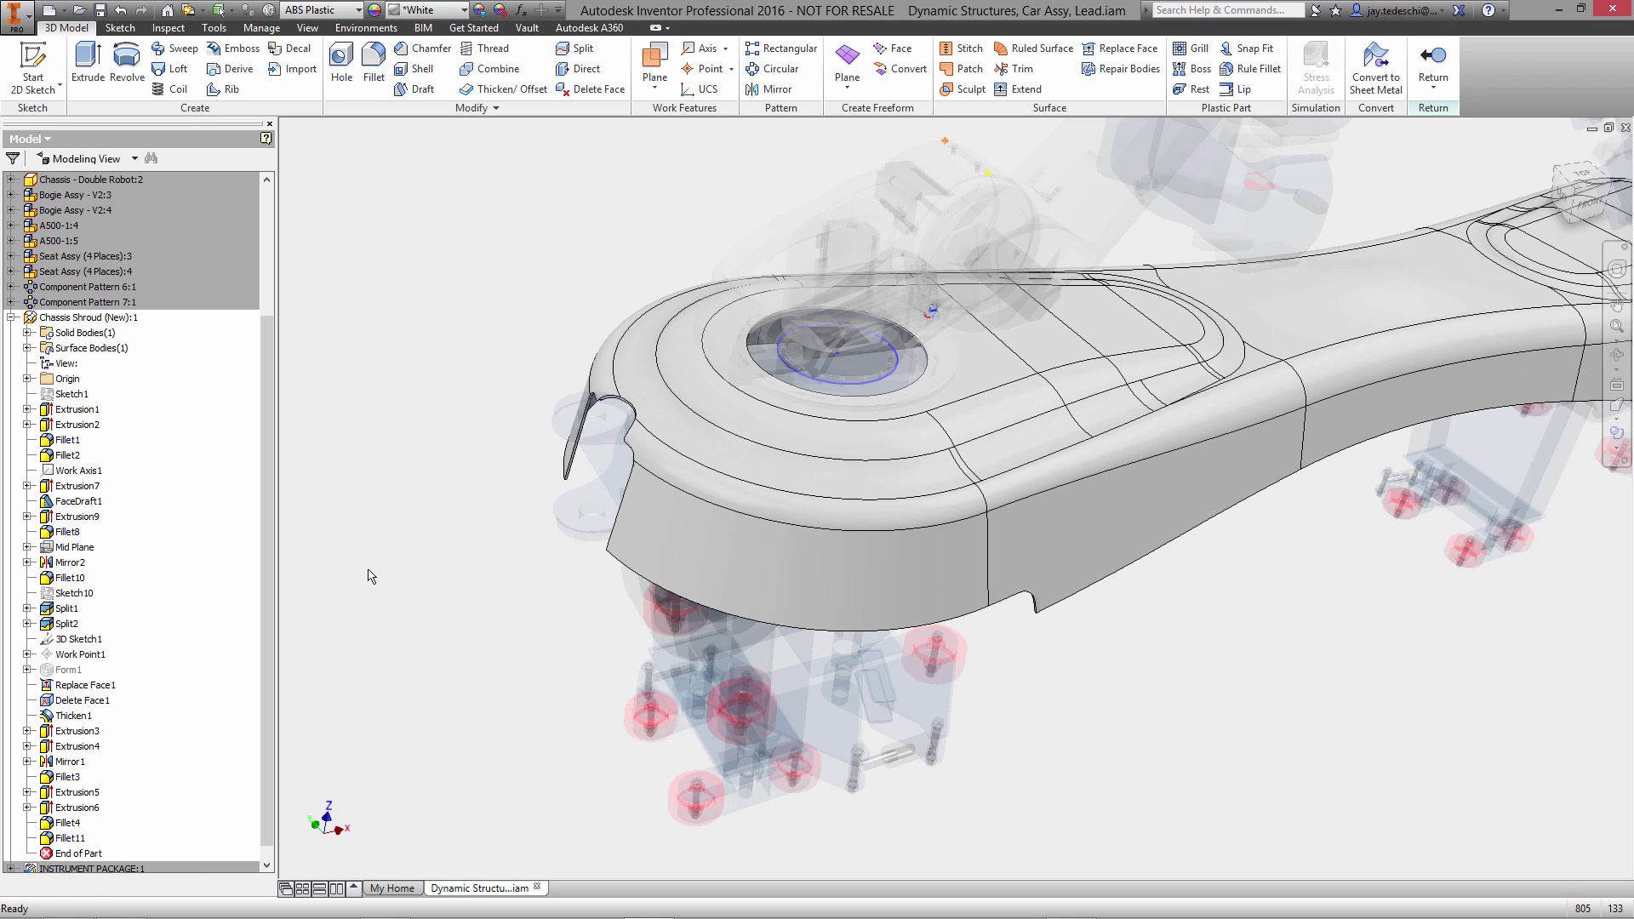
Show Extrusion3's dimensions, change d12 from 750 to 1050 mm, and update the part.
{"action": "right_click", "coordinate": [96, 734]}
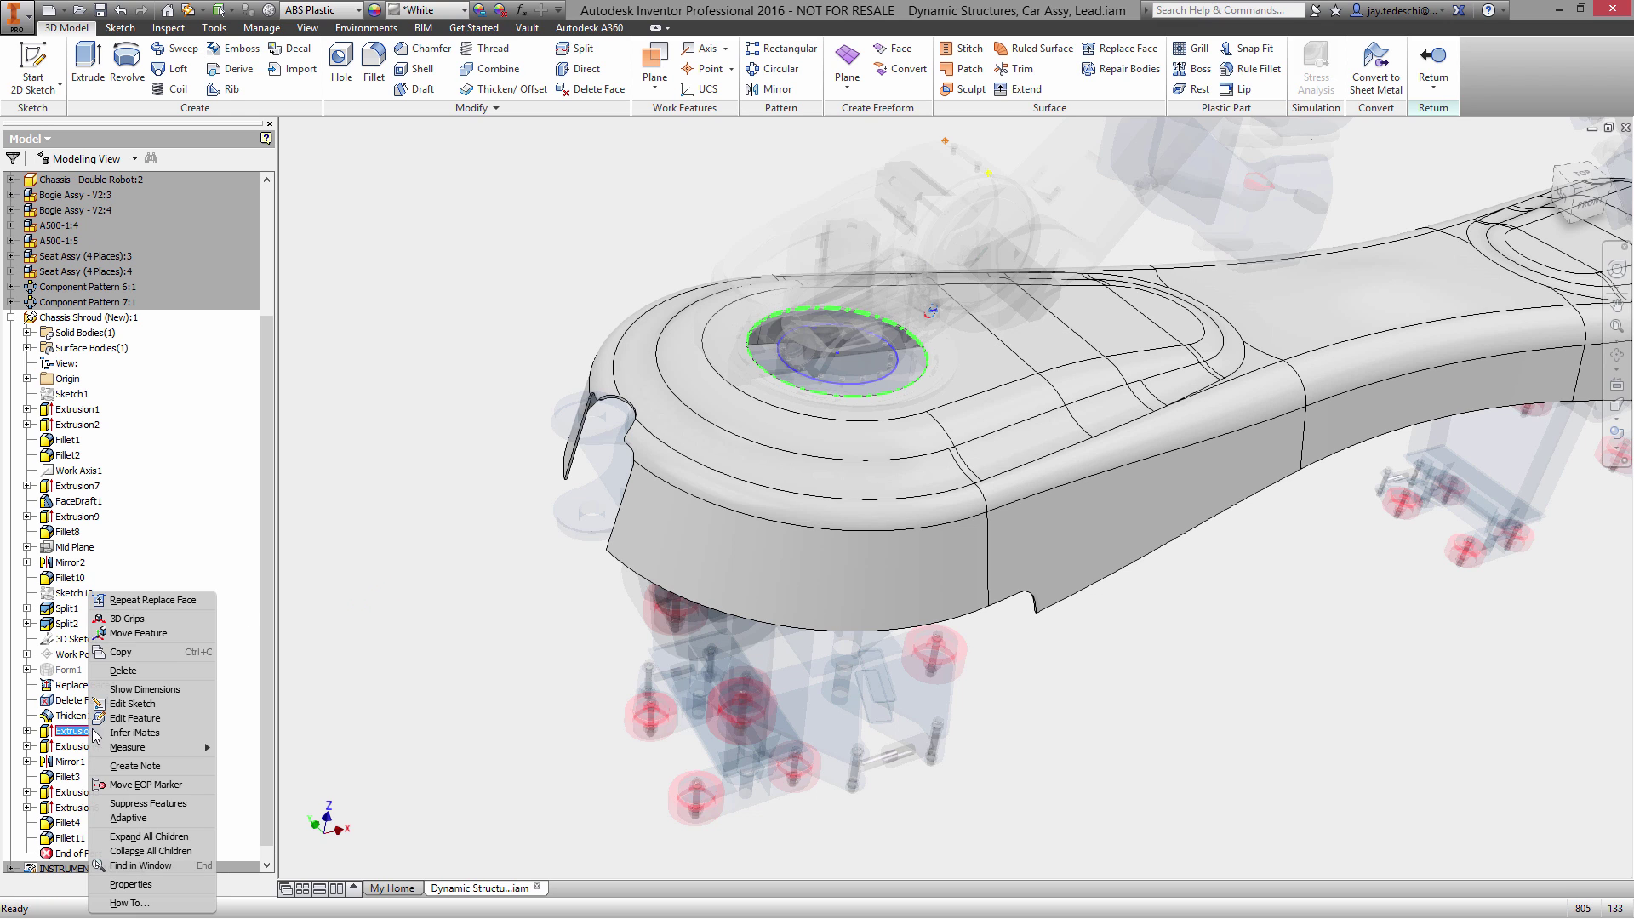
{"action": "left_click", "coordinate": [144, 689]}
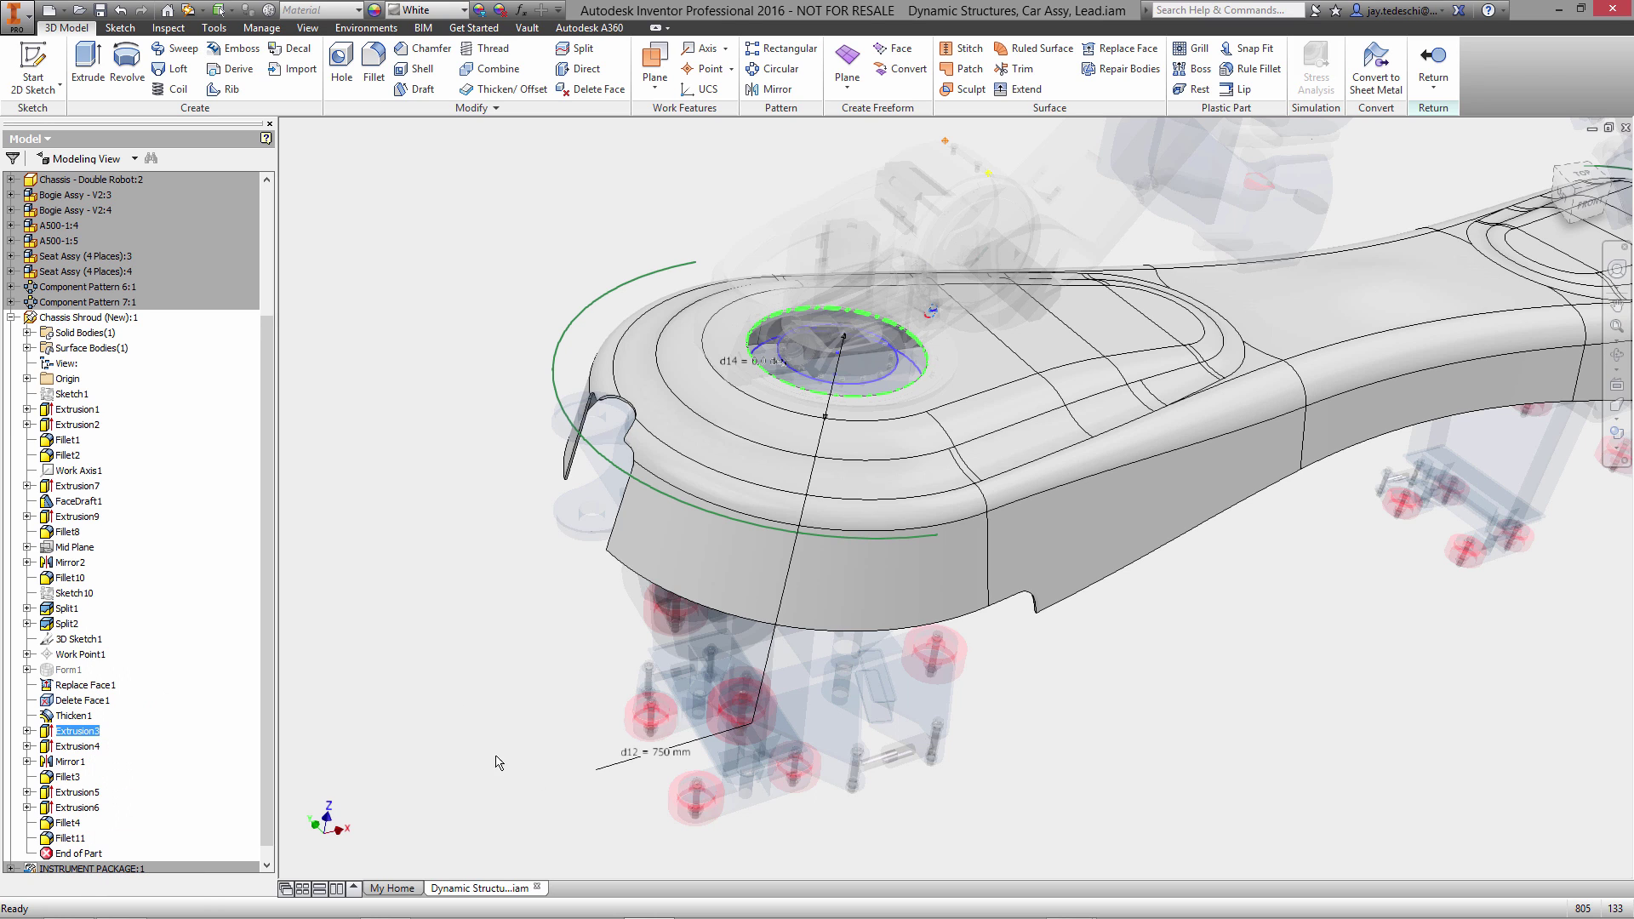
{"action": "double_click", "coordinate": [655, 753]}
{"action": "type", "text": "1050"}
{"action": "key", "text": "Return"}
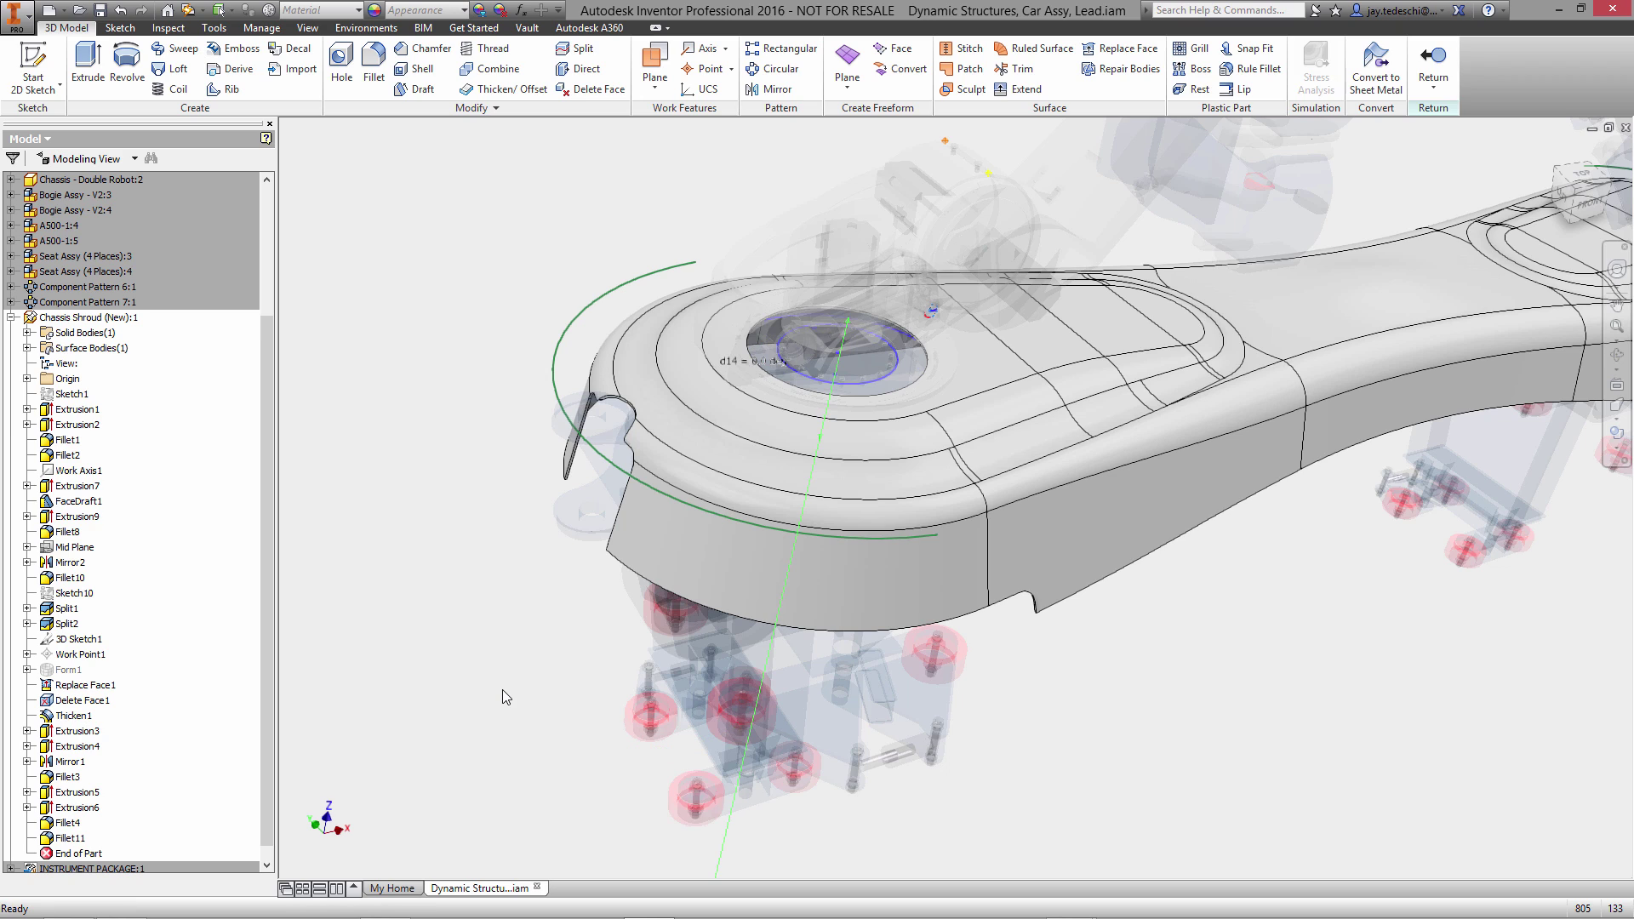
{"action": "left_click", "coordinate": [474, 652]}
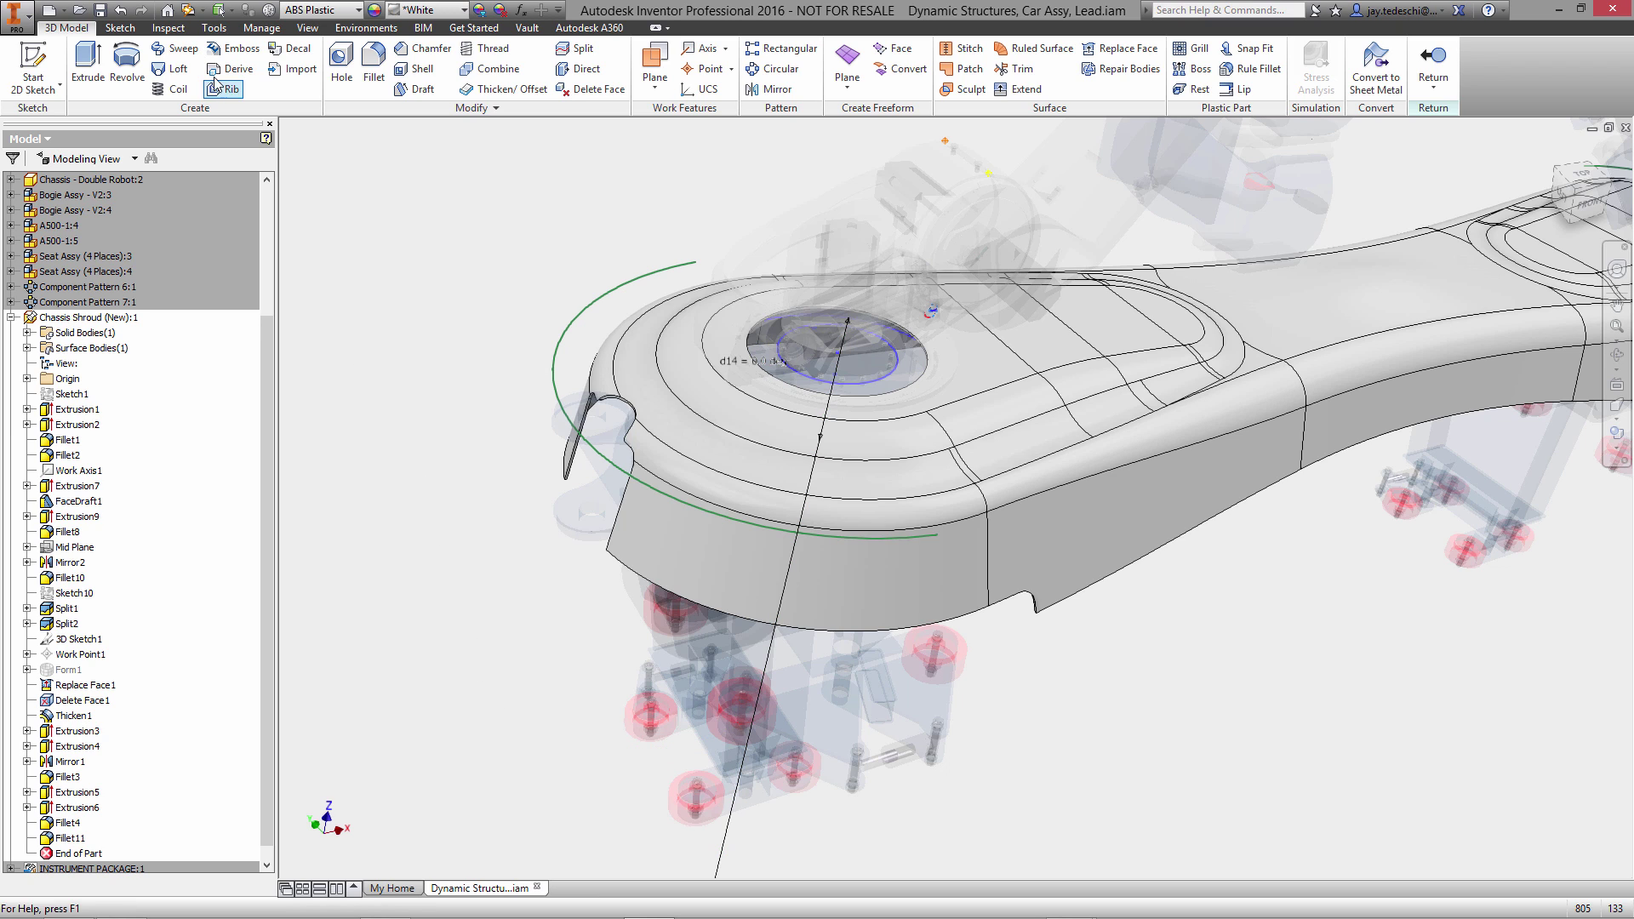
{"action": "left_click", "coordinate": [188, 9]}
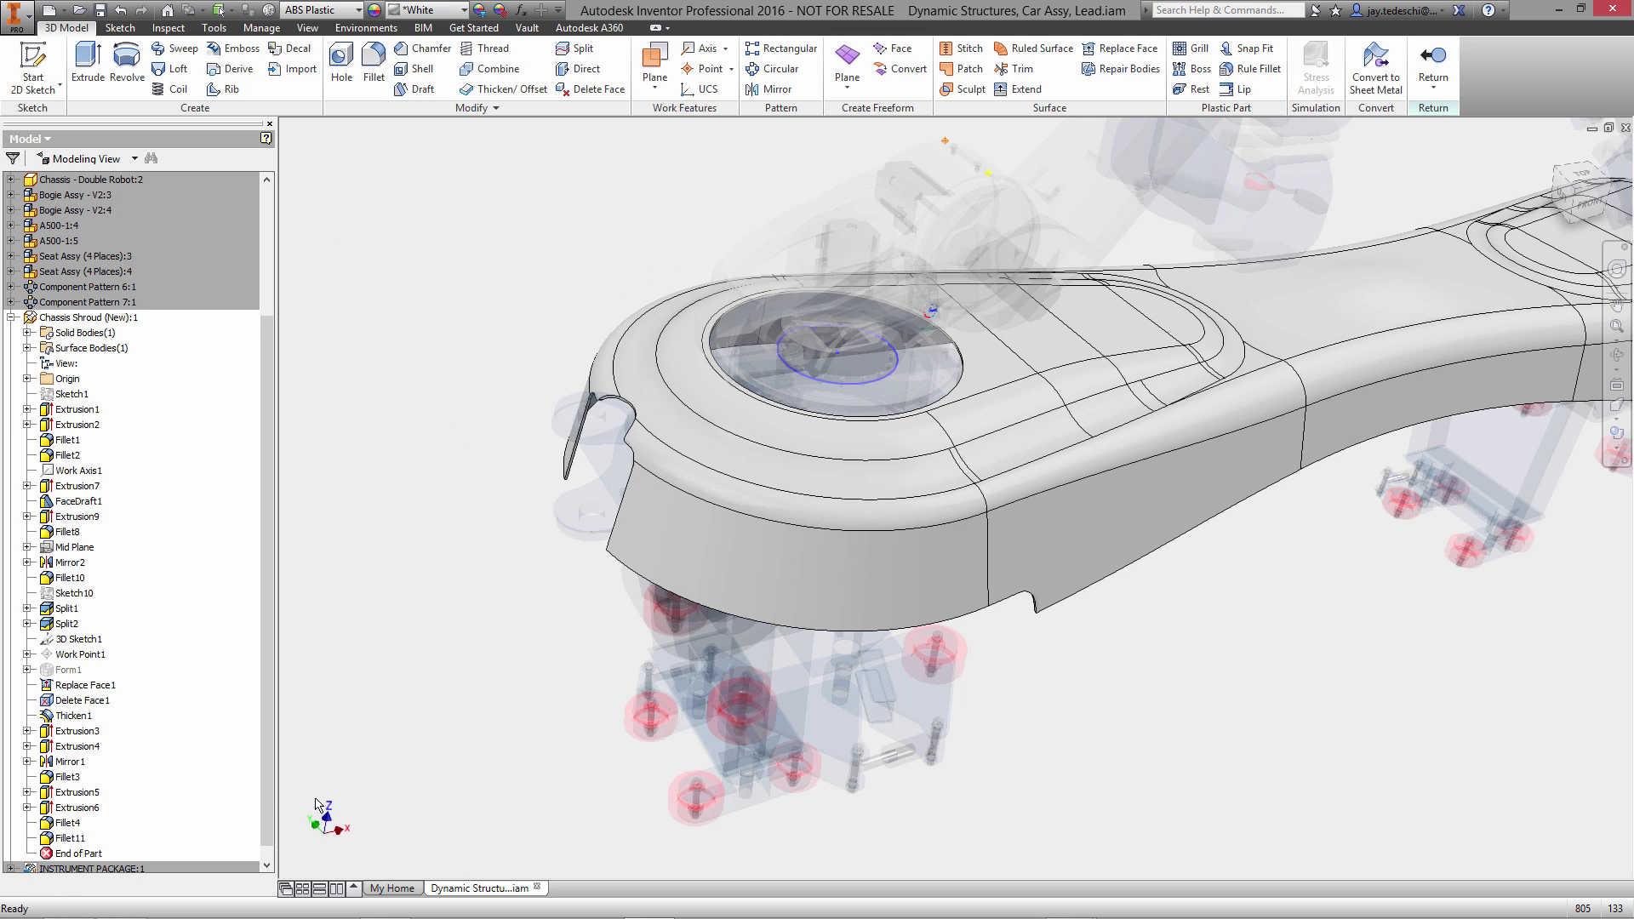
Change Extrusion4's d15 dimension from 465 mm to 435 mm and update the shroud.
{"action": "right_click", "coordinate": [85, 747]}
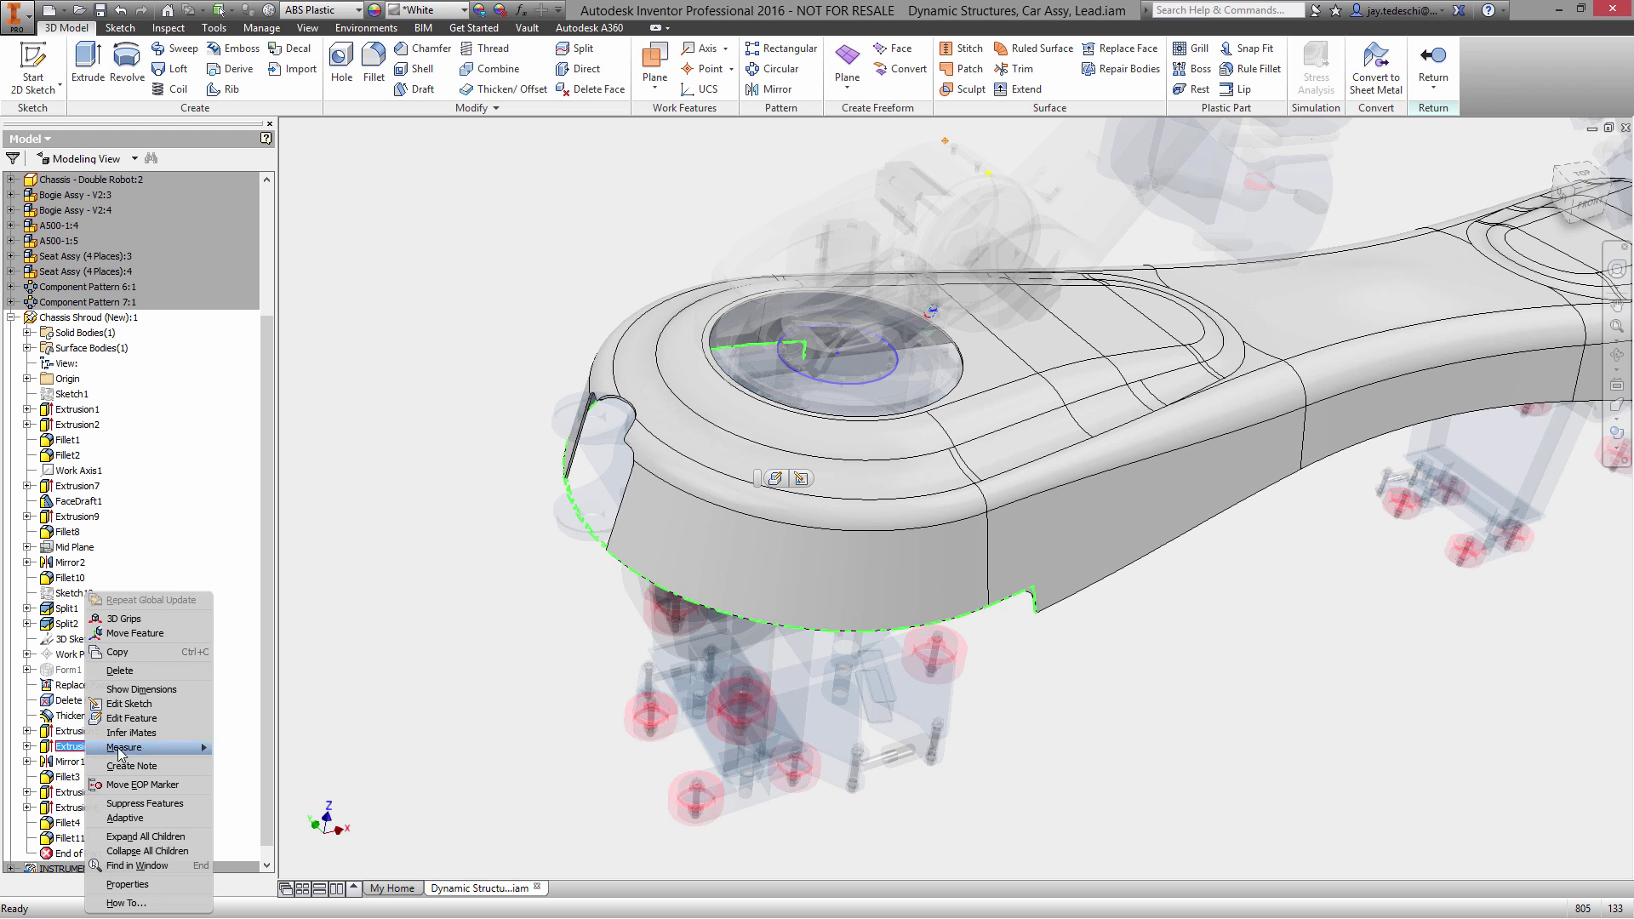
{"action": "left_click", "coordinate": [166, 690]}
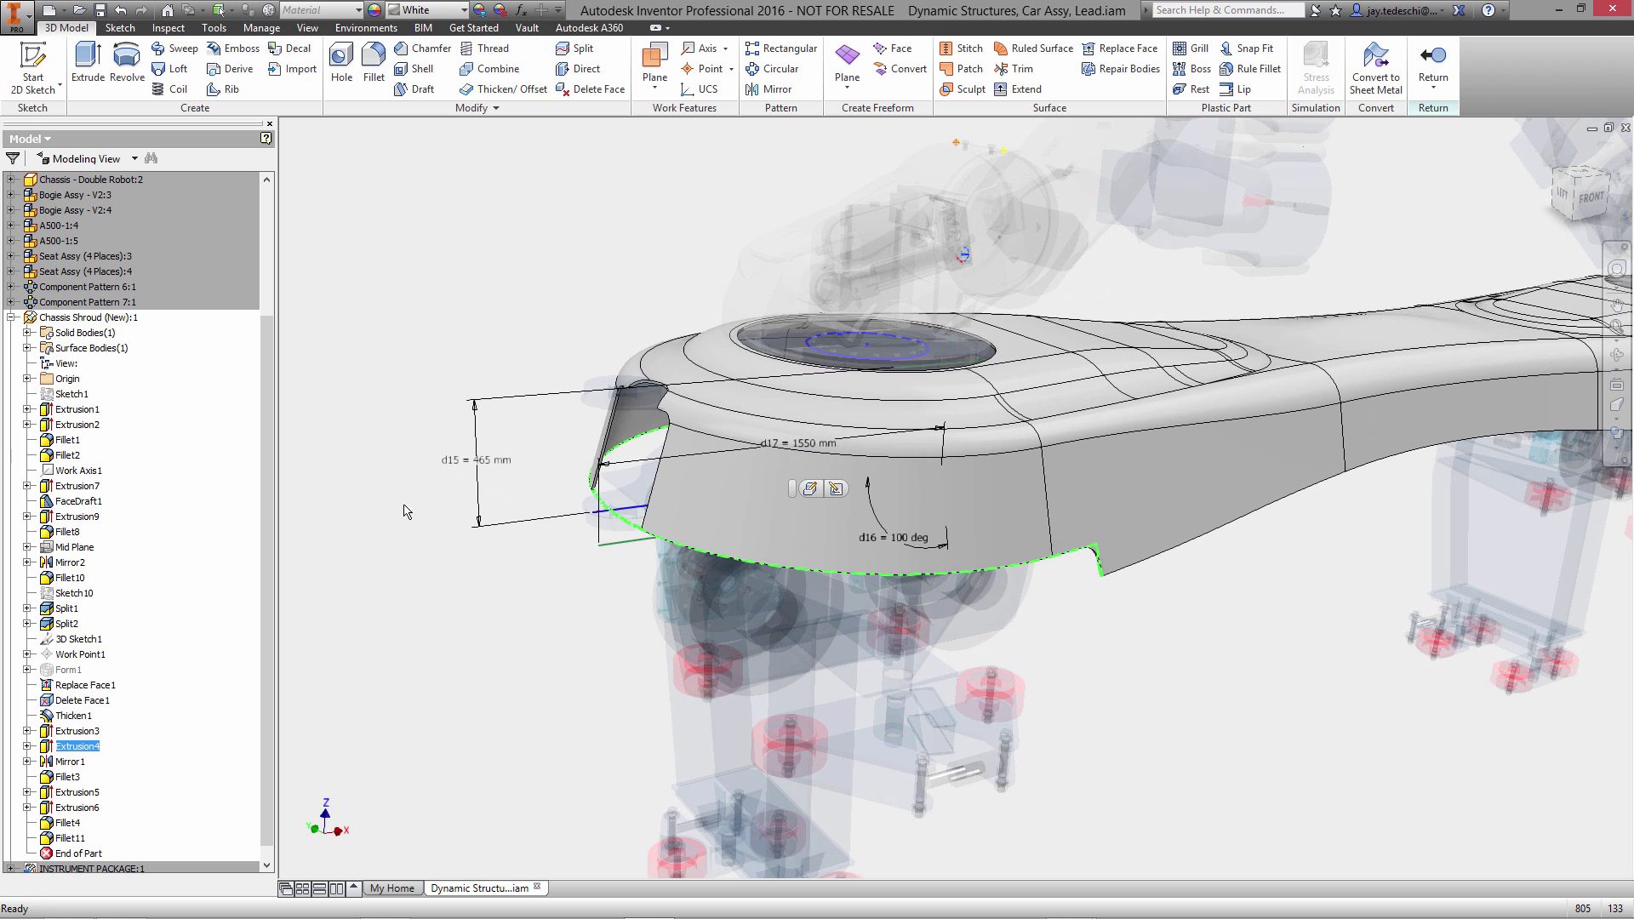
{"action": "double_click", "coordinate": [484, 461]}
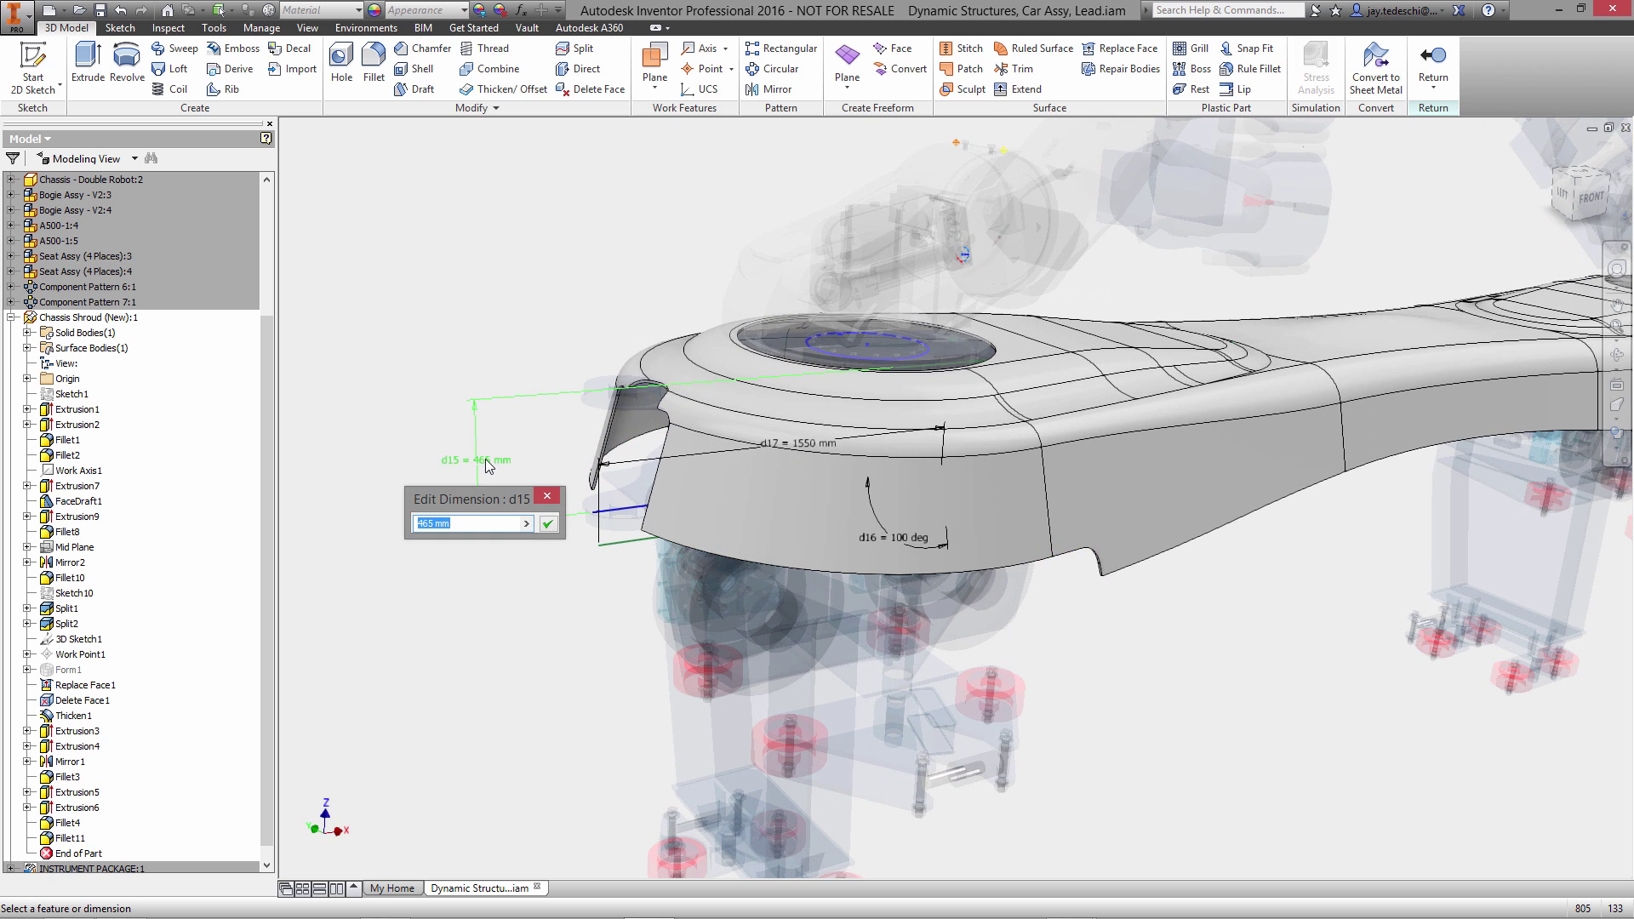
{"action": "type", "text": "435"}
{"action": "key", "text": "Return"}
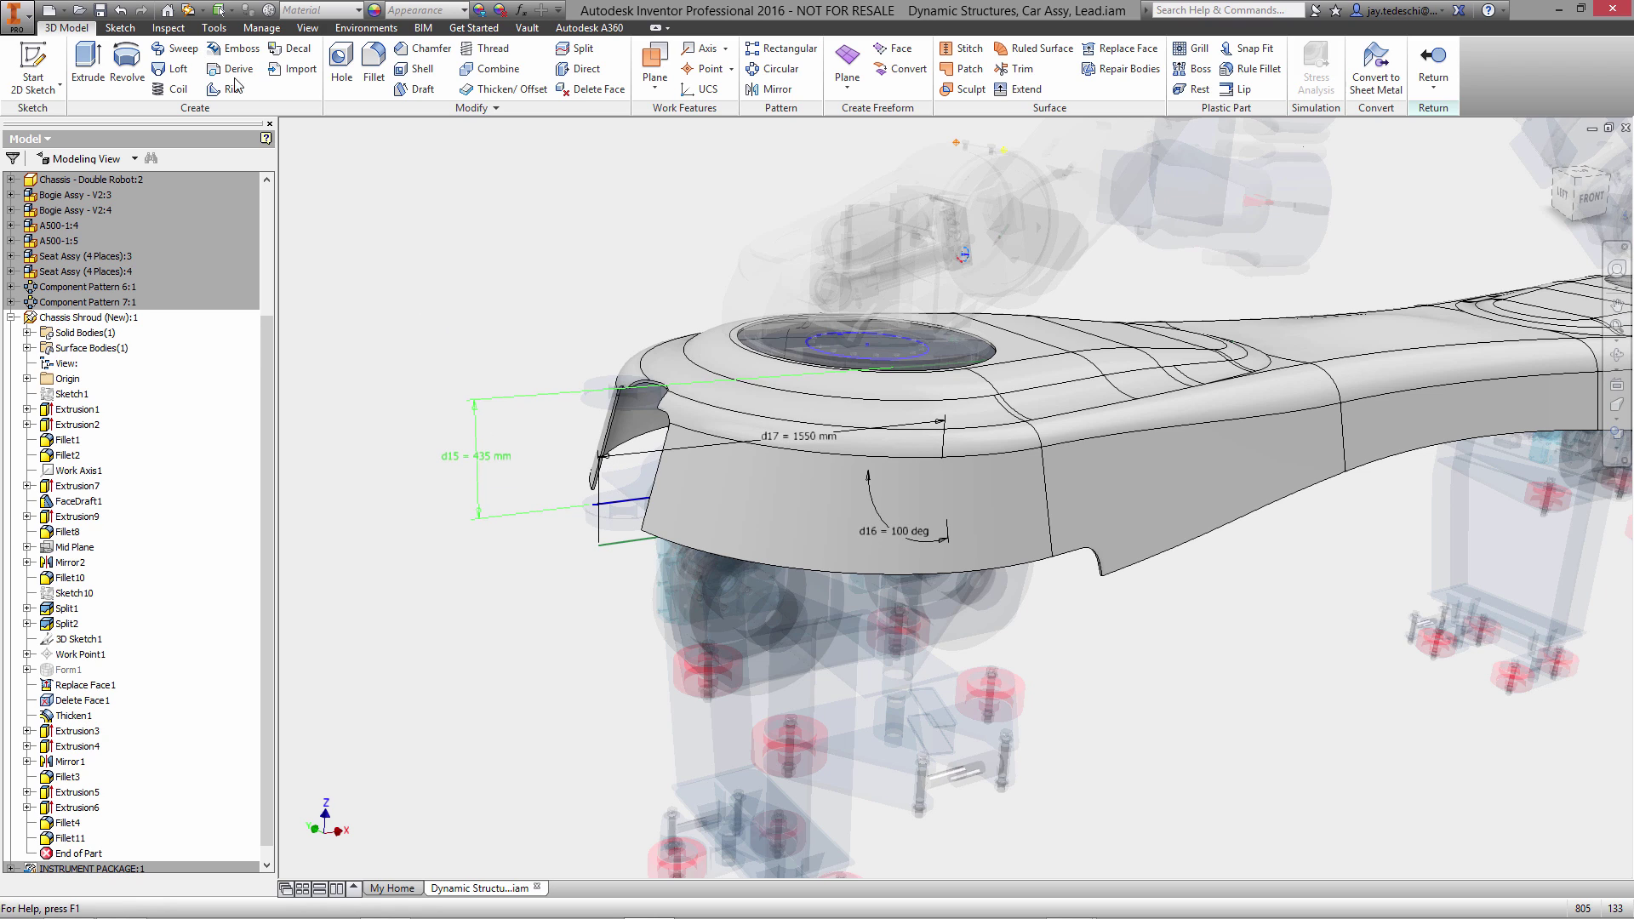
{"action": "left_click", "coordinate": [188, 9]}
{"action": "right_click", "coordinate": [442, 336]}
{"action": "left_click", "coordinate": [443, 376]}
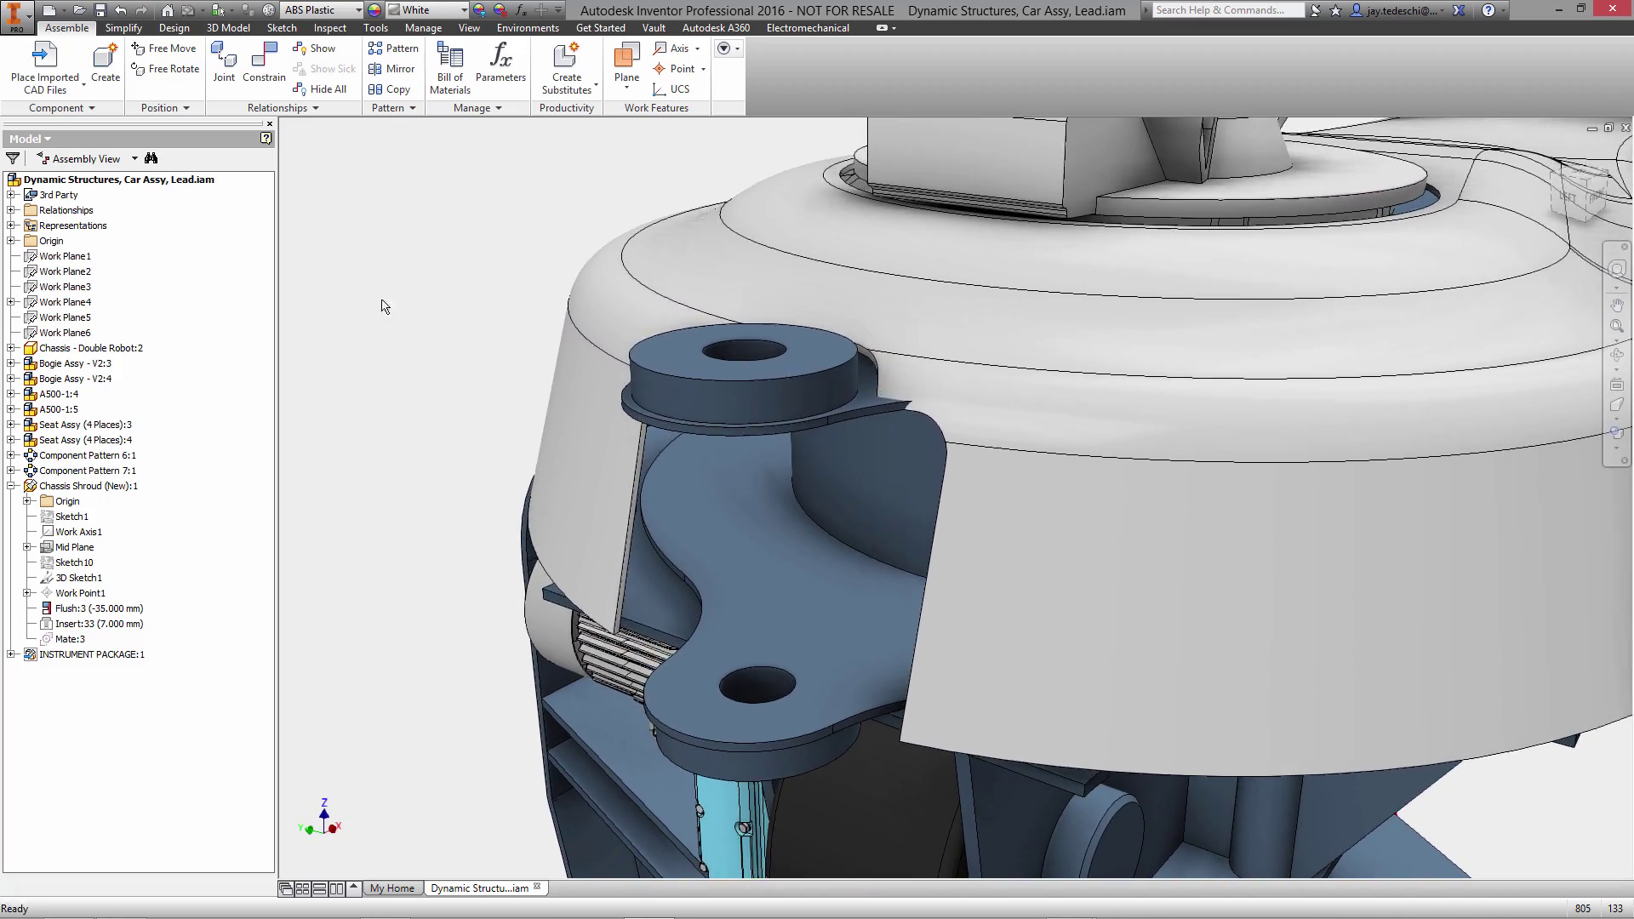
{"action": "double_click", "coordinate": [649, 279]}
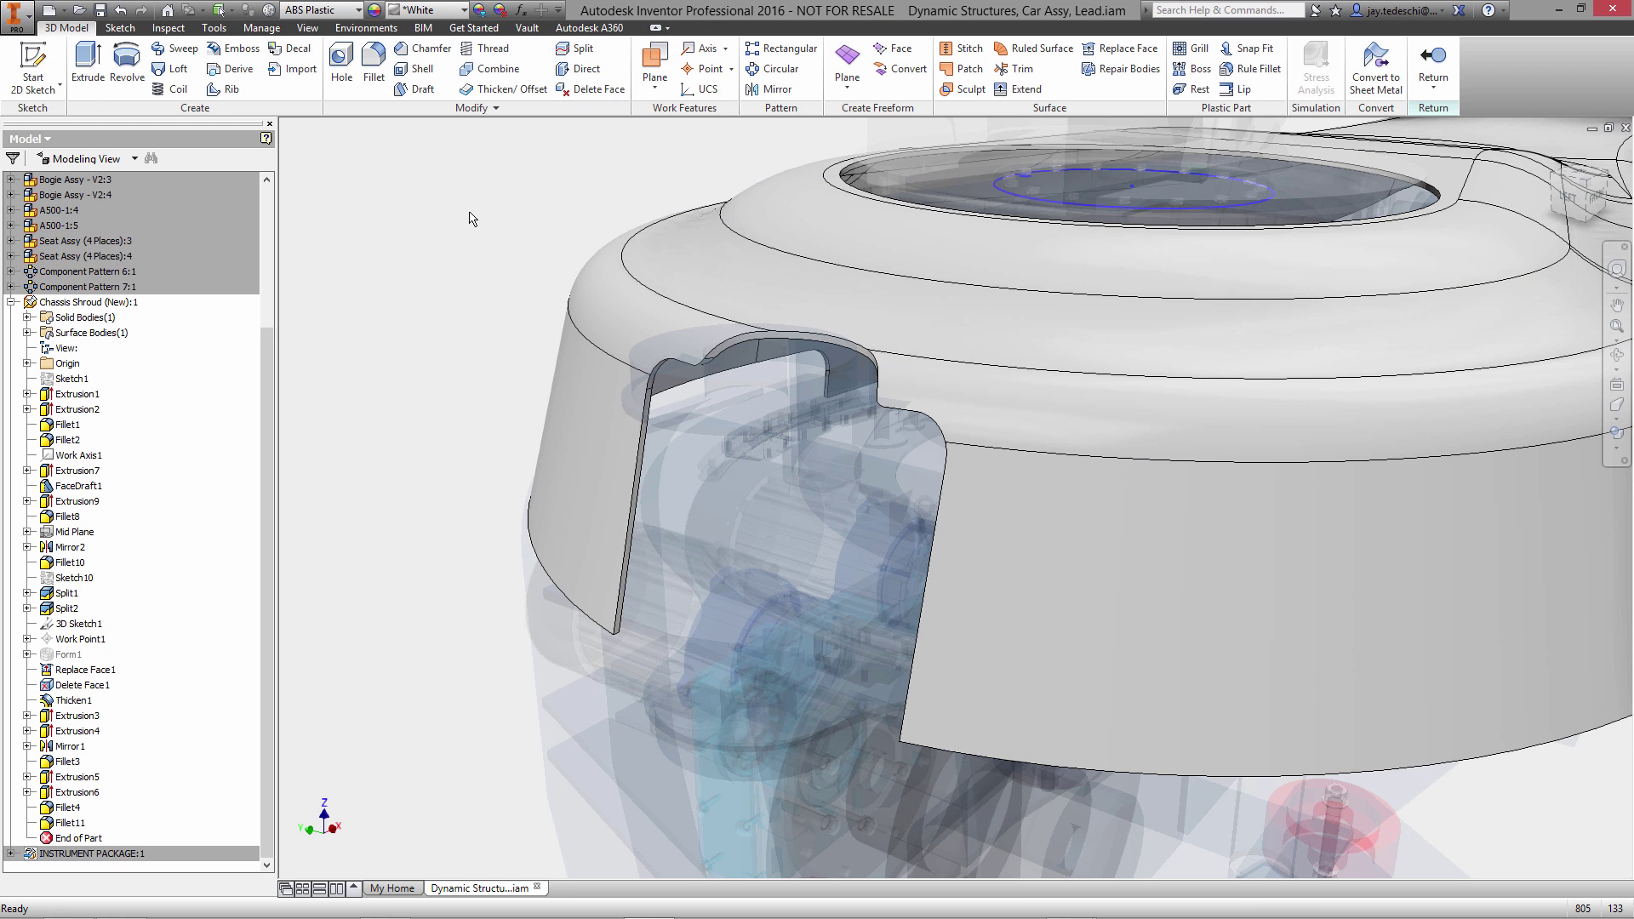
Direct-edit the trolley cutout's opening face and its opposite face, moving them -20 mm.
{"action": "left_click", "coordinate": [586, 68]}
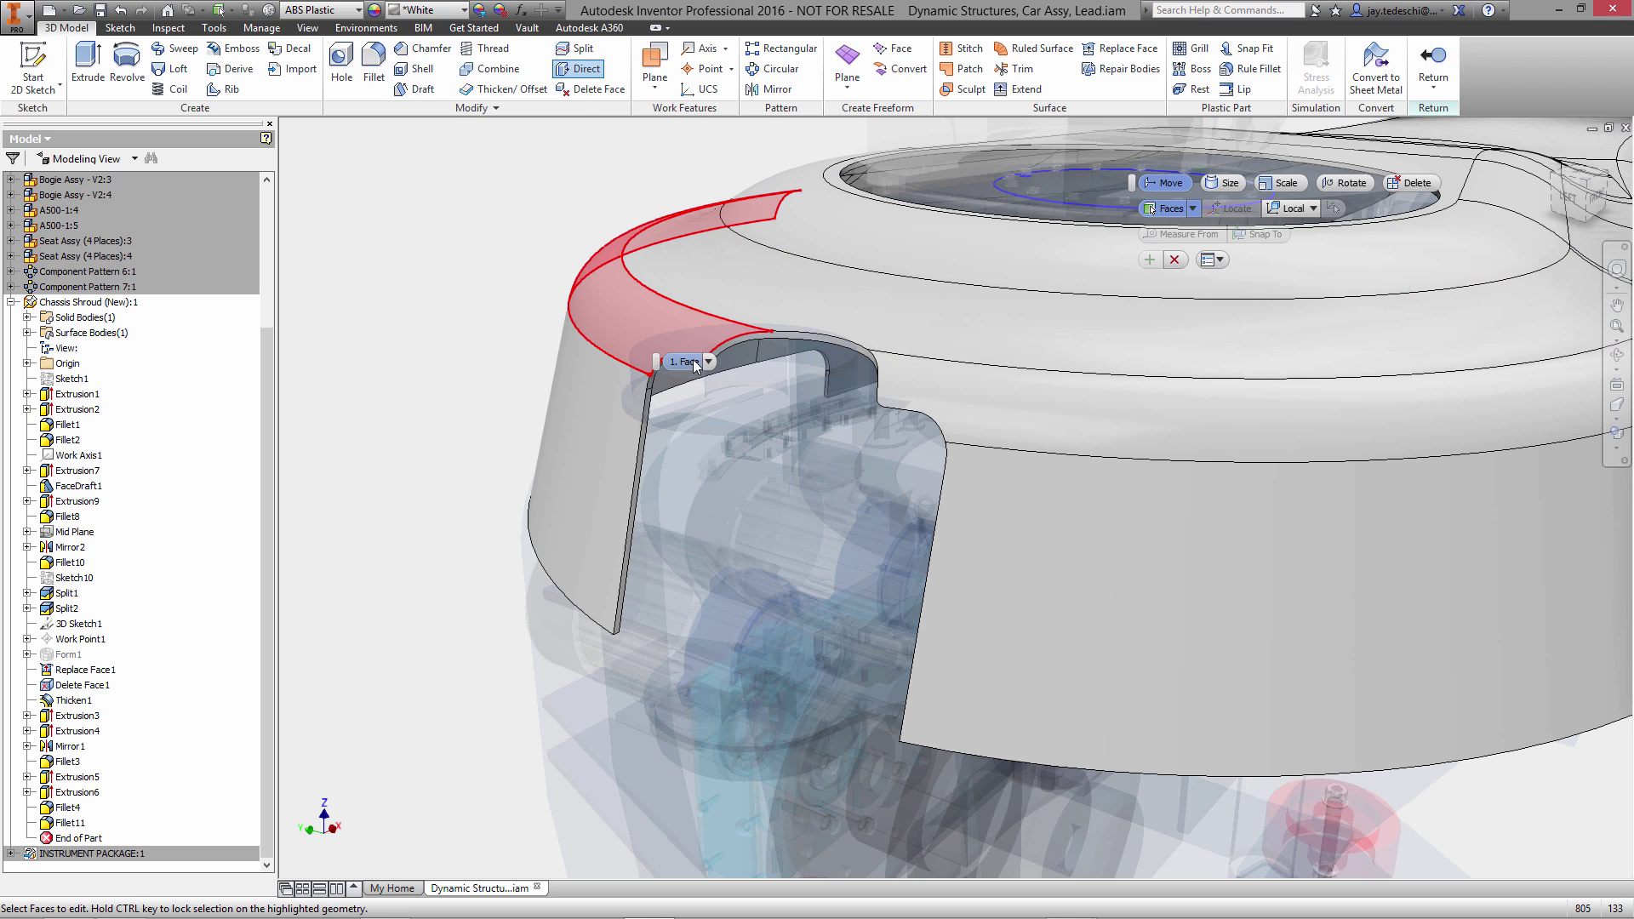
{"action": "left_click", "coordinate": [709, 362]}
{"action": "left_click", "coordinate": [696, 394]}
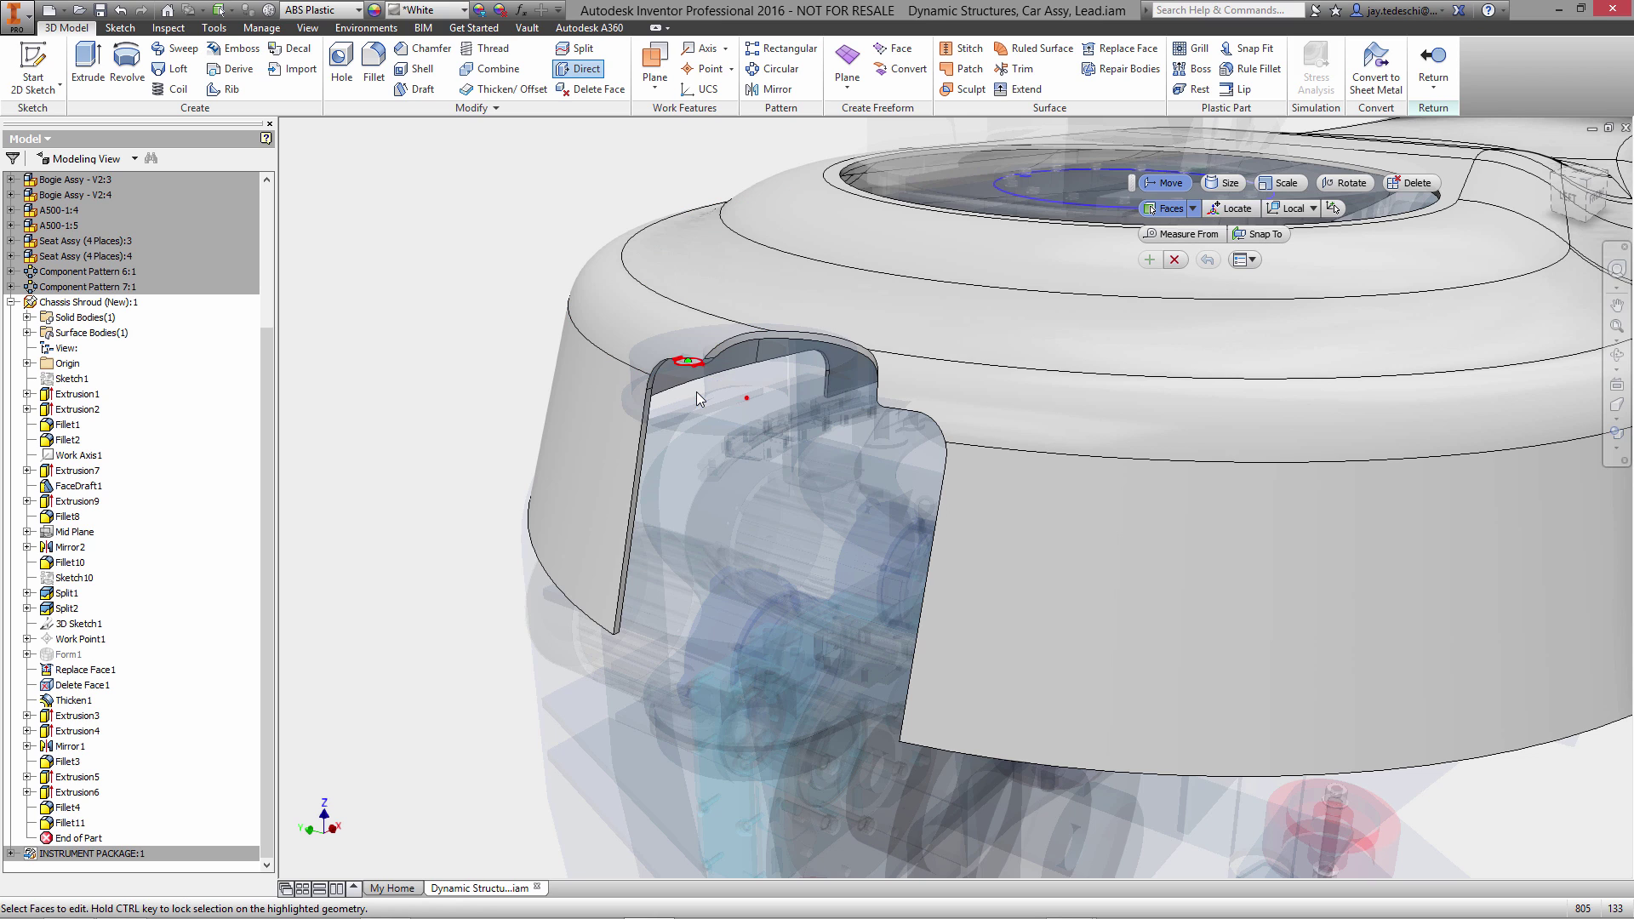
{"action": "left_click", "coordinate": [900, 409], "text": "ctrl"}
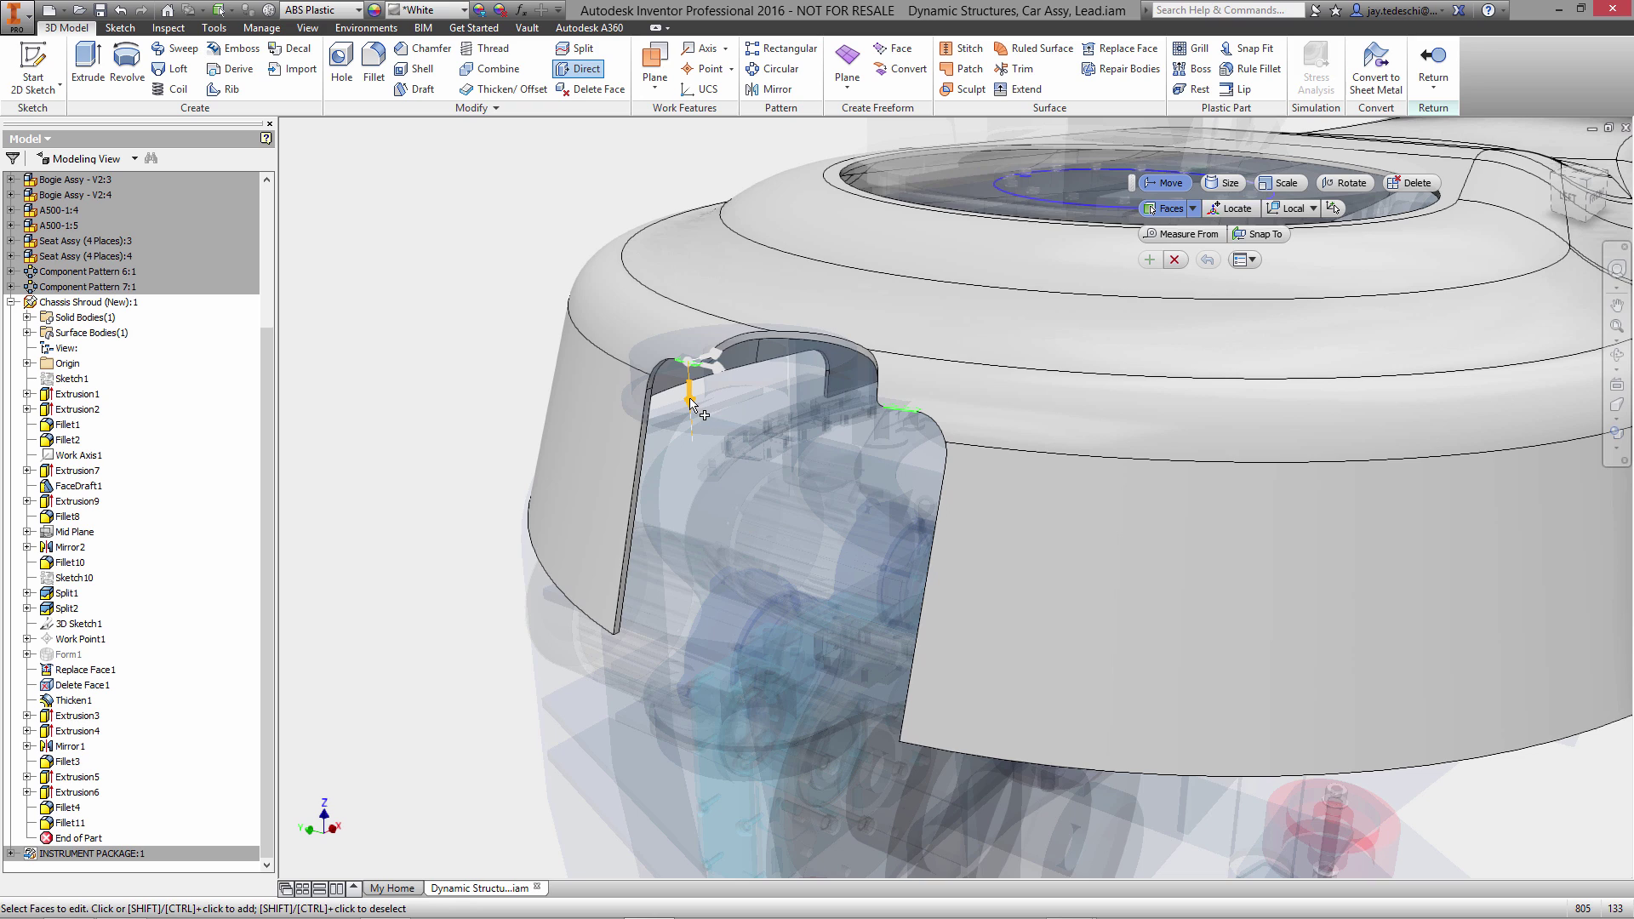
{"action": "left_click_drag", "start_coordinate": [695, 398], "coordinate": [705, 405]}
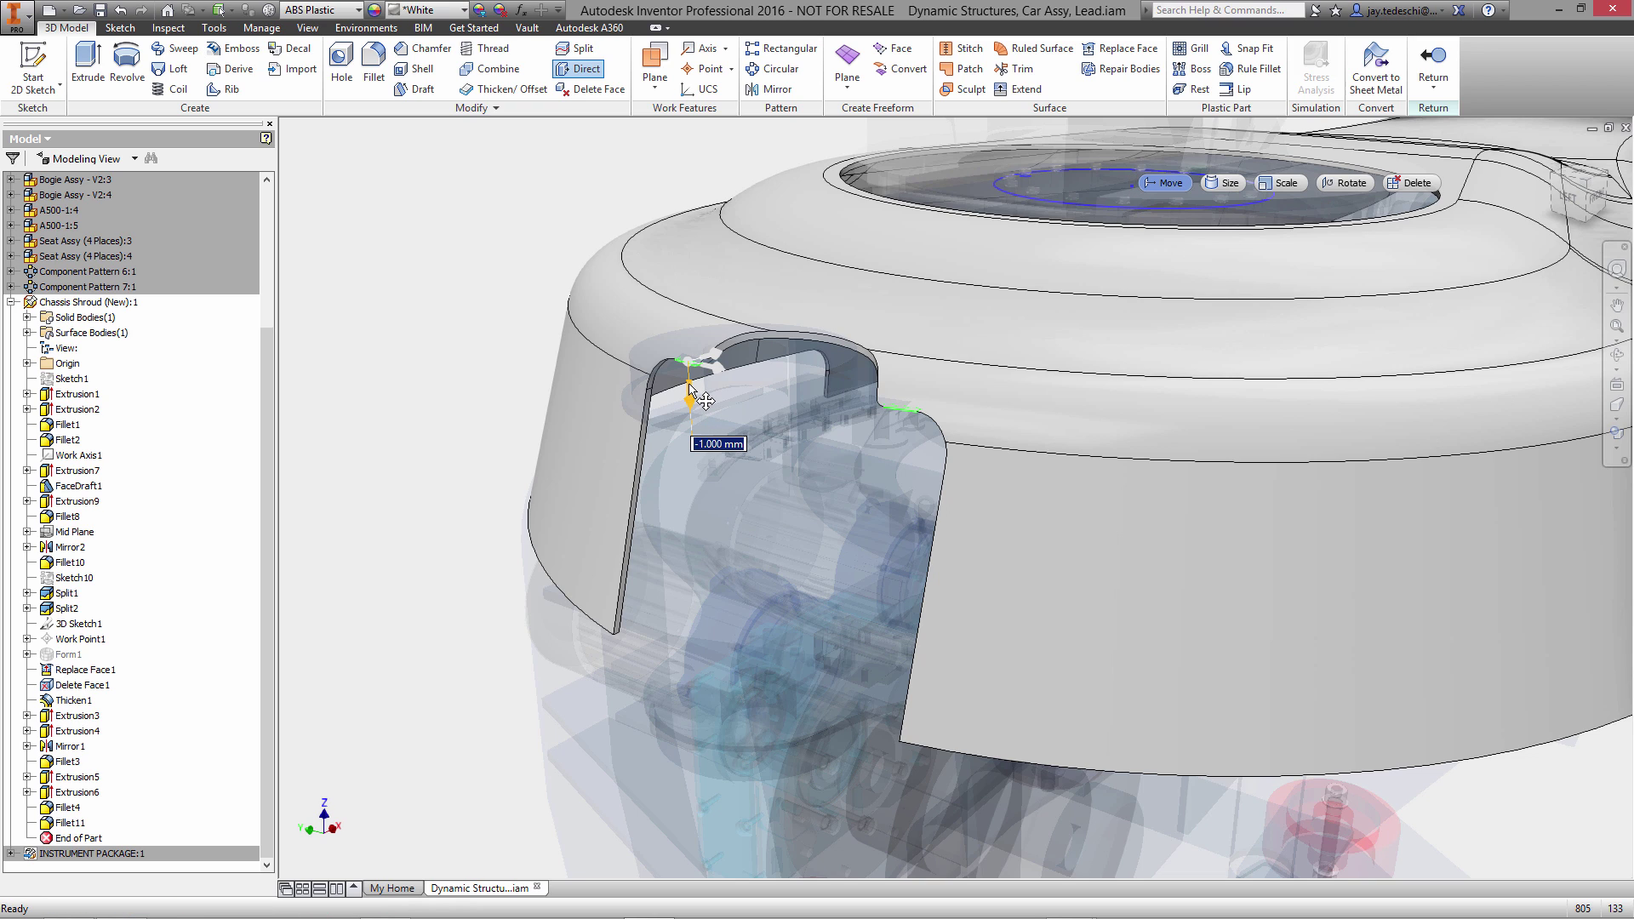
{"action": "key", "text": "BackSpace"}
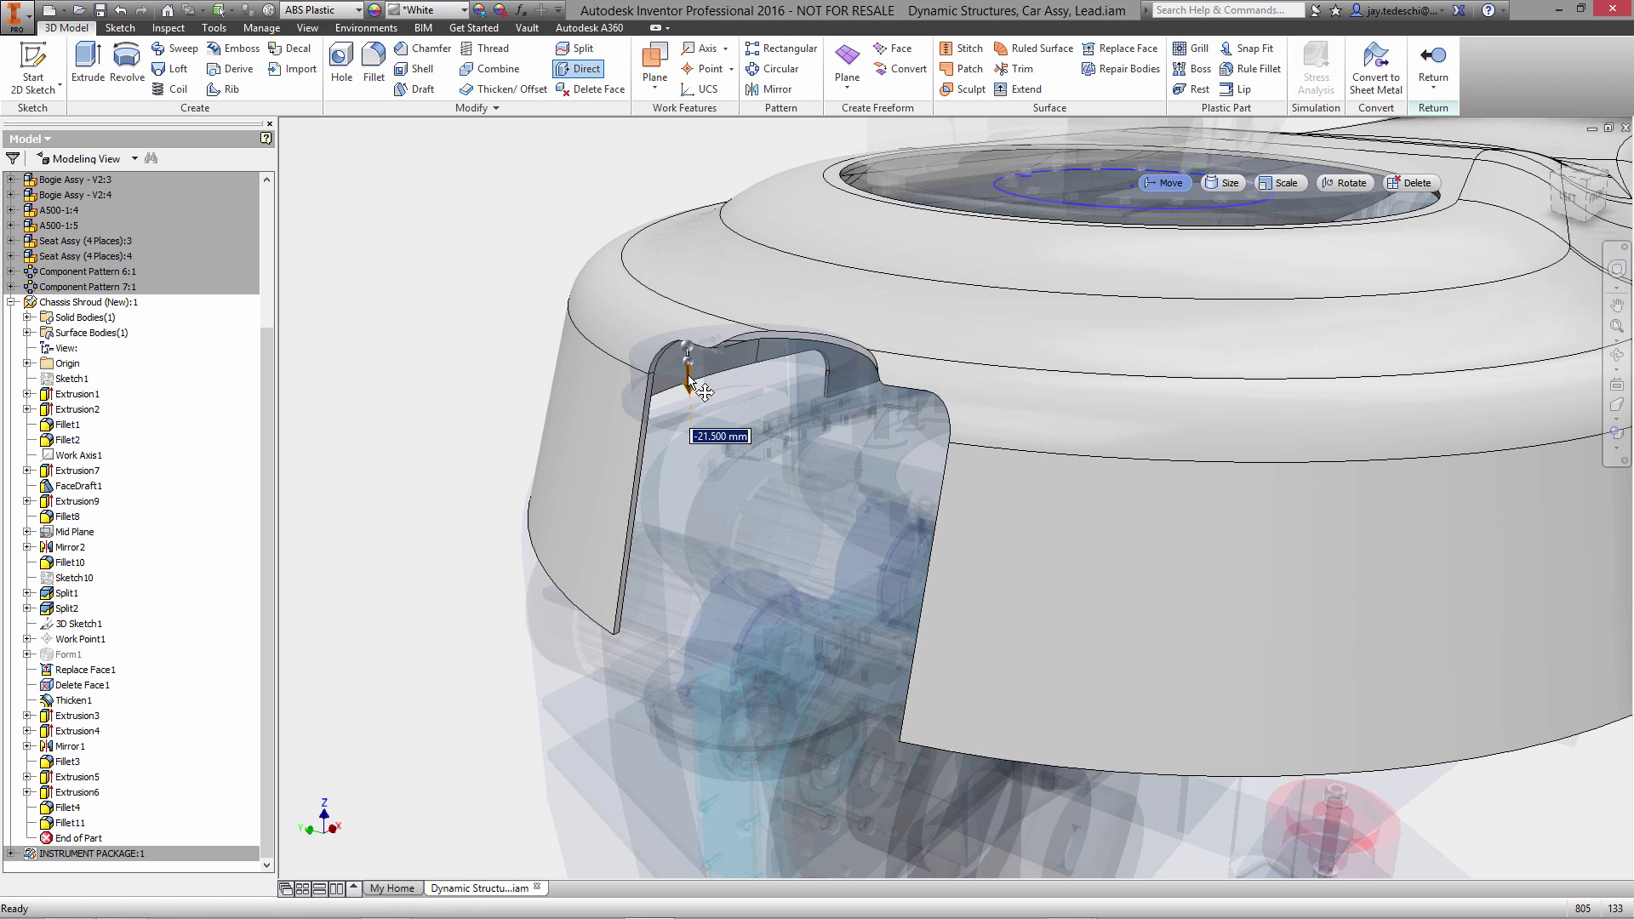
{"action": "type", "text": "-30"}
{"action": "key", "text": "Return"}
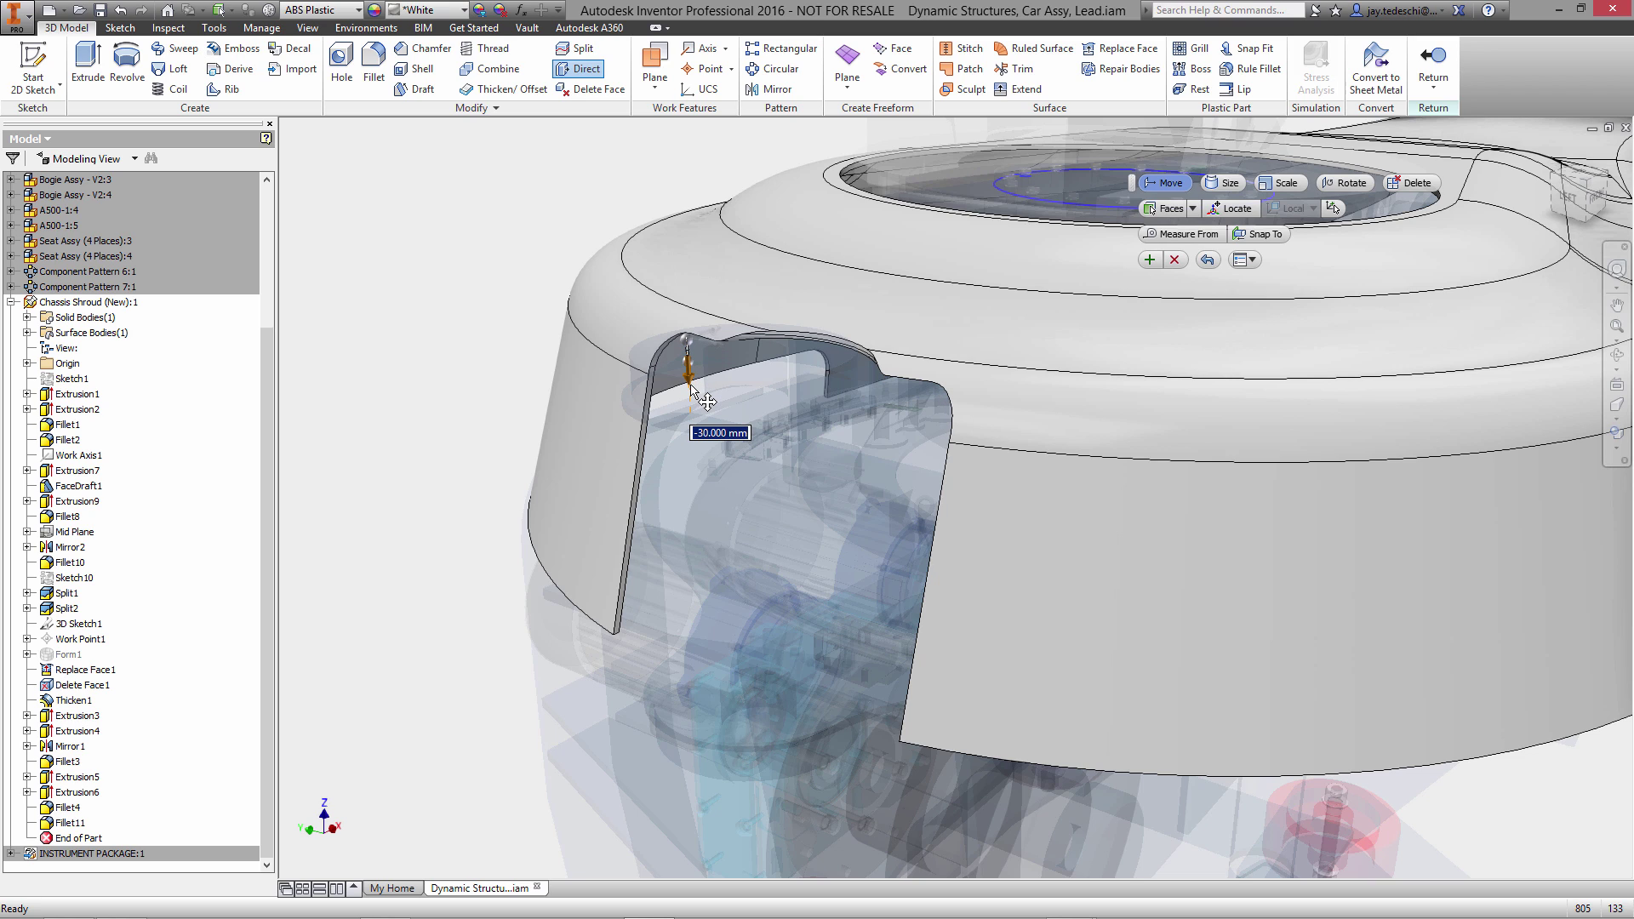
{"action": "type", "text": "-20"}
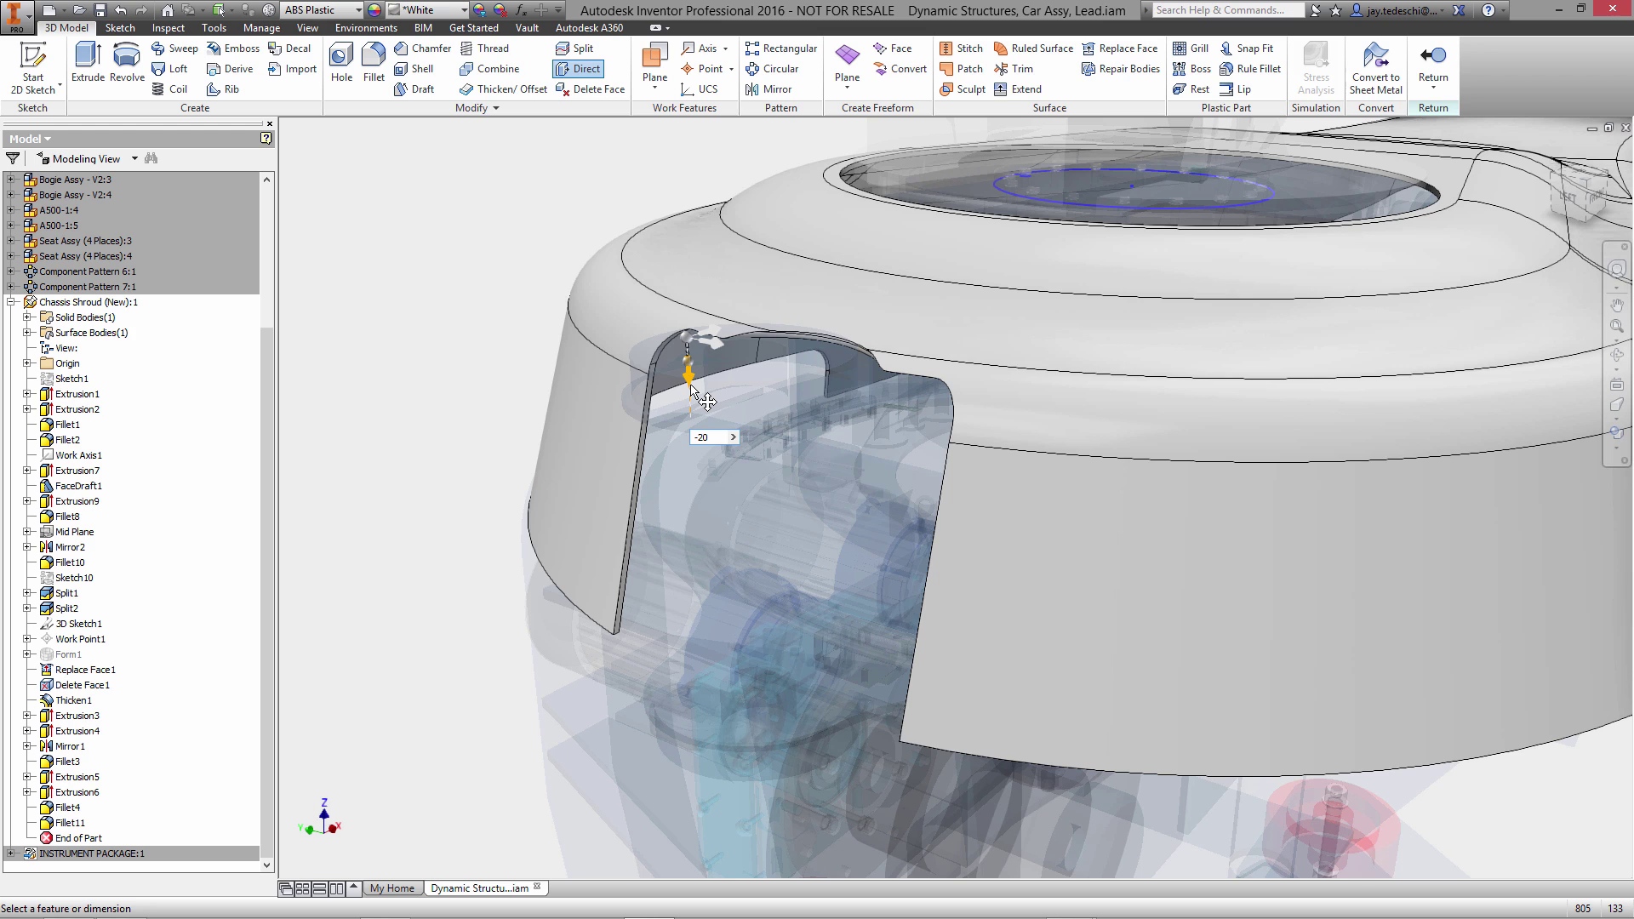
{"action": "key", "text": "Return"}
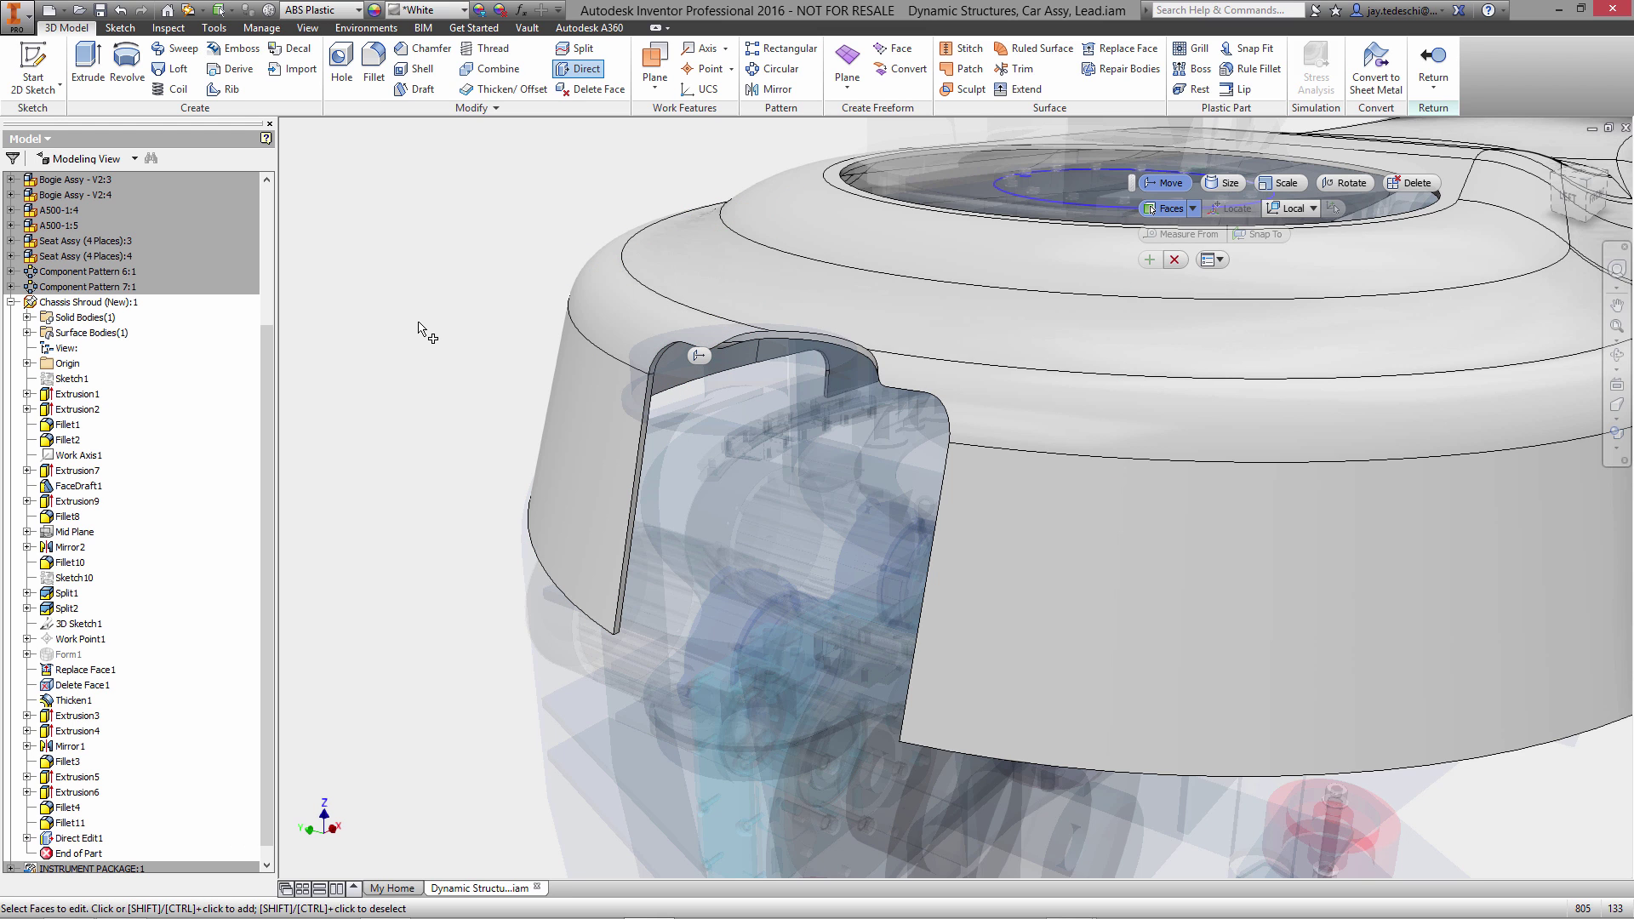
{"action": "left_click", "coordinate": [1175, 259]}
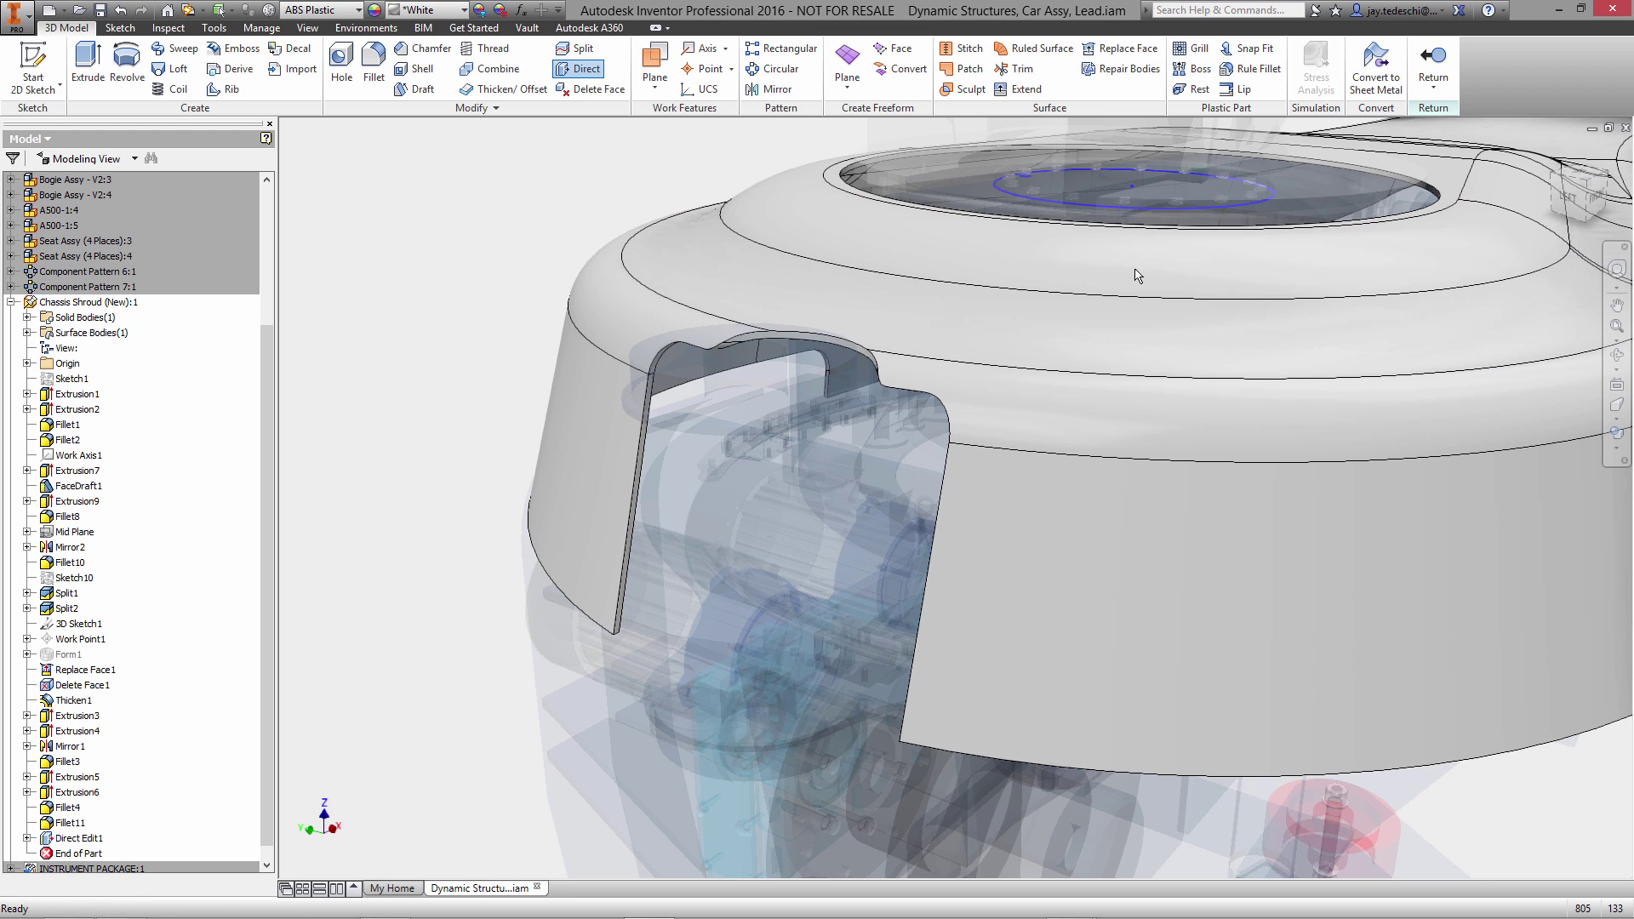
Finish editing the Chassis Shroud and show the full car assembly in its Home view.
{"action": "right_click", "coordinate": [451, 331]}
{"action": "left_click", "coordinate": [448, 359]}
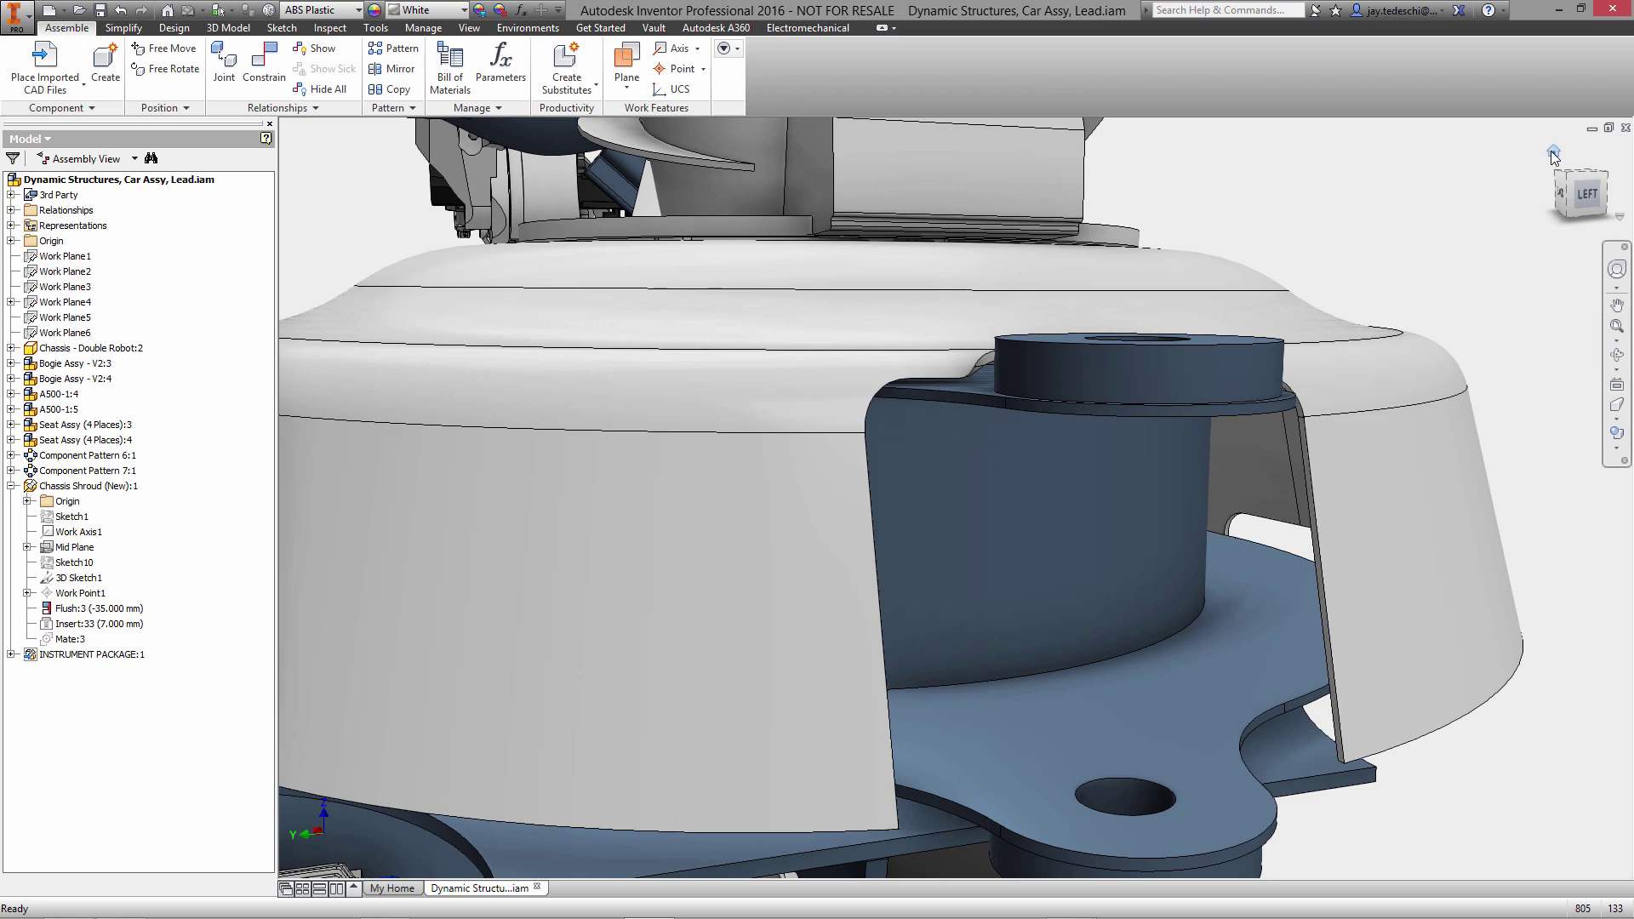
{"action": "left_click", "coordinate": [1554, 153]}
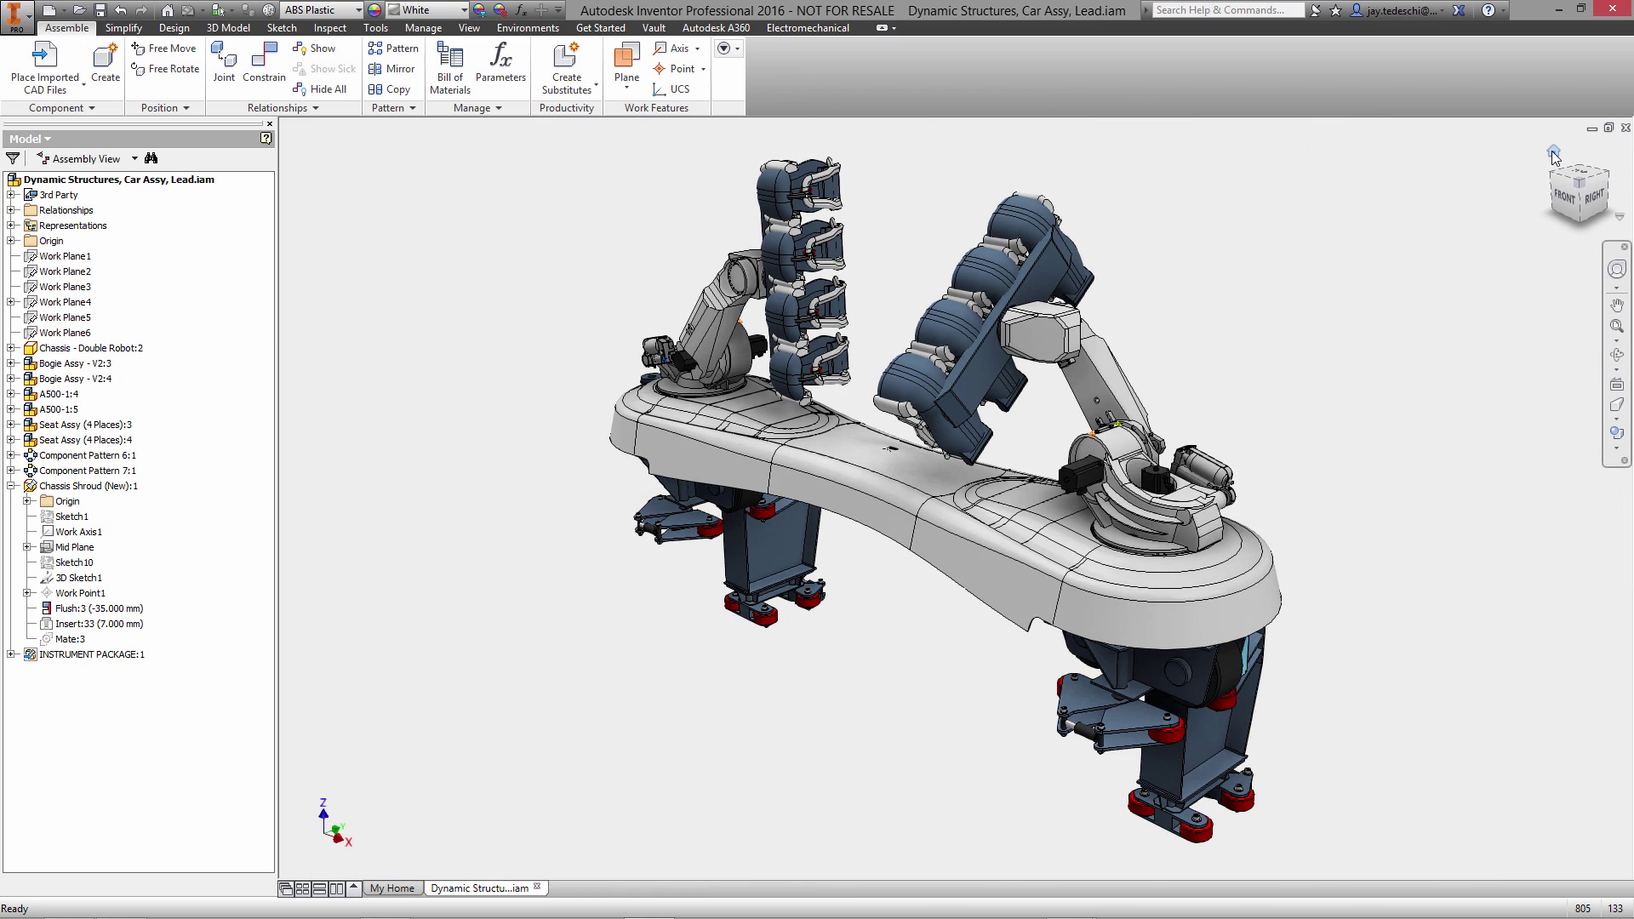